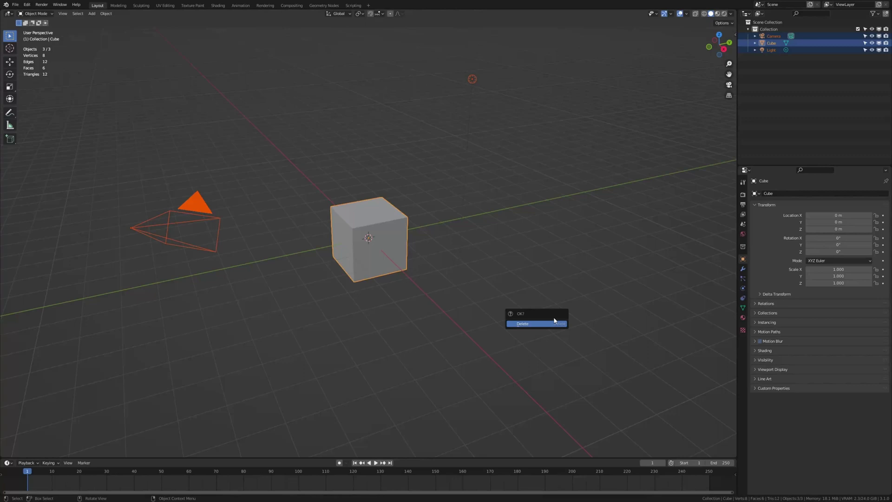
- Delete the default objects and add a plane at the origin
{"action": "left_click", "coordinate": [535, 323]}
{"action": "key", "text": "shift+a"}
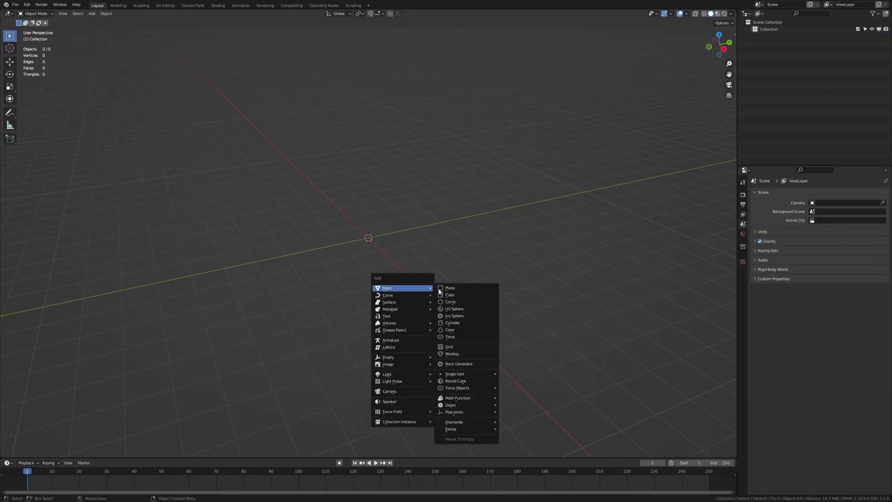
{"action": "left_click", "coordinate": [446, 288]}
- Create a new geometry node tree for the plane in the Geometry Nodes workspace
{"action": "left_click", "coordinate": [321, 6]}
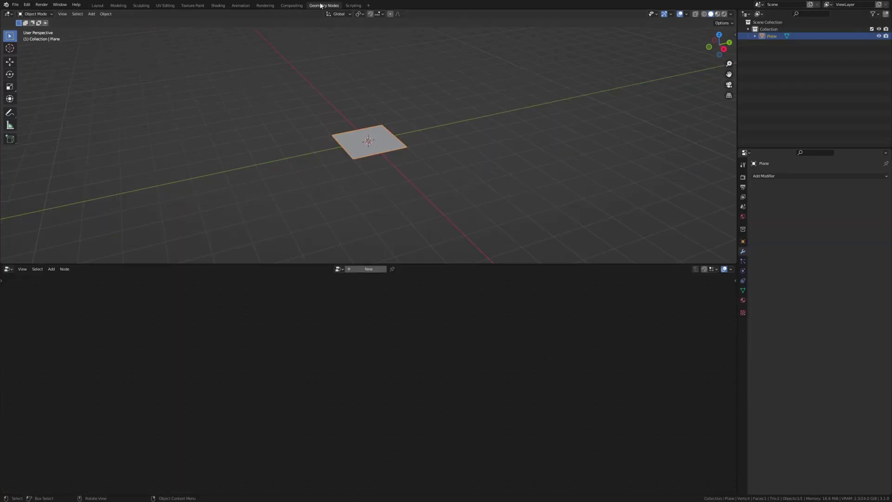
{"action": "scroll", "coordinate": [374, 144], "scroll_direction": "up", "scroll_amount": 3}
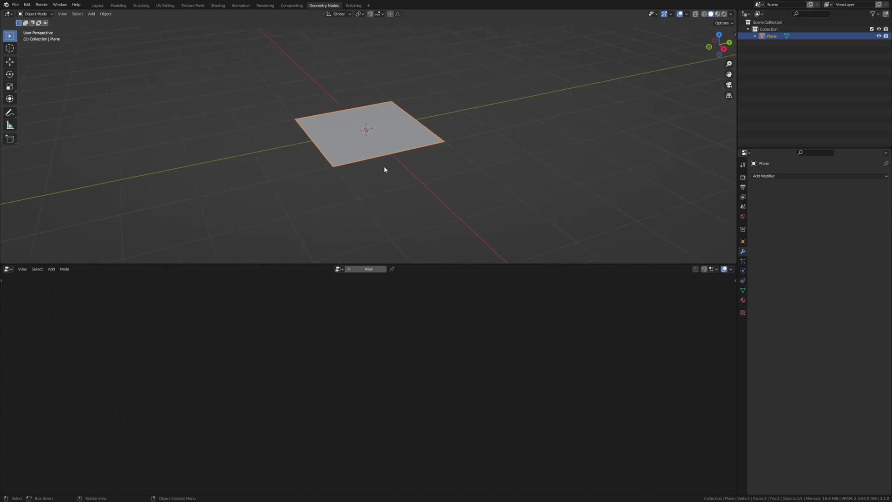
{"action": "left_click", "coordinate": [377, 269]}
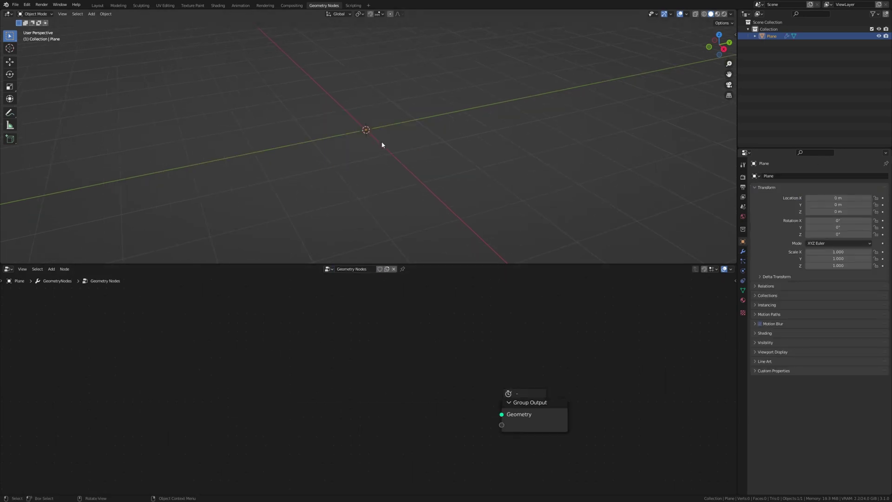
- Add a cube, give it level-3 subdivision and apply it to make a sphere
{"action": "middle_click_drag", "start_coordinate": [382, 144], "coordinate": [393, 145]}
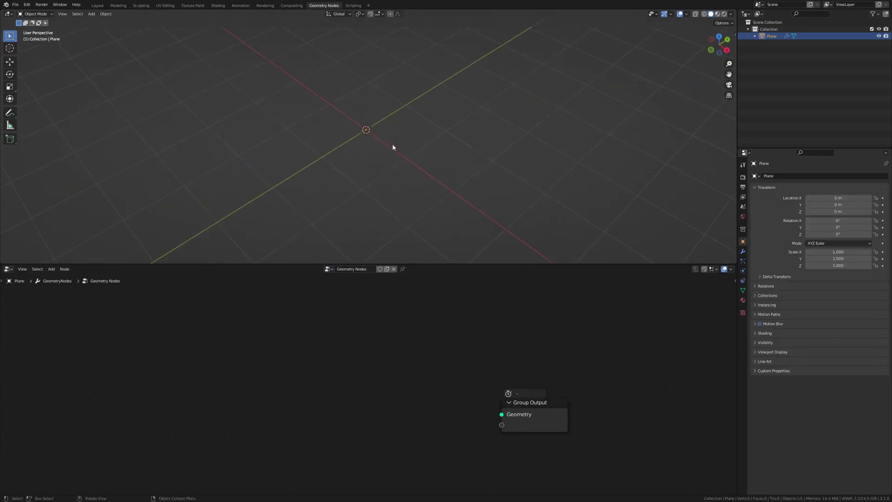
{"action": "key", "text": "shift+a"}
{"action": "left_click", "coordinate": [407, 140]}
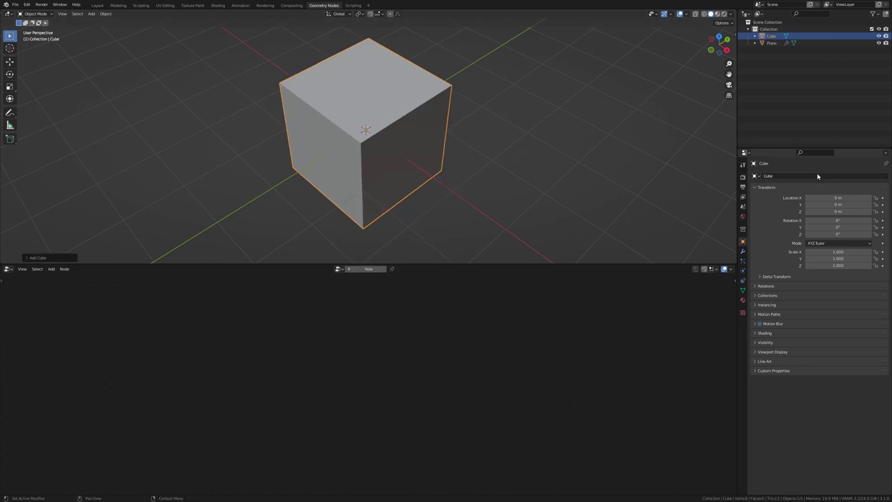
{"action": "key", "text": "ctrl+3"}
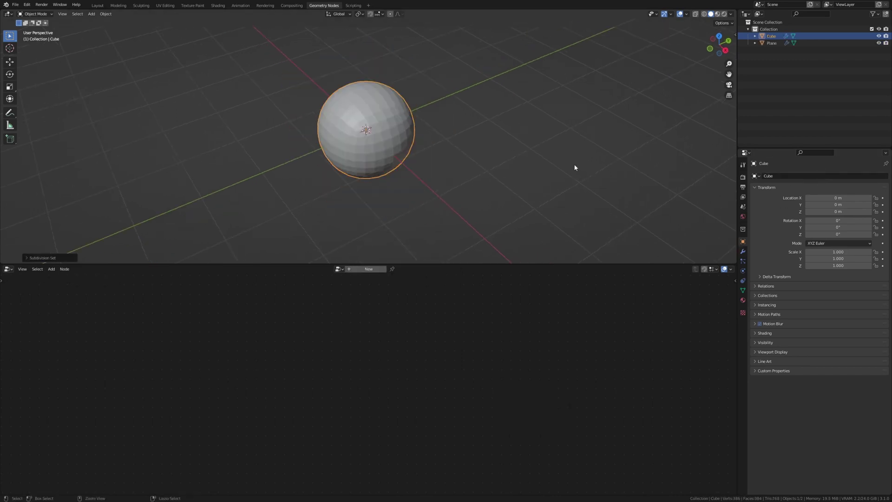
{"action": "middle_click_drag", "start_coordinate": [577, 166], "coordinate": [739, 290]}
{"action": "left_click", "coordinate": [742, 253]}
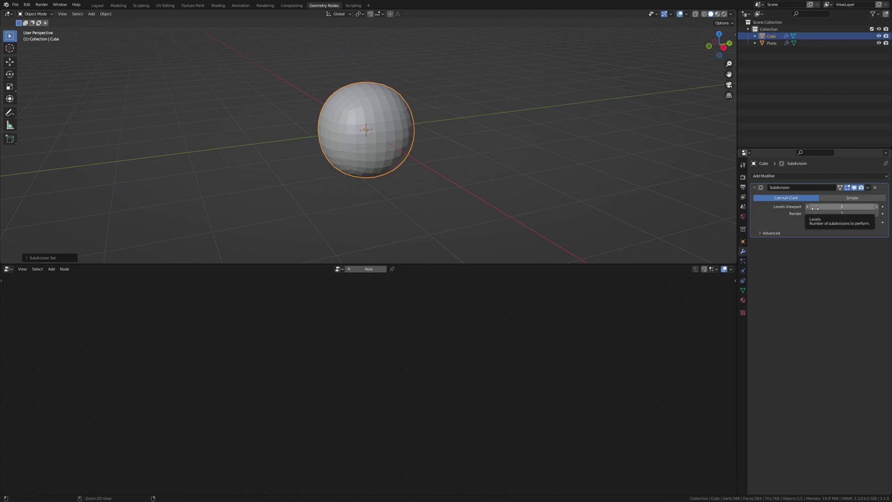
{"action": "key", "text": "ctrl+a"}
- Add a Displace modifier with a new Clouds texture of size 2.00
{"action": "left_click", "coordinate": [812, 177]}
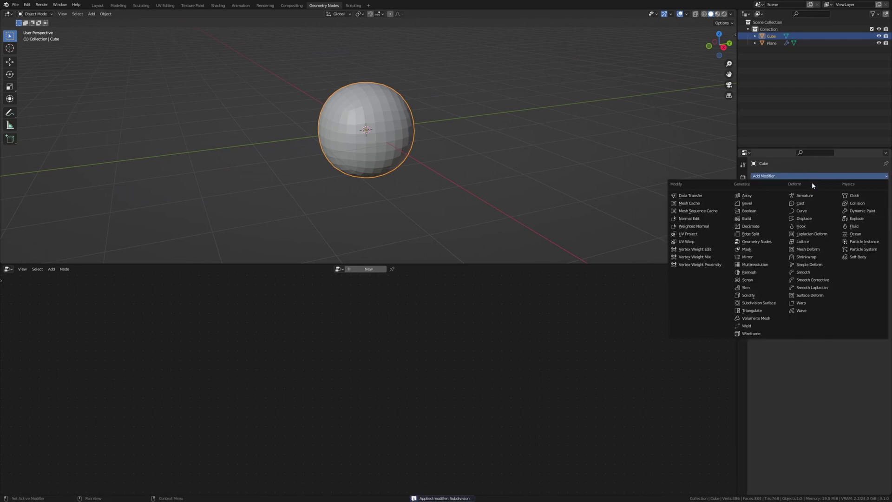
{"action": "left_click", "coordinate": [814, 220]}
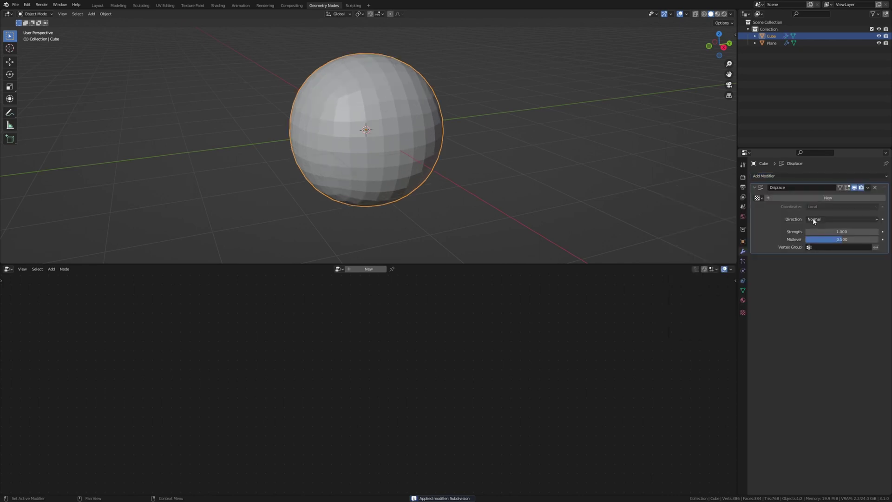
{"action": "left_click", "coordinate": [838, 200]}
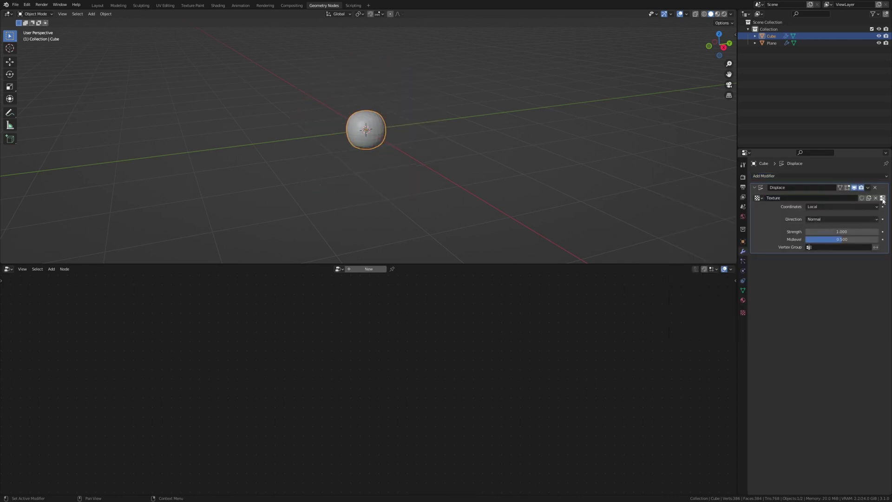
{"action": "left_click", "coordinate": [883, 199]}
{"action": "left_click", "coordinate": [827, 195]}
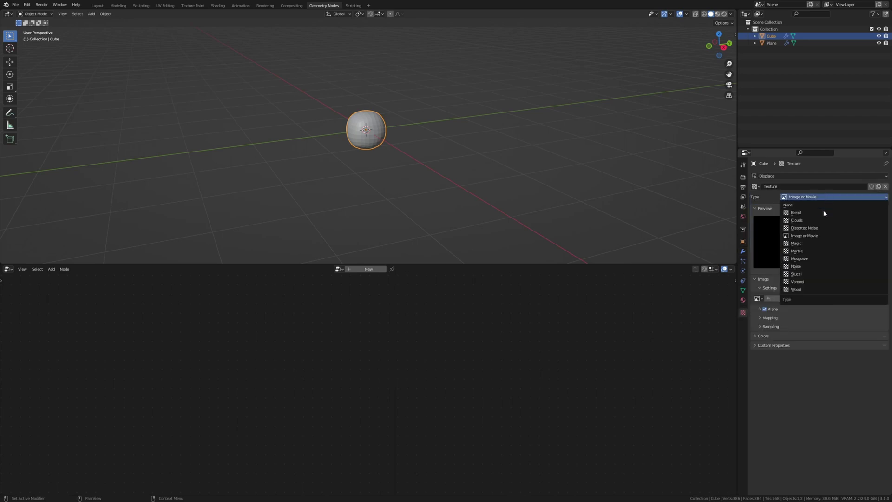
{"action": "left_click", "coordinate": [825, 218]}
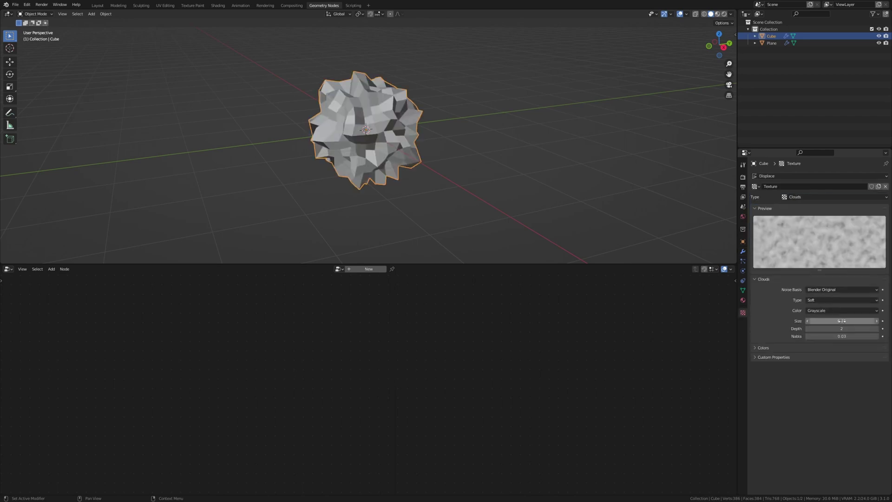
{"action": "left_click_drag", "start_coordinate": [841, 321], "coordinate": [876, 320]}
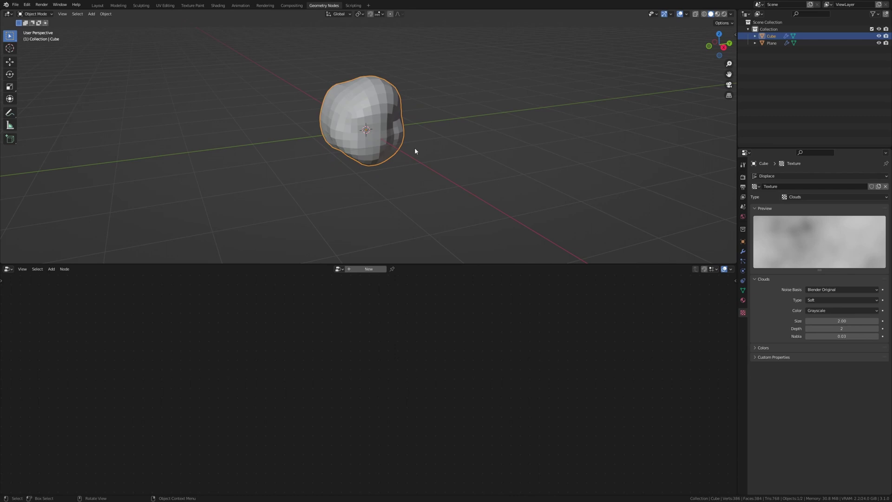
- Add a Plain Axes empty to the scene
{"action": "key", "text": "shift+a"}
{"action": "mouse_move", "coordinate": [395, 121]}
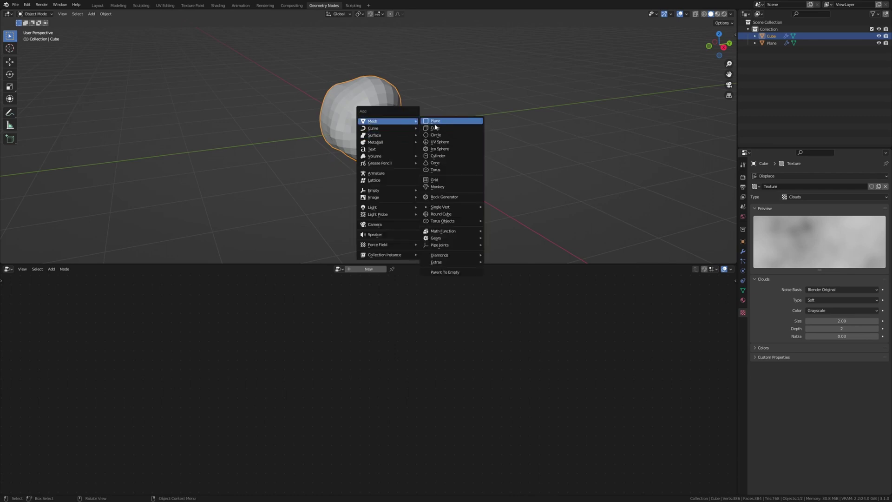
{"action": "mouse_move", "coordinate": [398, 190]}
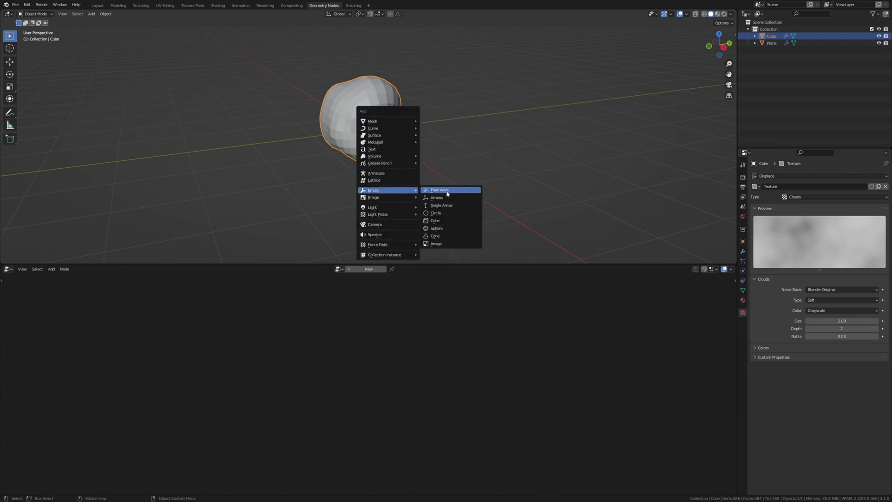
{"action": "left_click", "coordinate": [447, 194]}
- Set the sphere's Displace coordinates to Object, using the Empty
{"action": "left_click", "coordinate": [376, 129]}
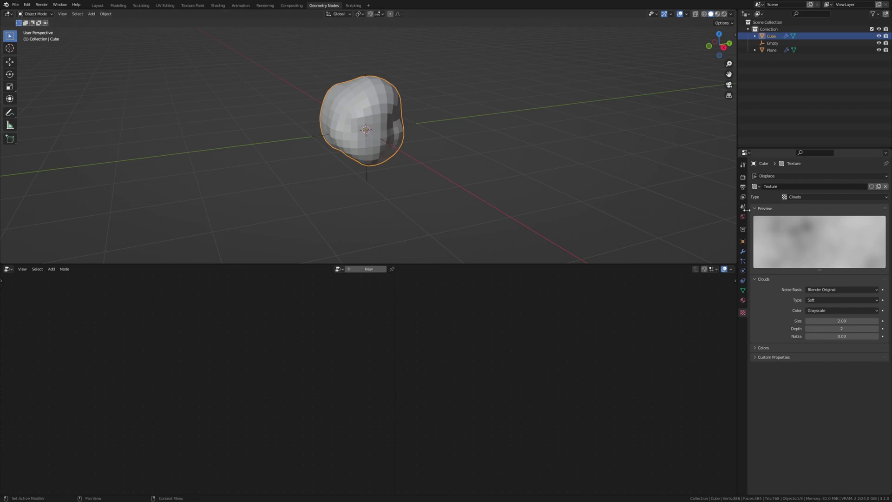
{"action": "left_click", "coordinate": [742, 252]}
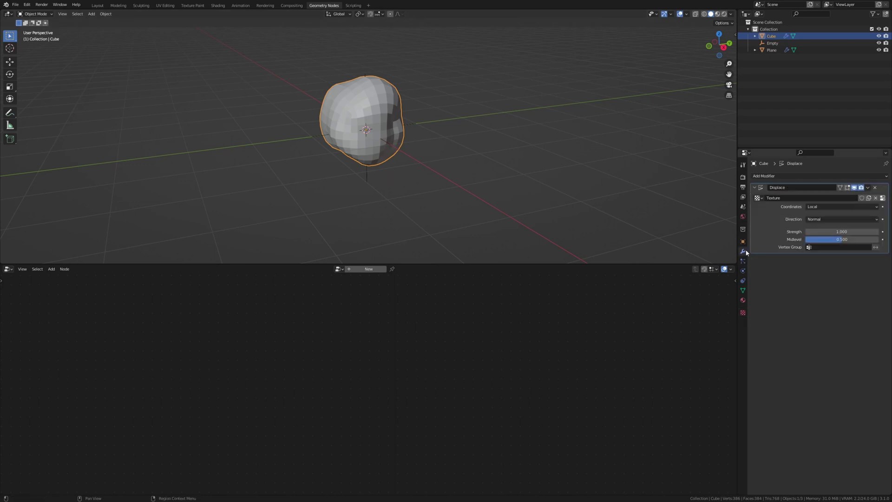
{"action": "left_click", "coordinate": [827, 209]}
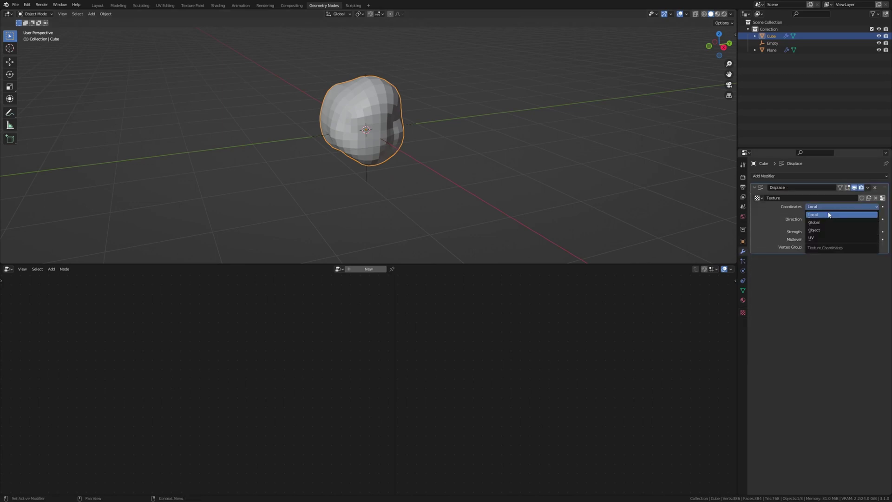
{"action": "left_click", "coordinate": [831, 229]}
{"action": "left_click", "coordinate": [831, 215]}
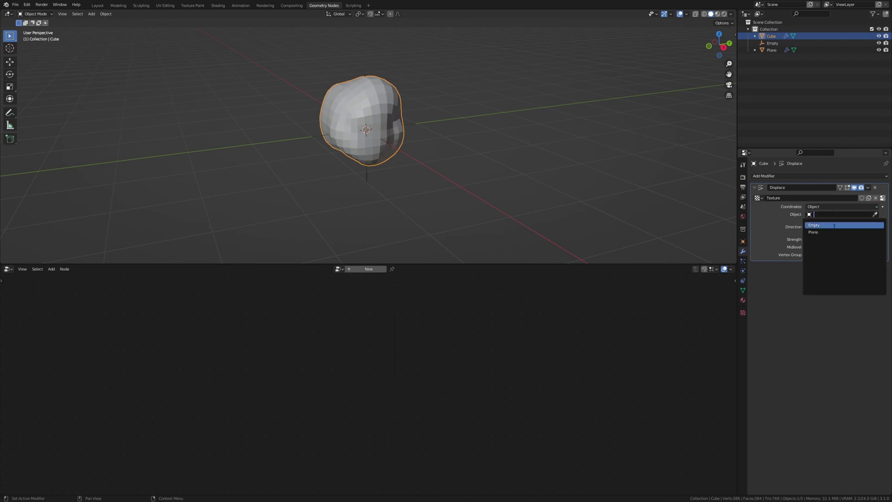
{"action": "left_click", "coordinate": [825, 226]}
- Preview moving and scaling the Empty, cancel both, and reselect the sphere
{"action": "left_click", "coordinate": [367, 178]}
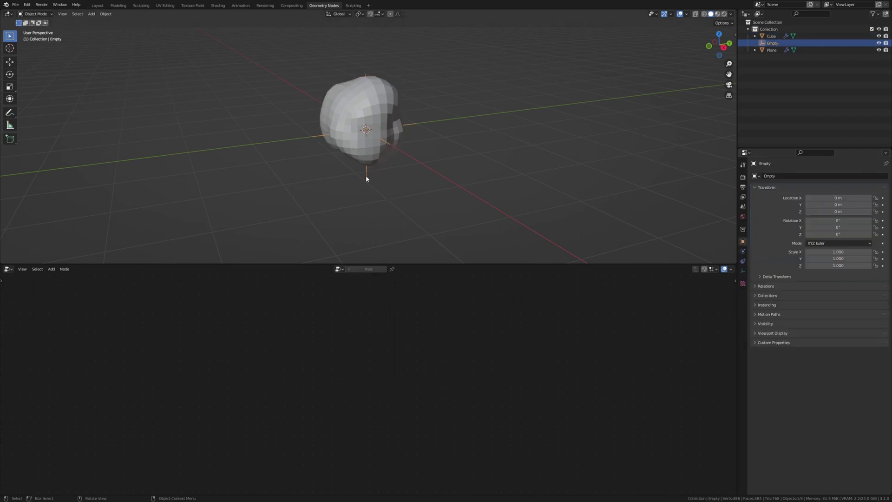
{"action": "key", "text": "g"}
{"action": "key", "text": "Escape"}
{"action": "key", "text": "s"}
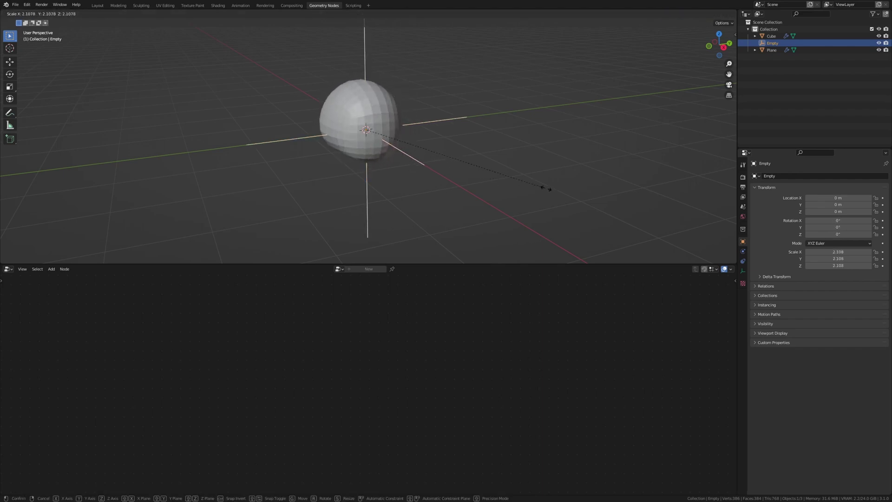
{"action": "key", "text": "Escape"}
{"action": "left_click", "coordinate": [354, 101]}
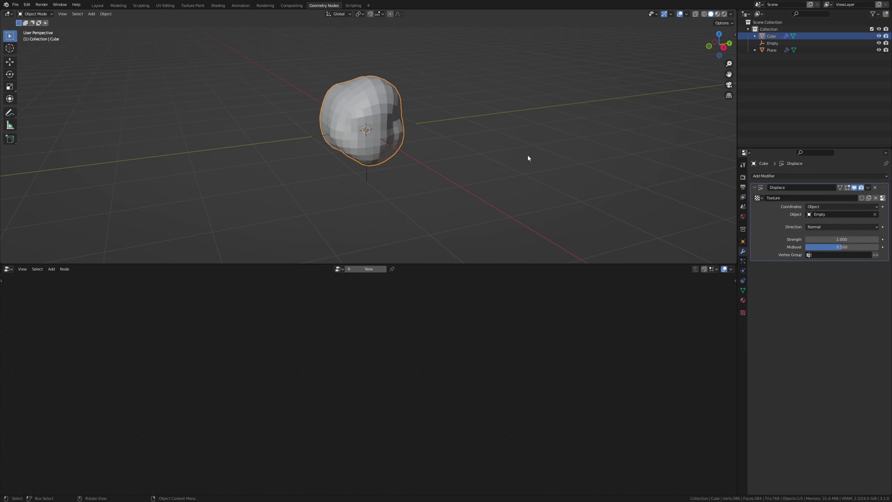
- On the Plane, link a Cube Object Info node's Geometry to Group Output, with node Timings shown
{"action": "left_click", "coordinate": [772, 50]}
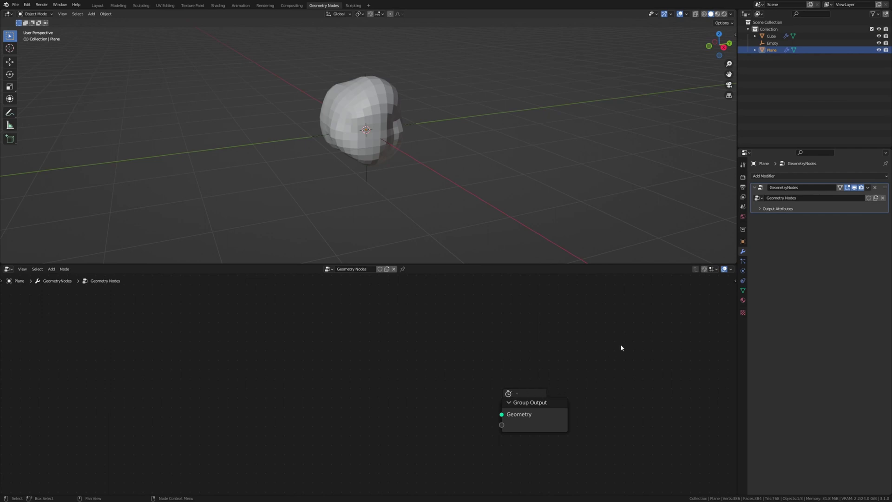
{"action": "left_click", "coordinate": [731, 269]}
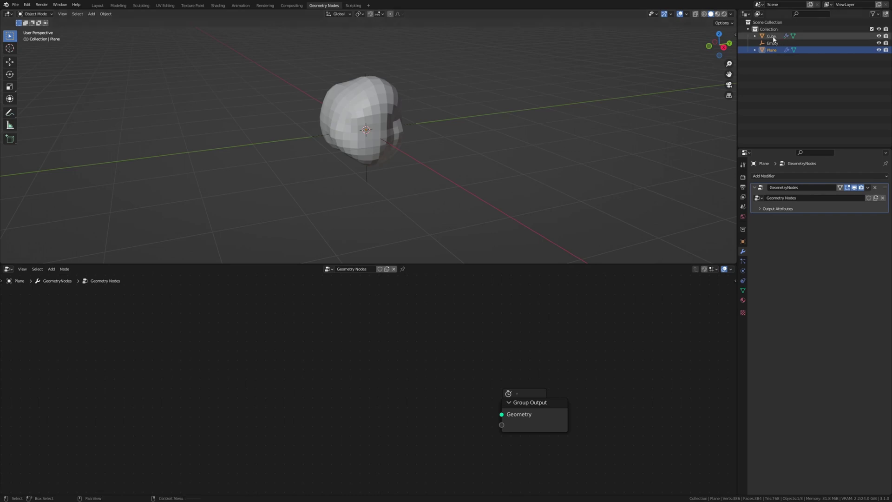
{"action": "left_click_drag", "start_coordinate": [774, 39], "coordinate": [100, 344]}
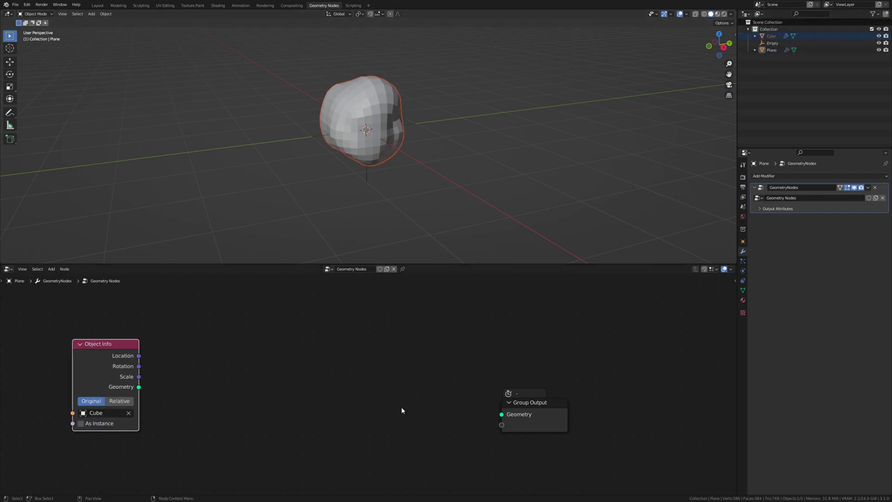
{"action": "left_click_drag", "start_coordinate": [552, 431], "coordinate": [667, 350]}
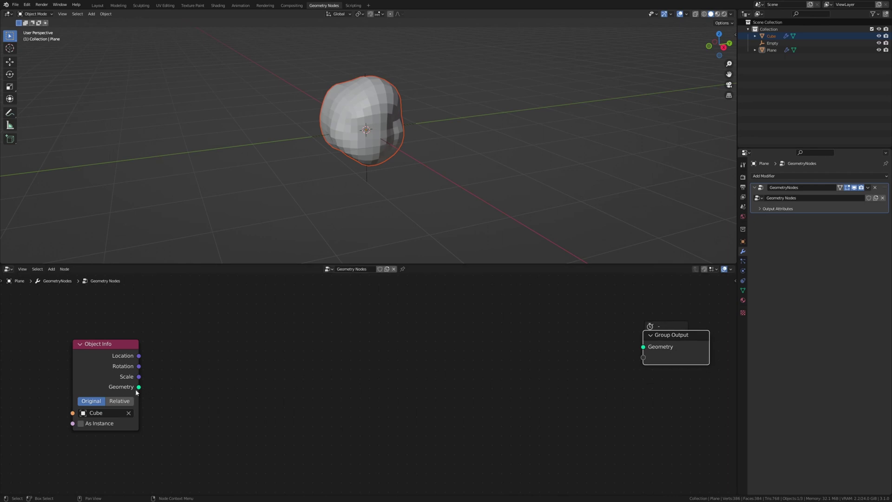
{"action": "left_click_drag", "start_coordinate": [139, 387], "coordinate": [643, 347]}
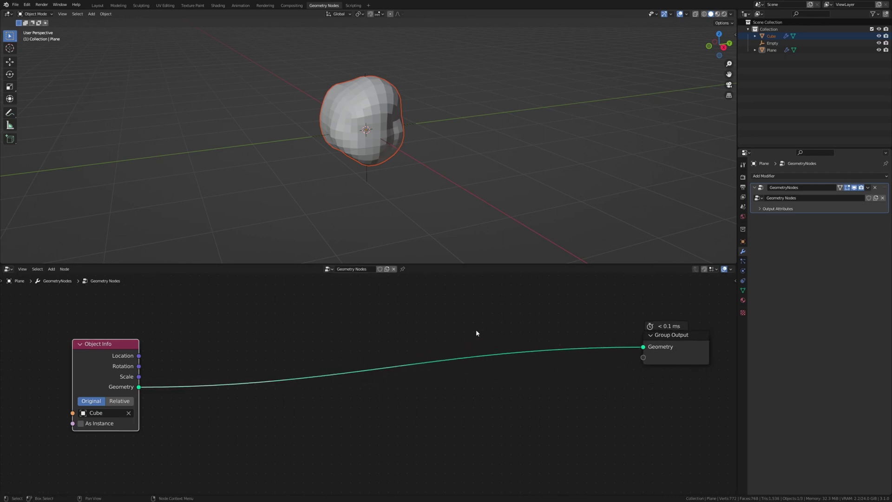
{"action": "middle_click_drag", "start_coordinate": [428, 310], "coordinate": [405, 307]}
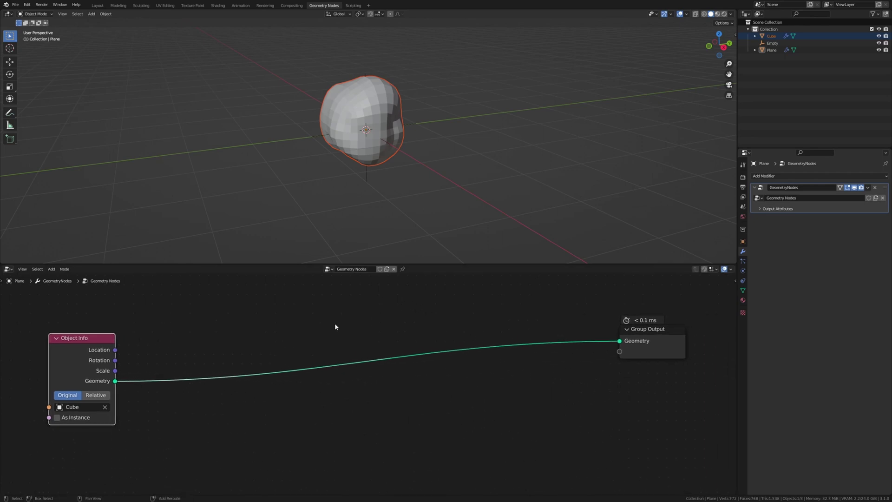
- Insert a Transform node on the Object Info to Group Output link
{"action": "key", "text": "shift+a"}
{"action": "type", "text": "tr"}
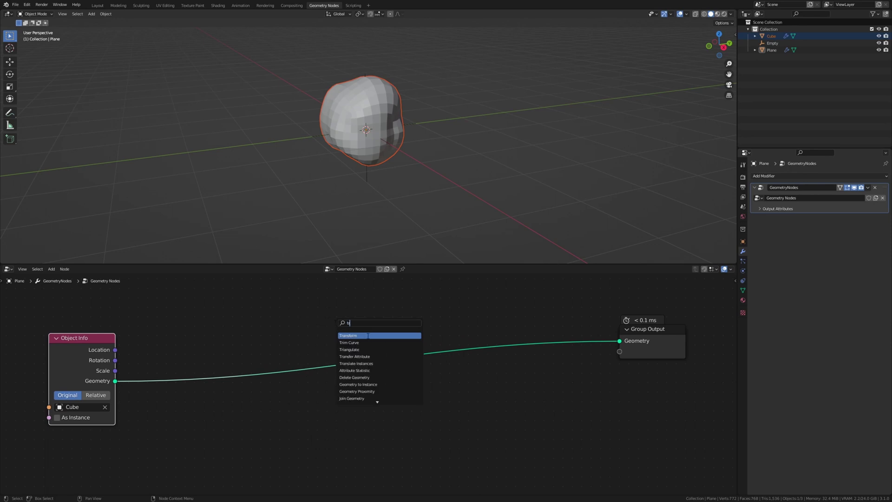
{"action": "left_click", "coordinate": [367, 336]}
{"action": "left_click", "coordinate": [203, 349]}
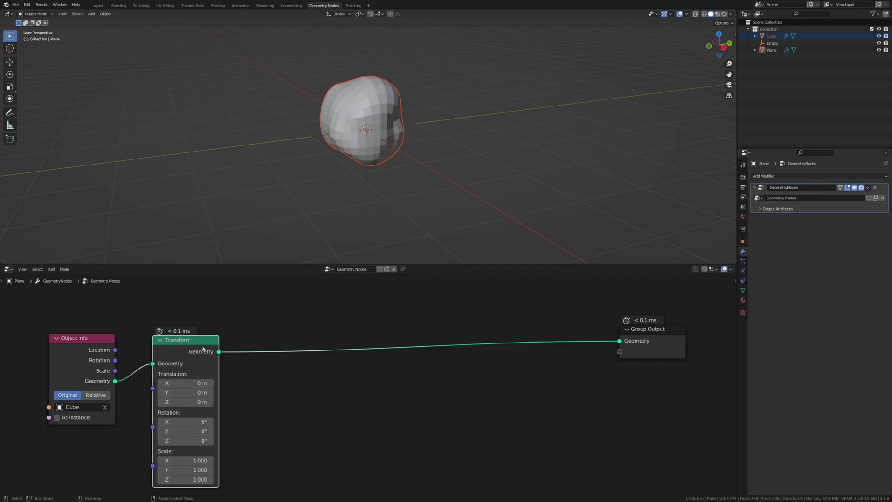
{"action": "middle_click_drag", "start_coordinate": [202, 349], "coordinate": [239, 305]}
- Insert an Extrude Mesh node between Transform and Group Output
{"action": "key", "text": "shift+a"}
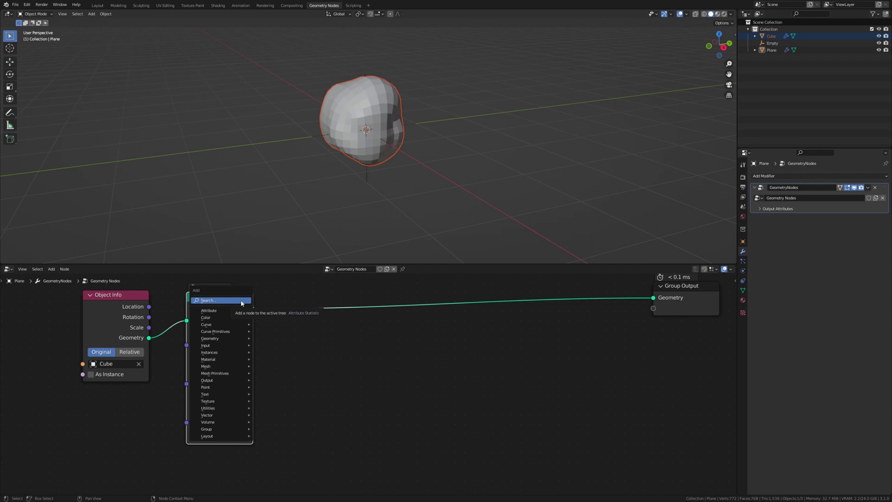
{"action": "left_click", "coordinate": [241, 302]}
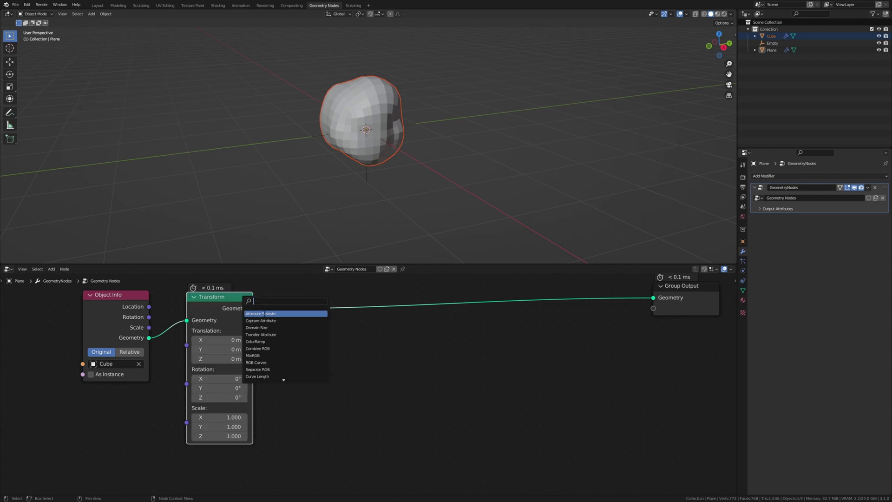
{"action": "type", "text": "ext"}
{"action": "left_click", "coordinate": [283, 314]}
{"action": "left_click", "coordinate": [319, 345]}
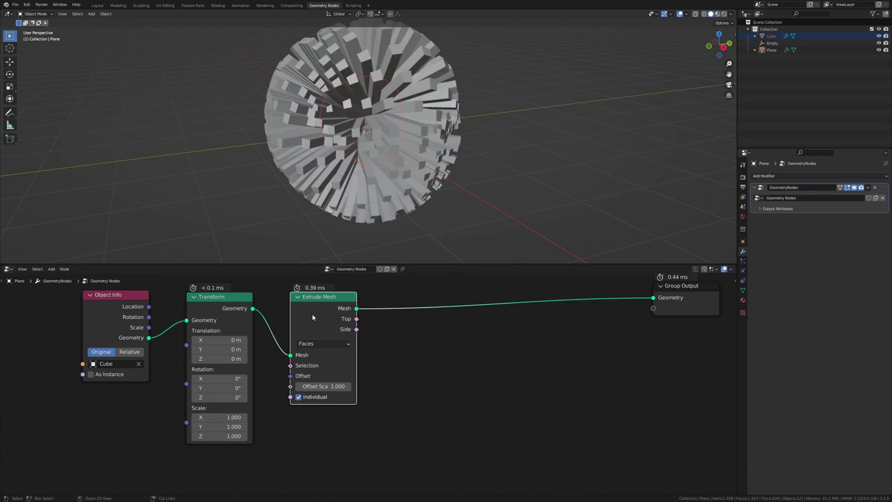
{"action": "left_click", "coordinate": [321, 346]}
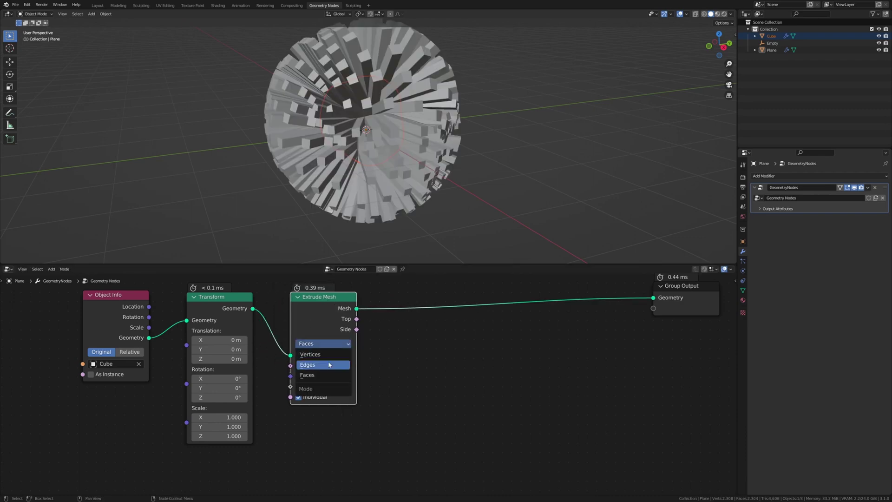
- Set the Extrude Mesh to Vertices and add a duplicate set to Edges
{"action": "left_click", "coordinate": [310, 330]}
{"action": "key", "text": "shift+d"}
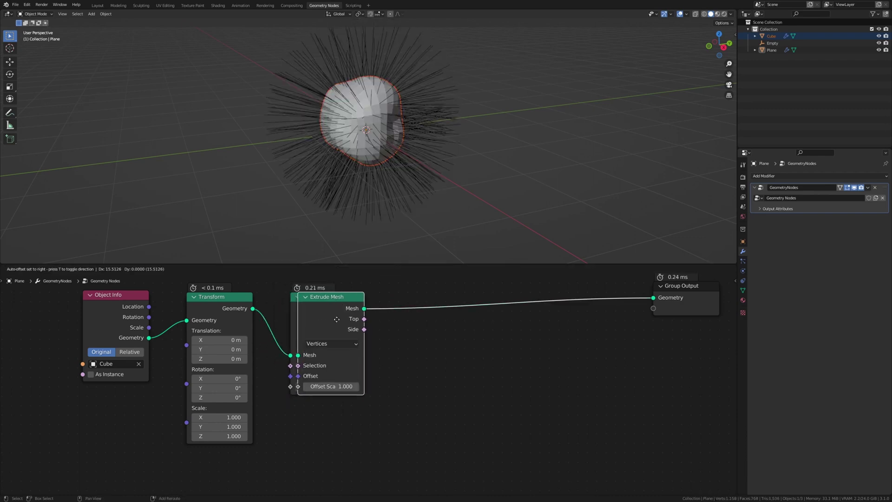
{"action": "left_click", "coordinate": [420, 322]}
{"action": "left_click", "coordinate": [441, 347]}
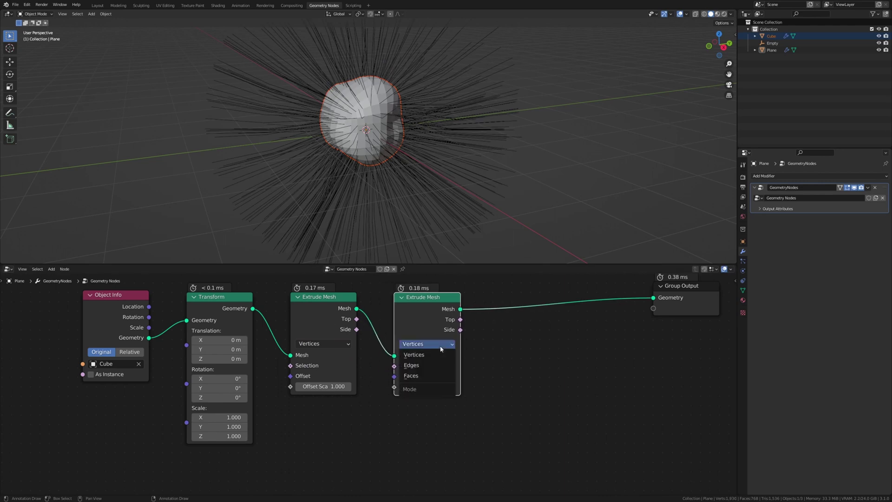
{"action": "left_click", "coordinate": [445, 365]}
- Duplicate the Vertices/Edges pair, chain it after the second node, and feed Group Output
{"action": "scroll", "coordinate": [445, 361], "scroll_direction": "down", "scroll_amount": 3}
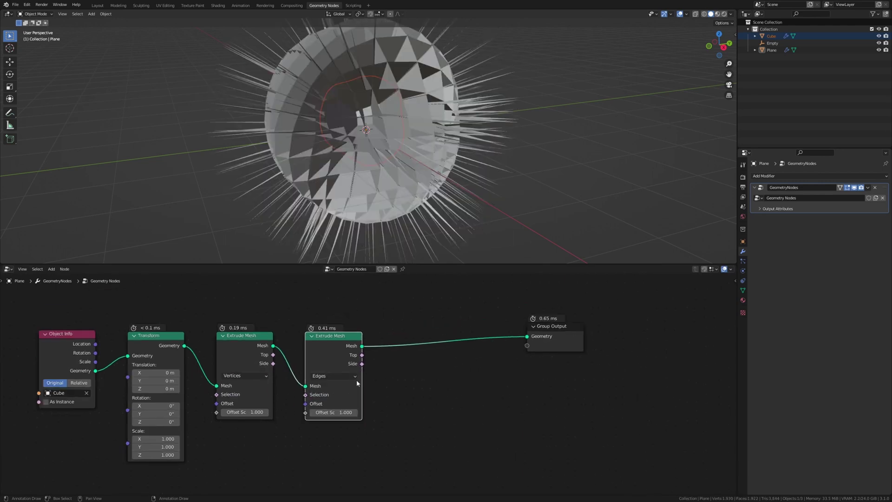
{"action": "left_click_drag", "start_coordinate": [251, 309], "coordinate": [344, 365]}
{"action": "key", "text": "shift+d"}
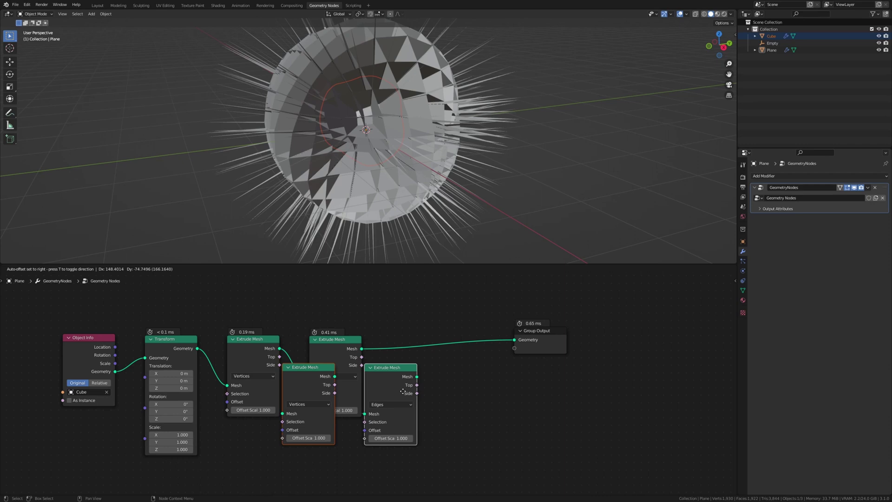
{"action": "left_click", "coordinate": [501, 399]}
{"action": "middle_click_drag", "start_coordinate": [501, 400], "coordinate": [381, 372]}
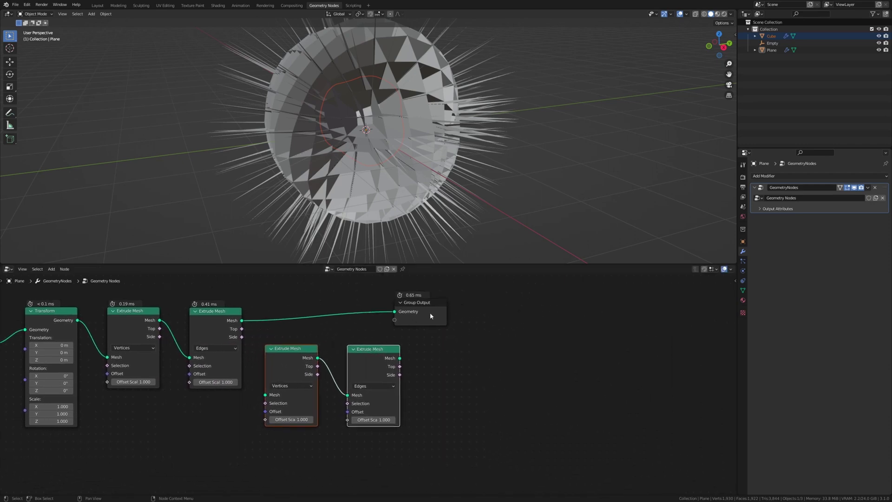
{"action": "left_click_drag", "start_coordinate": [430, 316], "coordinate": [552, 320]}
{"action": "left_click_drag", "start_coordinate": [242, 320], "coordinate": [274, 394]}
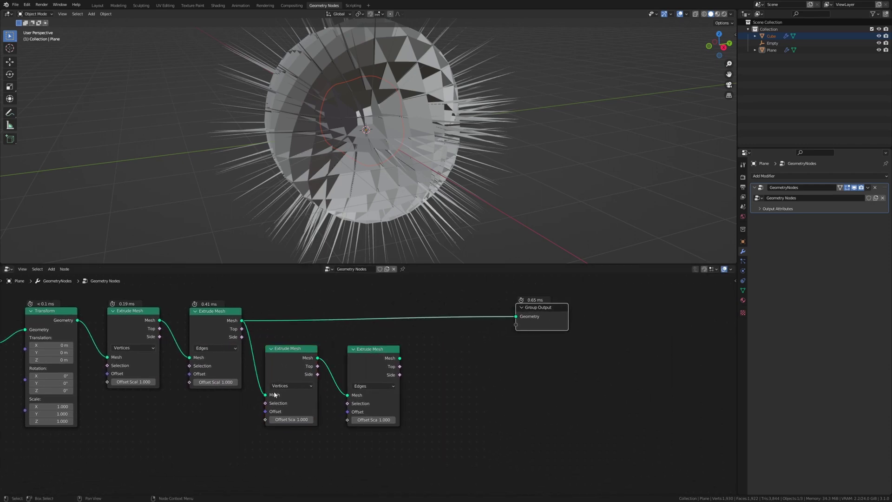
{"action": "left_click_drag", "start_coordinate": [400, 358], "coordinate": [516, 316]}
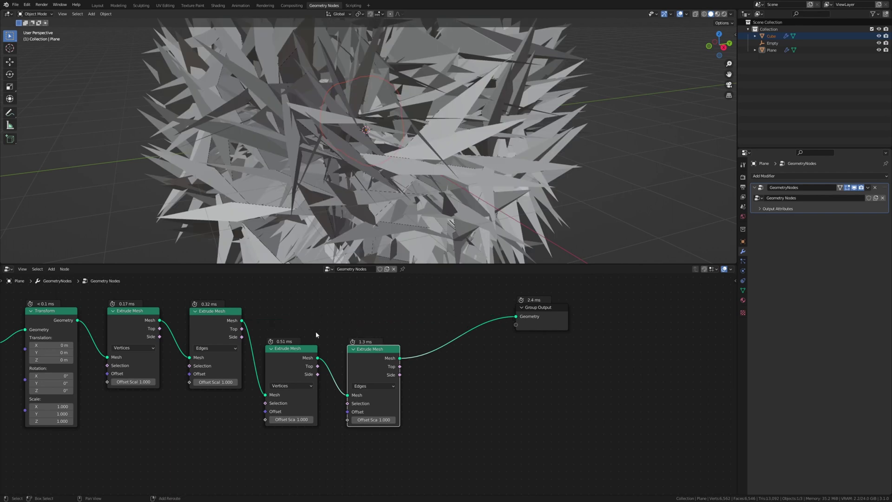
- Duplicate the last Extrude Mesh pair again and send the final one to Group Output
{"action": "key", "text": "shift+d"}
{"action": "key", "text": "Escape"}
{"action": "left_click_drag", "start_coordinate": [288, 327], "coordinate": [431, 402]}
{"action": "key", "text": "shift+d"}
{"action": "left_click", "coordinate": [547, 369]}
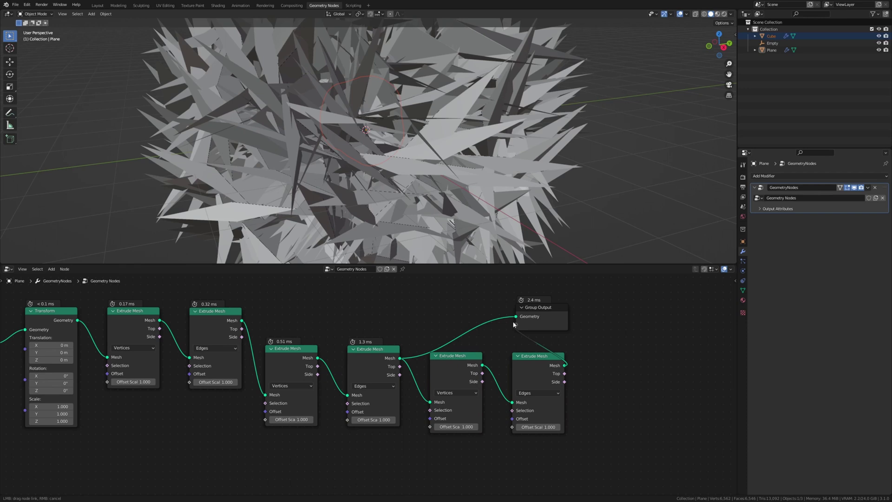
{"action": "left_click_drag", "start_coordinate": [564, 365], "coordinate": [626, 389]}
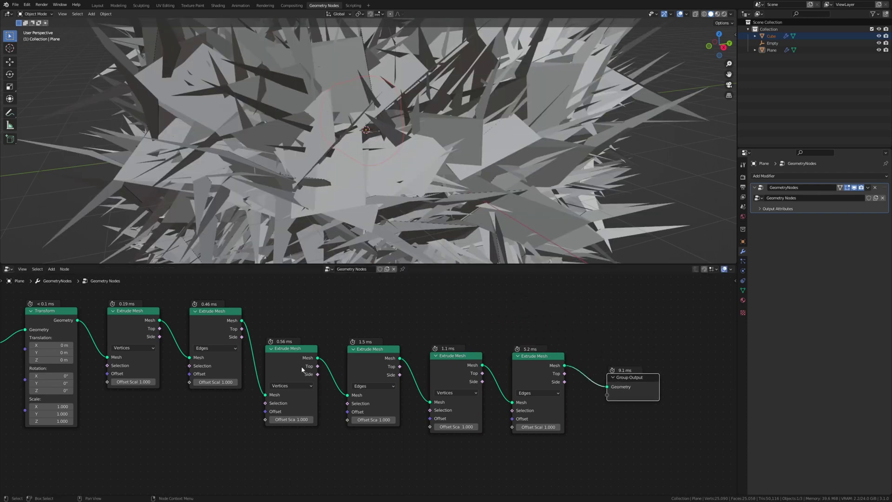
- Move the four new Extrude Mesh nodes up into one row
{"action": "left_click_drag", "start_coordinate": [301, 367], "coordinate": [289, 329]}
{"action": "left_click_drag", "start_coordinate": [372, 368], "coordinate": [344, 328]}
{"action": "left_click_drag", "start_coordinate": [457, 363], "coordinate": [415, 318]}
{"action": "left_click_drag", "start_coordinate": [542, 365], "coordinate": [484, 322]}
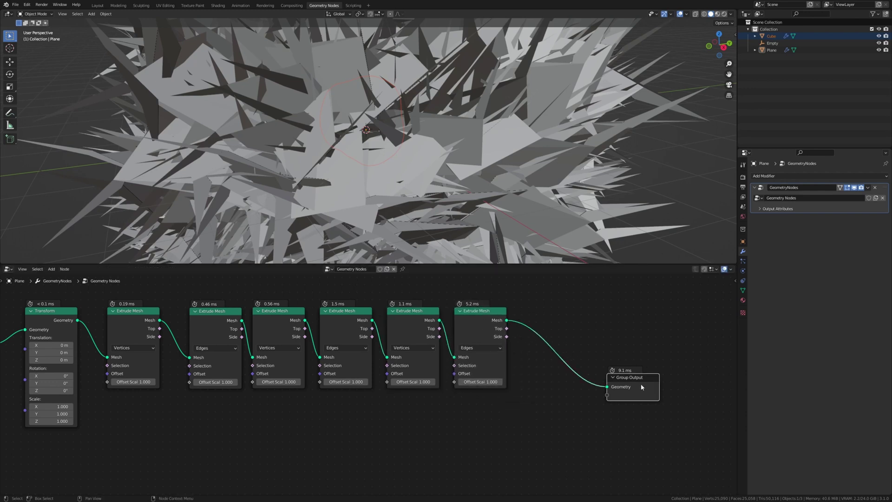
- Compact Group Output, the first Extrude Mesh, Transform and Object Info into a tidy row
{"action": "left_click_drag", "start_coordinate": [644, 381], "coordinate": [559, 315]}
{"action": "scroll", "coordinate": [407, 323], "scroll_direction": "left", "scroll_amount": 7, "text": "ctrl"}
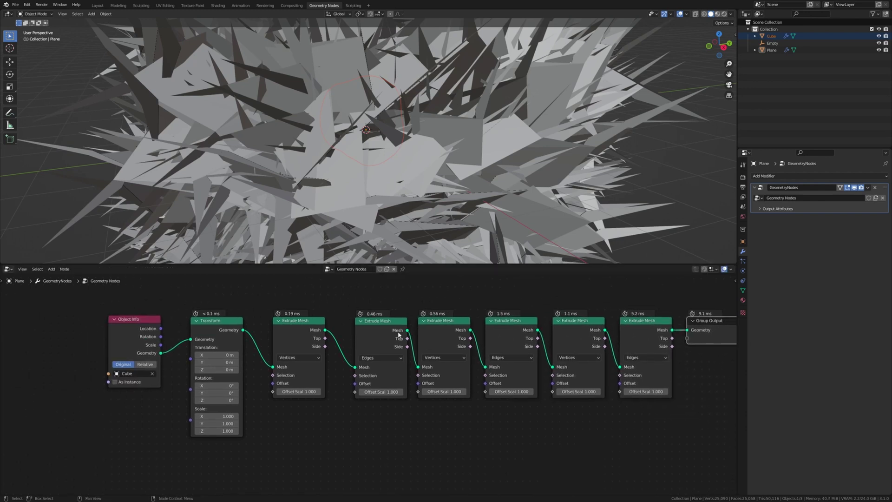
{"action": "left_click_drag", "start_coordinate": [299, 327], "coordinate": [326, 328]}
{"action": "left_click_drag", "start_coordinate": [216, 322], "coordinate": [250, 322]}
{"action": "left_click_drag", "start_coordinate": [132, 331], "coordinate": [180, 331]}
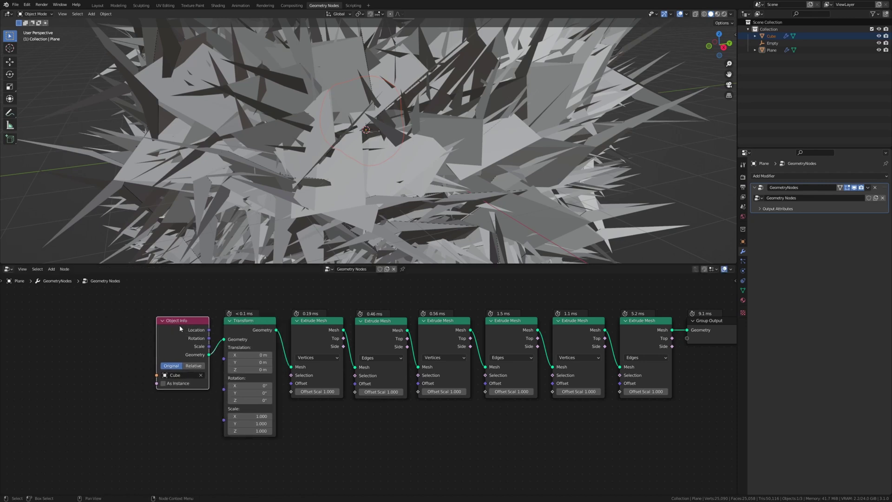
{"action": "middle_click_drag", "start_coordinate": [223, 335], "coordinate": [225, 317]}
- Add a Noise Texture node below Object Info
{"action": "key", "text": "shift+a"}
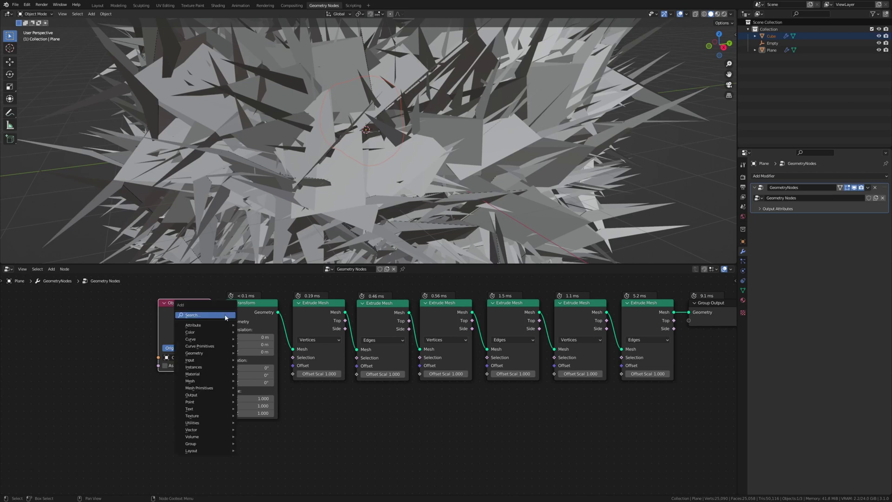
{"action": "type", "text": "no"}
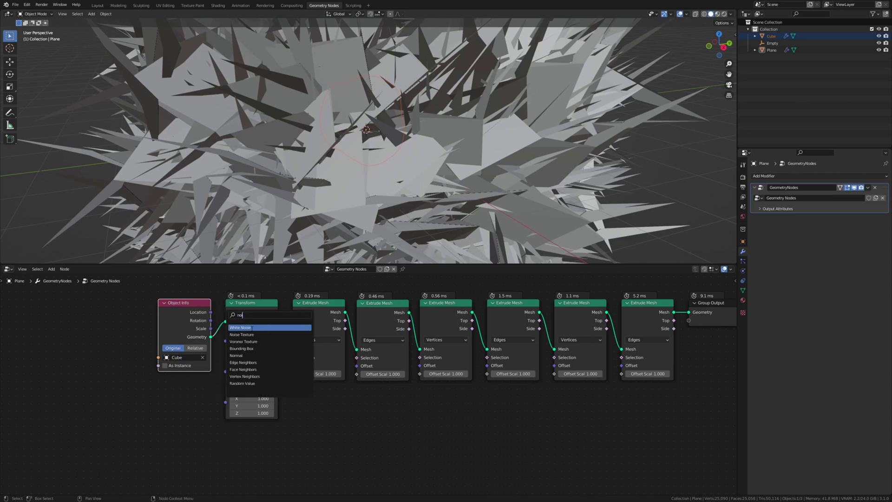
{"action": "left_click", "coordinate": [242, 335]}
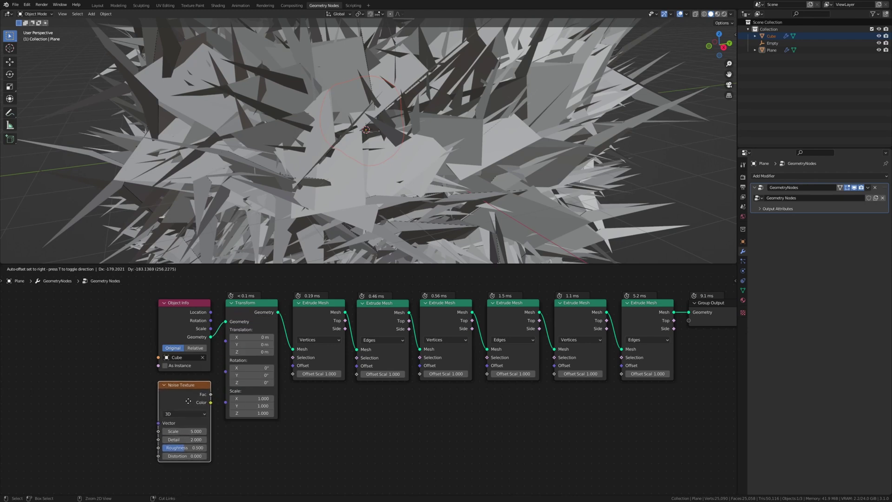
{"action": "left_click", "coordinate": [188, 401]}
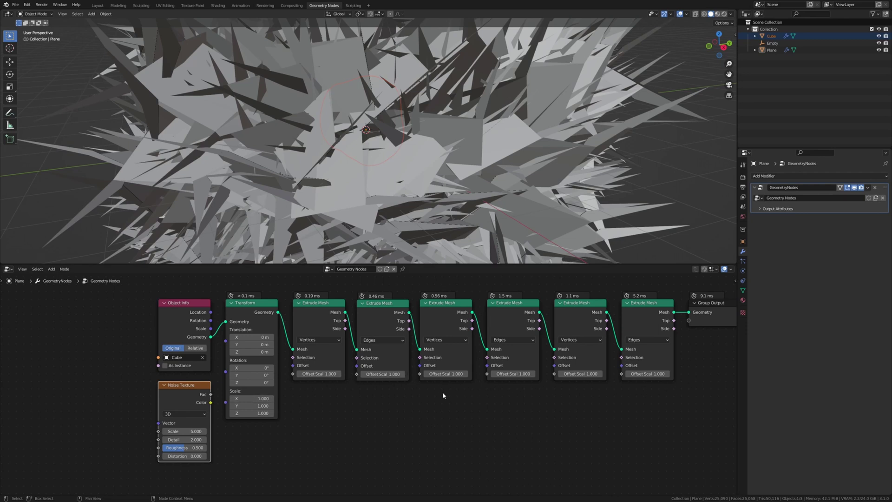
- Connect the Noise Fac to the Offset Scale of all six Extrude Mesh nodes
{"action": "left_click_drag", "start_coordinate": [210, 394], "coordinate": [419, 373]}
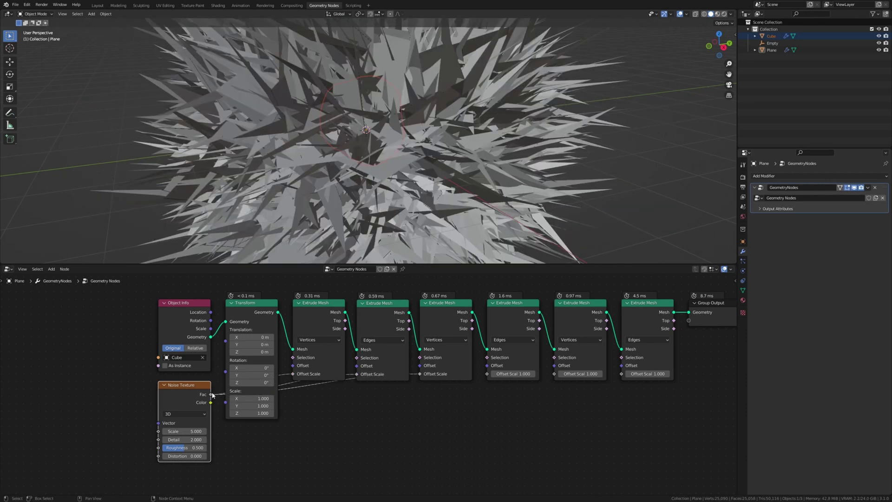
{"action": "left_click_drag", "start_coordinate": [211, 394], "coordinate": [487, 374]}
{"action": "left_click_drag", "start_coordinate": [210, 394], "coordinate": [555, 374]}
{"action": "left_click_drag", "start_coordinate": [211, 394], "coordinate": [622, 373]}
{"action": "left_click", "coordinate": [230, 394]}
{"action": "middle_click_drag", "start_coordinate": [196, 395], "coordinate": [281, 361]}
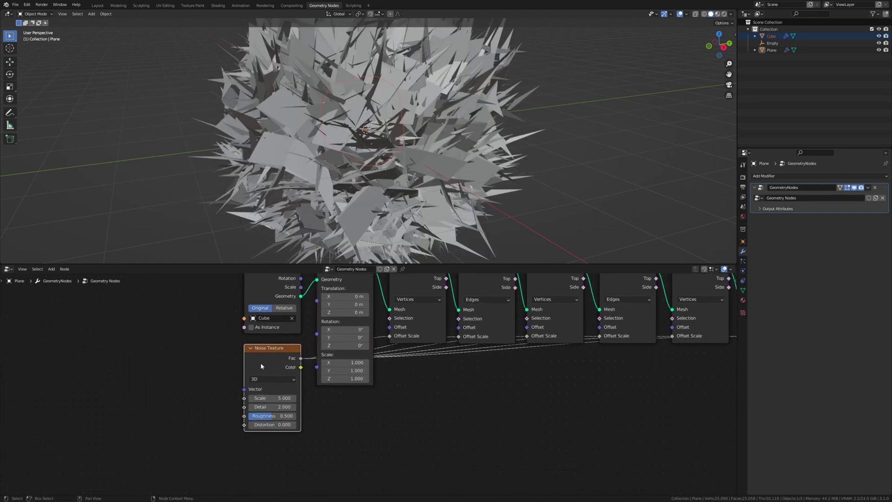
- Make the Noise Texture 4D with W driven by #frame/100, previewing playback to frame 115
{"action": "scroll", "coordinate": [260, 362], "scroll_direction": "up", "scroll_amount": 2}
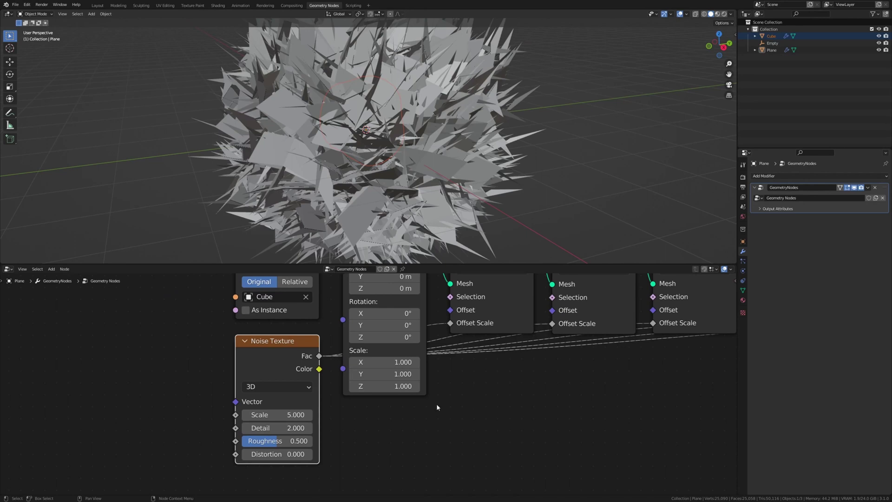
{"action": "left_click", "coordinate": [277, 386]}
{"action": "left_click", "coordinate": [293, 441]}
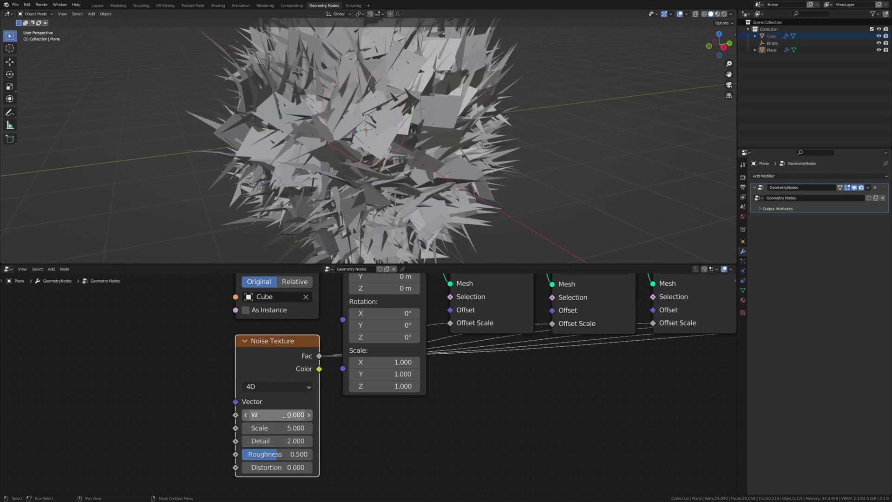
{"action": "left_click", "coordinate": [279, 417]}
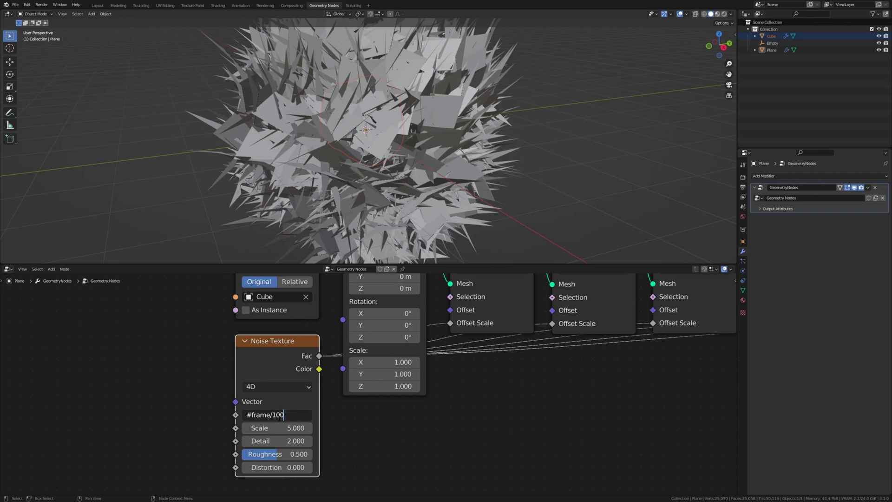
{"action": "key", "text": "Return"}
{"action": "key", "text": "space"}
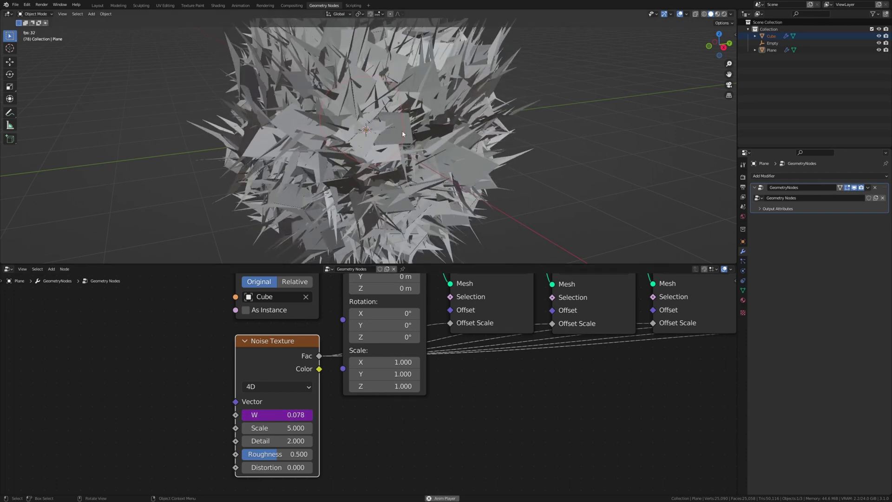
{"action": "key", "text": "space"}
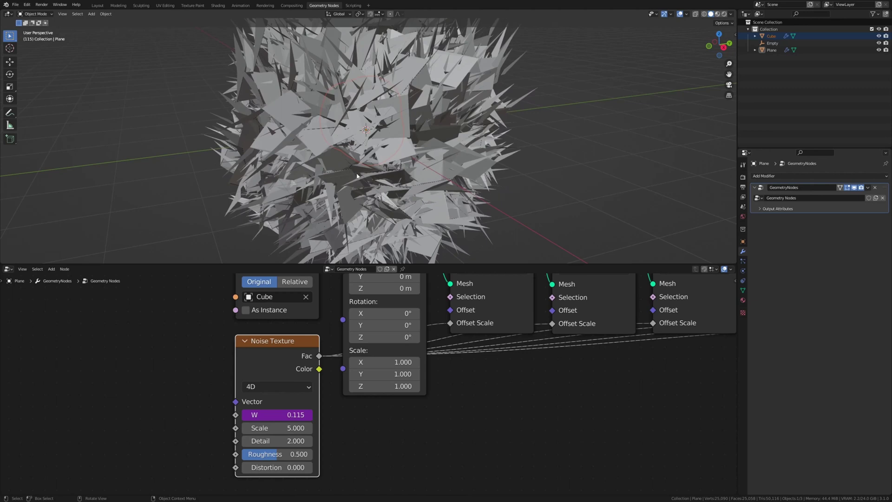
- Add a Random Value node and connect its Value to the Noise Texture Scale
{"action": "middle_click_drag", "start_coordinate": [185, 358], "coordinate": [238, 379]}
{"action": "key", "text": "shift+a"}
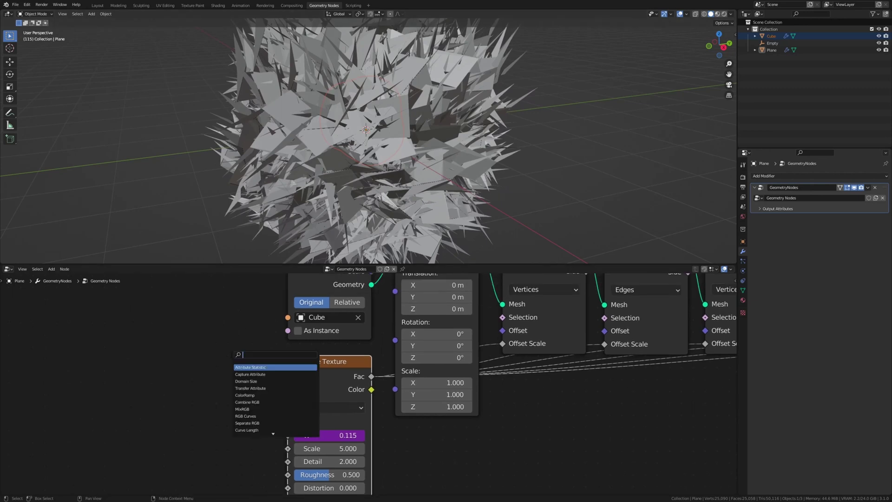
{"action": "type", "text": "random"}
{"action": "key", "text": "Return"}
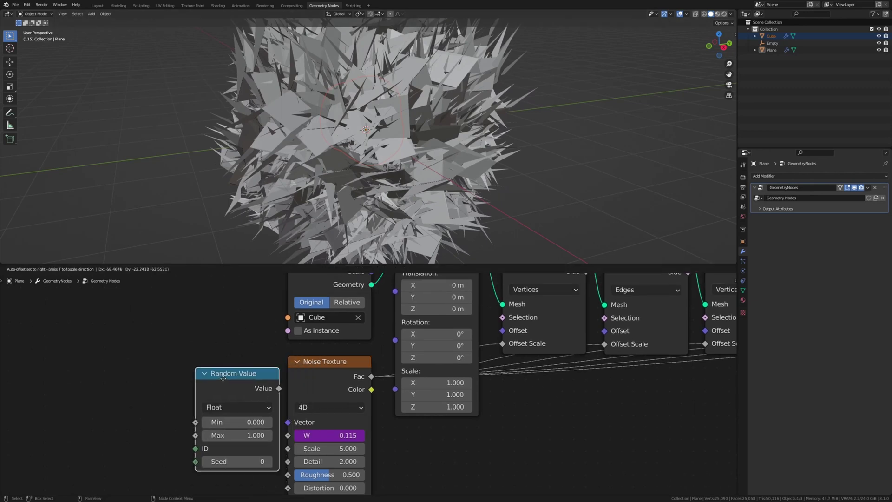
{"action": "left_click", "coordinate": [197, 366]}
{"action": "middle_click_drag", "start_coordinate": [243, 398], "coordinate": [231, 347]}
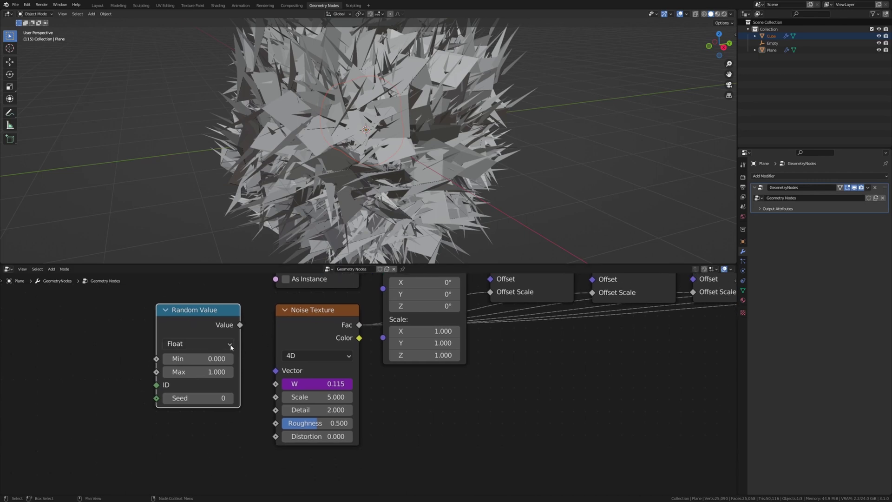
{"action": "left_click_drag", "start_coordinate": [235, 328], "coordinate": [243, 338]}
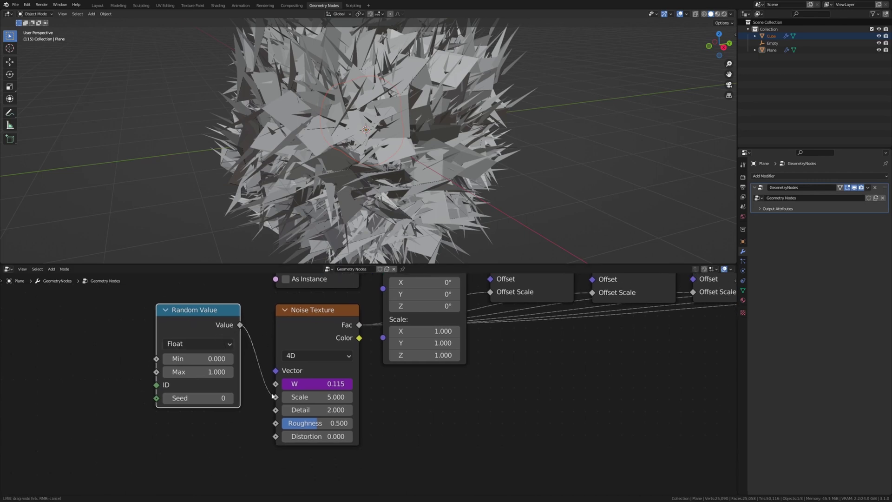
{"action": "left_click_drag", "start_coordinate": [273, 396], "coordinate": [275, 397]}
- Set the Random Value's Max to 10
{"action": "scroll", "coordinate": [191, 372], "scroll_direction": "up", "scroll_amount": 2}
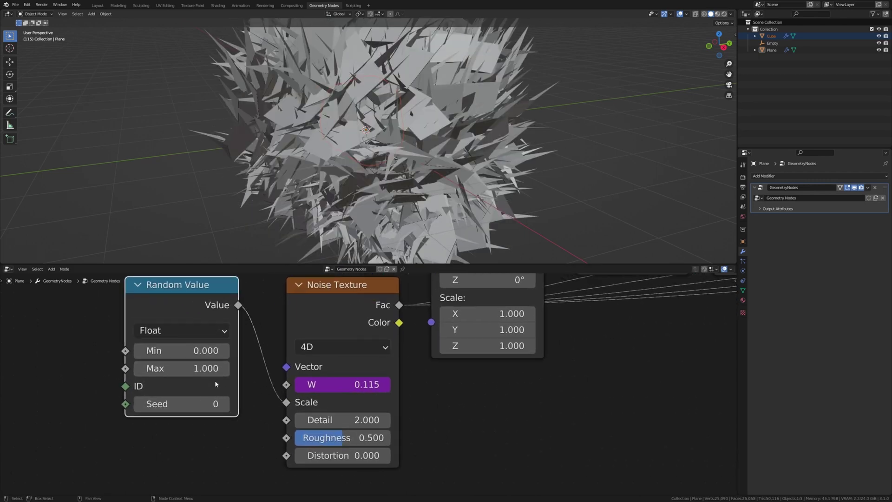
{"action": "left_click", "coordinate": [179, 368]}
{"action": "type", "text": "10"}
{"action": "key", "text": "Return"}
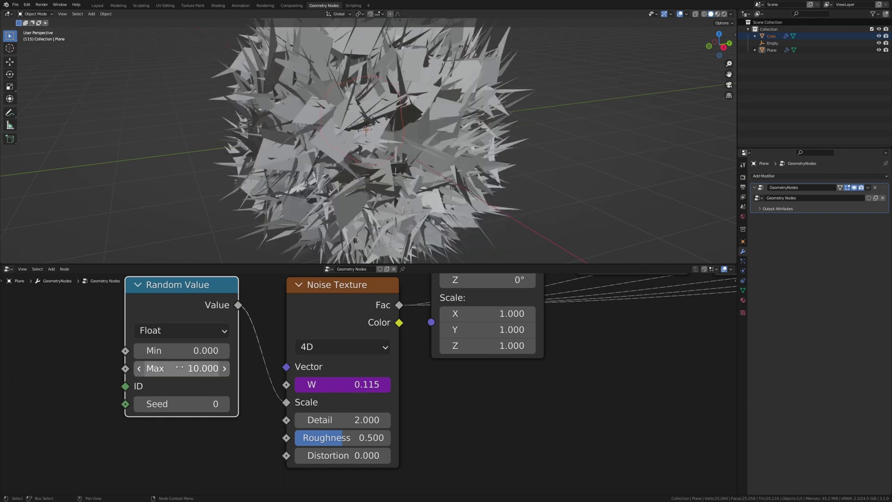
- Insert a Set Material node on the link into the Group Output, shifting Group Output right
{"action": "key", "text": "Home"}
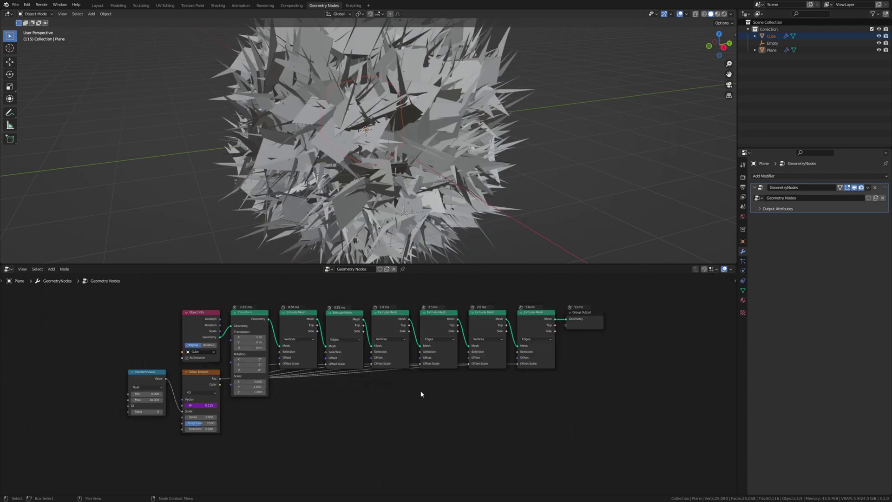
{"action": "key", "text": "shift+a"}
{"action": "left_click", "coordinate": [400, 369]}
{"action": "type", "text": "se"}
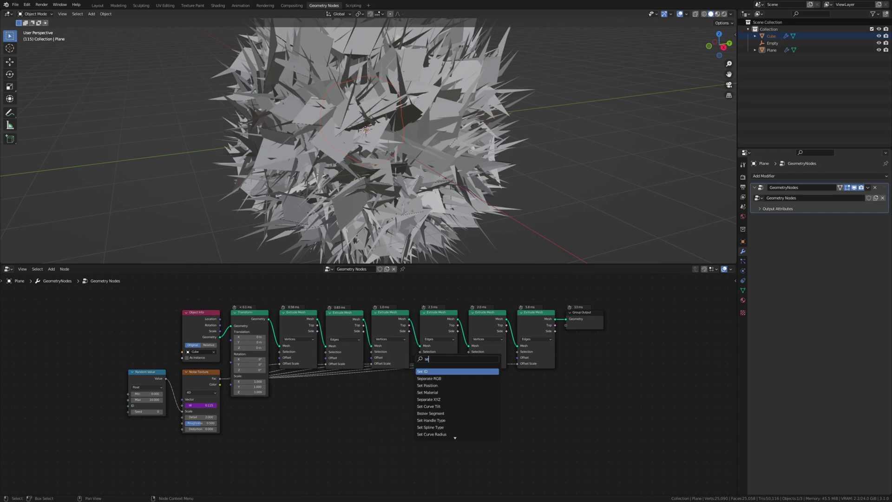
{"action": "type", "text": "t mat"}
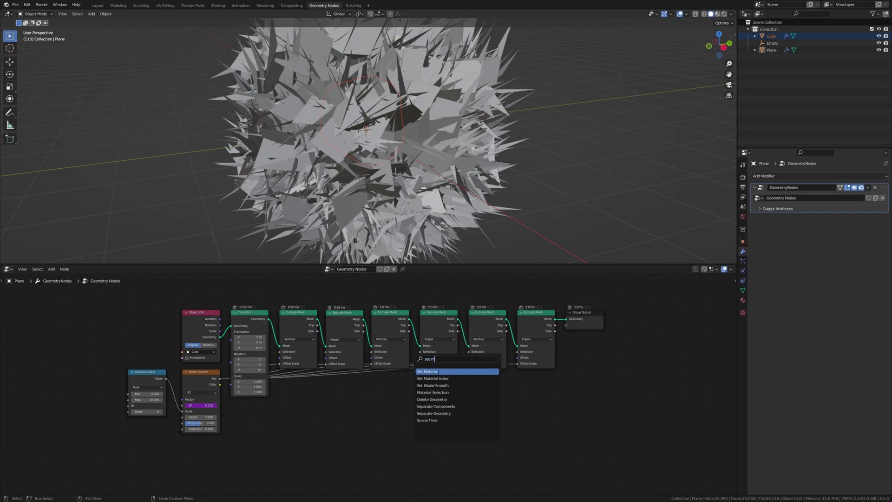
{"action": "key", "text": "Return"}
{"action": "left_click", "coordinate": [604, 322]}
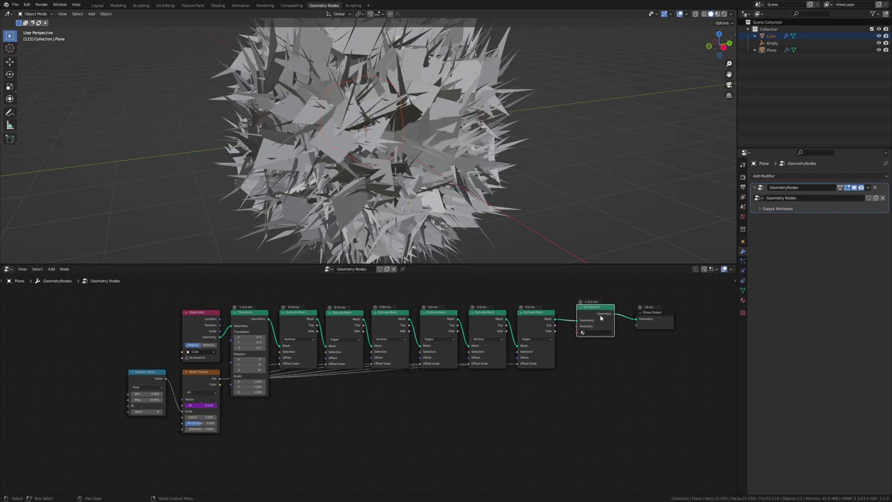
{"action": "left_click_drag", "start_coordinate": [601, 318], "coordinate": [593, 323]}
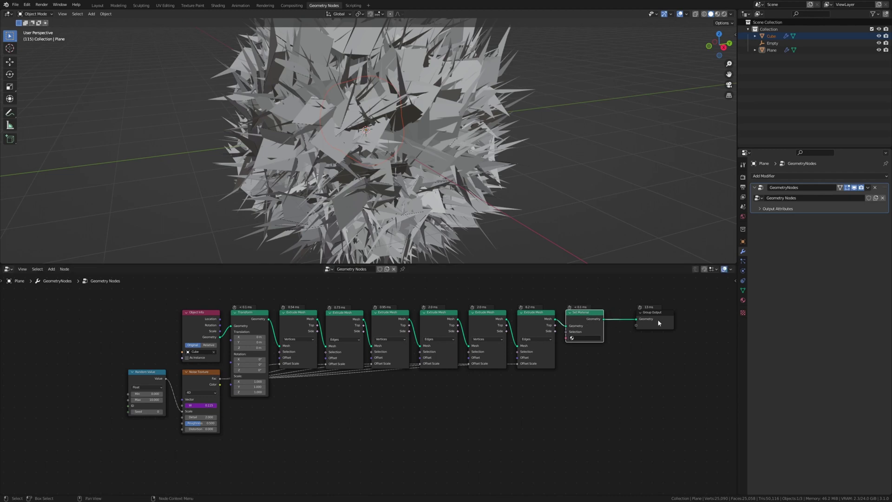
{"action": "left_click_drag", "start_coordinate": [659, 323], "coordinate": [701, 348]}
{"action": "middle_click_drag", "start_coordinate": [701, 347], "coordinate": [454, 376]}
- Drop a Join Geometry node between Set Material and the Group Output
{"action": "key", "text": "shift+a"}
{"action": "left_click", "coordinate": [418, 368]}
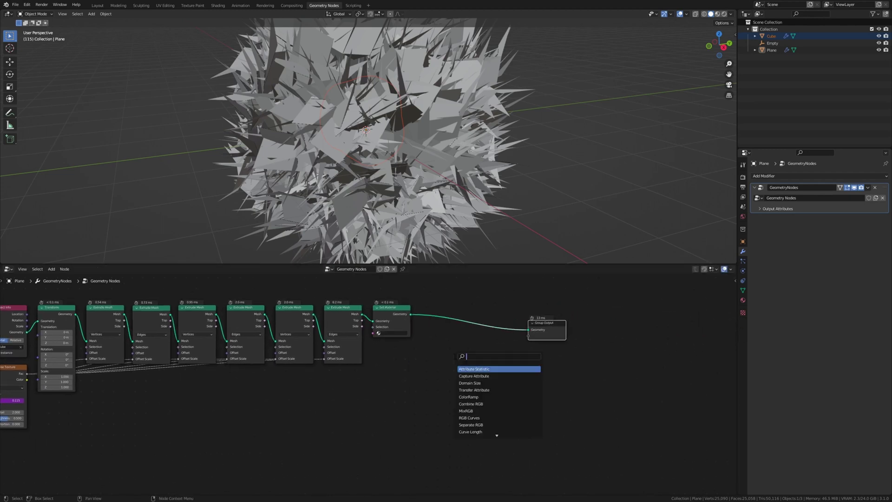
{"action": "type", "text": "jo"}
{"action": "key", "text": "Escape"}
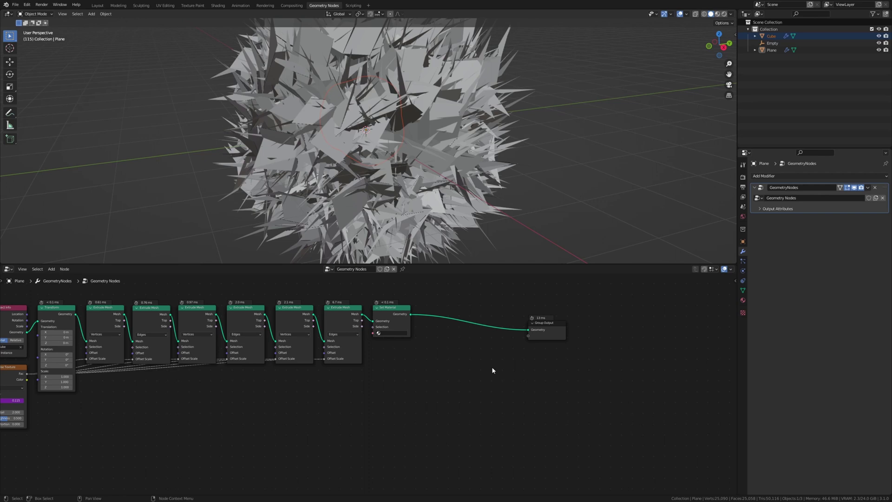
{"action": "key", "text": "shift+a"}
{"action": "left_click", "coordinate": [489, 357]}
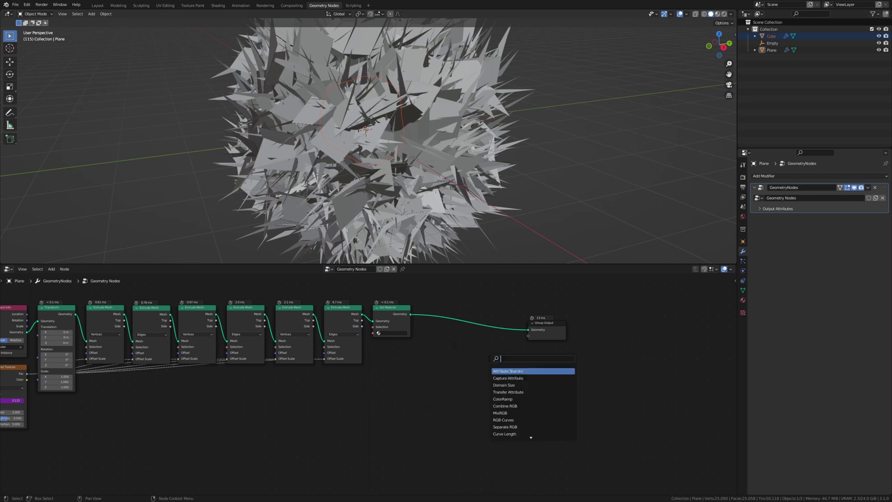
{"action": "type", "text": "jo"}
{"action": "key", "text": "Return"}
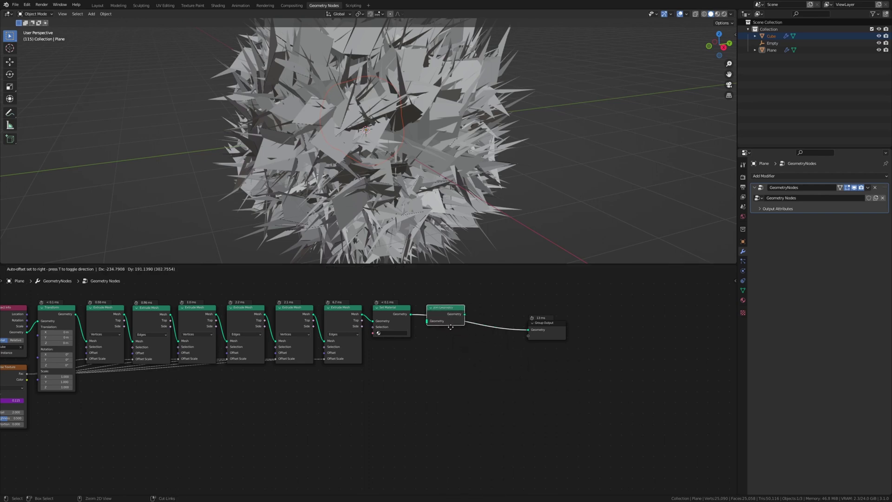
{"action": "scroll", "coordinate": [455, 321], "scroll_direction": "up", "scroll_amount": 2}
{"action": "left_click", "coordinate": [442, 311]}
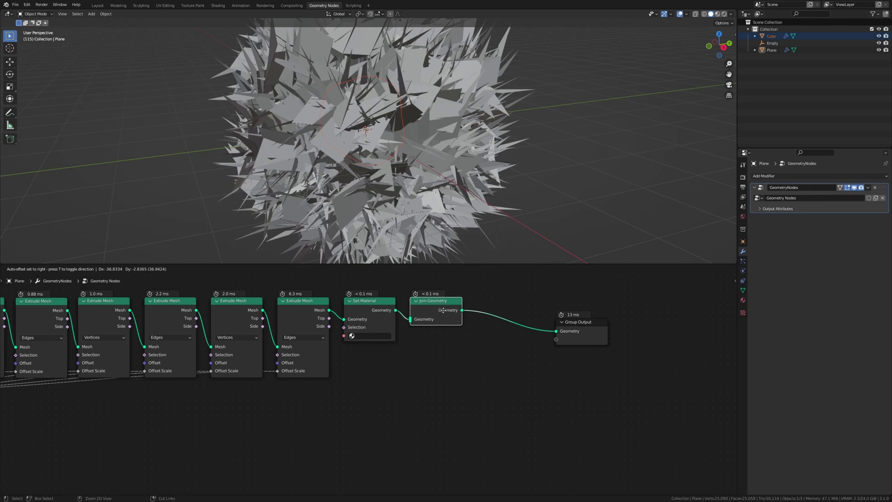
{"action": "left_click_drag", "start_coordinate": [584, 330], "coordinate": [512, 310]}
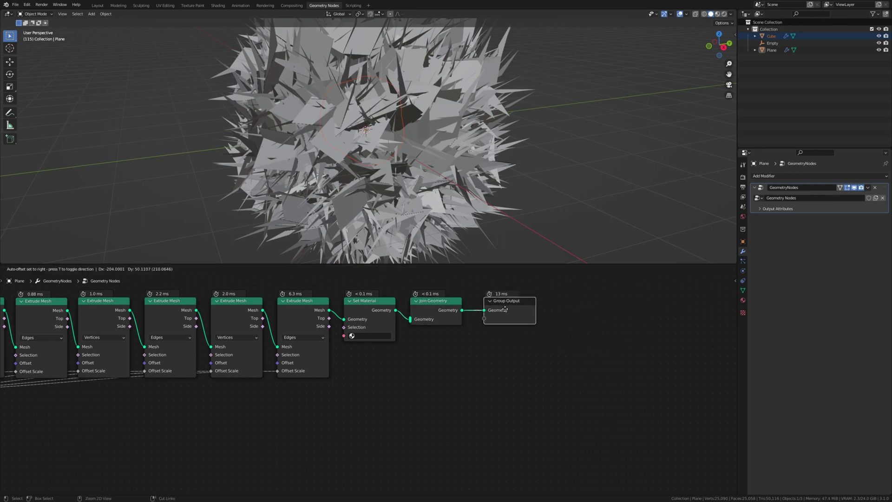
{"action": "left_click", "coordinate": [505, 309]}
{"action": "scroll", "coordinate": [282, 402], "scroll_direction": "down", "scroll_amount": 2}
- Select the Random Value, Noise Texture, Transform, Extrude Mesh and Set Material chain and move it down
{"action": "left_click", "coordinate": [39, 375]}
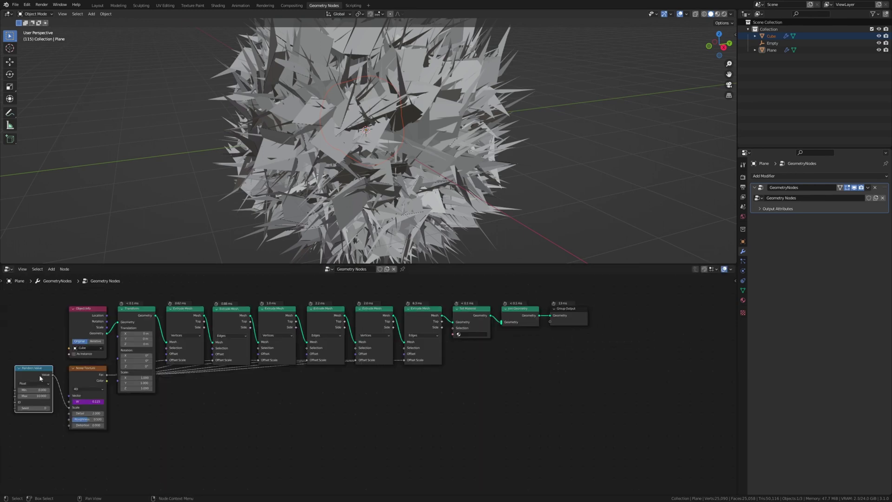
{"action": "left_click", "coordinate": [88, 377], "text": "shift"}
{"action": "left_click", "coordinate": [136, 326], "text": "shift"}
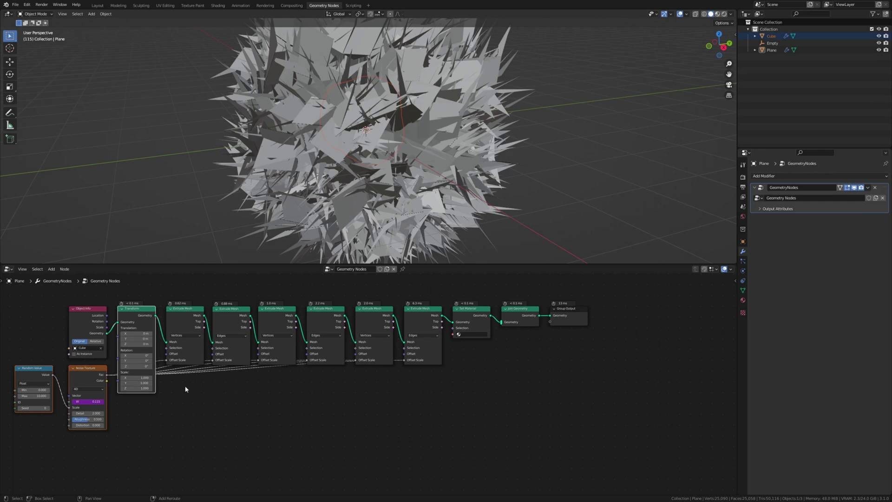
{"action": "left_click_drag", "start_coordinate": [185, 389], "coordinate": [461, 328], "text": "shift"}
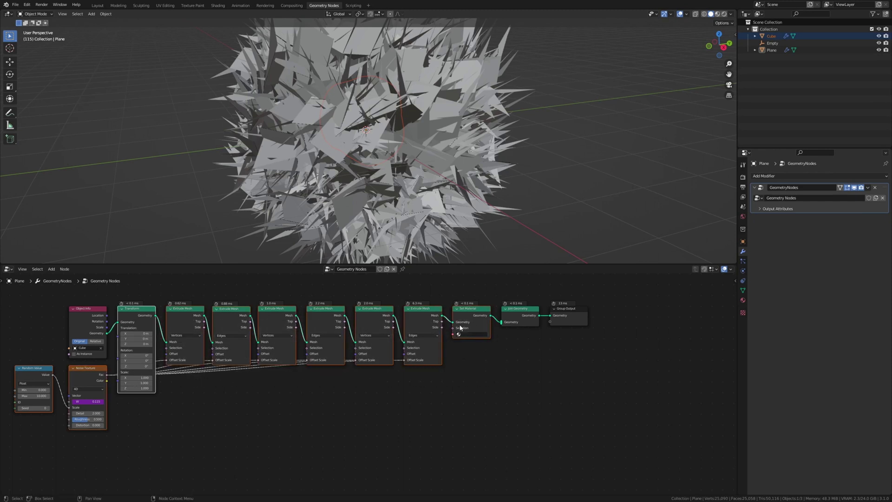
{"action": "scroll", "coordinate": [460, 329], "scroll_direction": "down", "scroll_amount": 2}
{"action": "scroll", "coordinate": [460, 328], "scroll_direction": "up", "scroll_amount": 2}
{"action": "scroll", "coordinate": [377, 428], "scroll_direction": "down", "scroll_amount": 4, "text": "shift"}
{"action": "scroll", "coordinate": [376, 428], "scroll_direction": "up", "scroll_amount": 2, "text": "ctrl"}
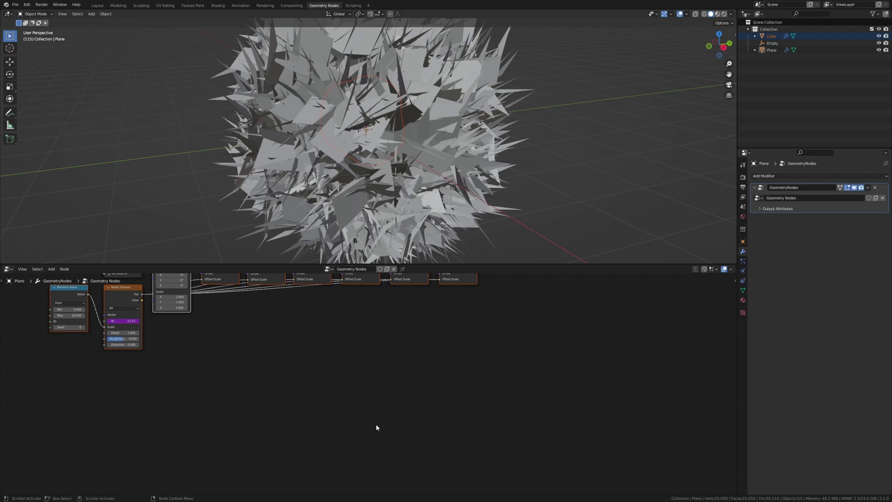
{"action": "key", "text": "g"}
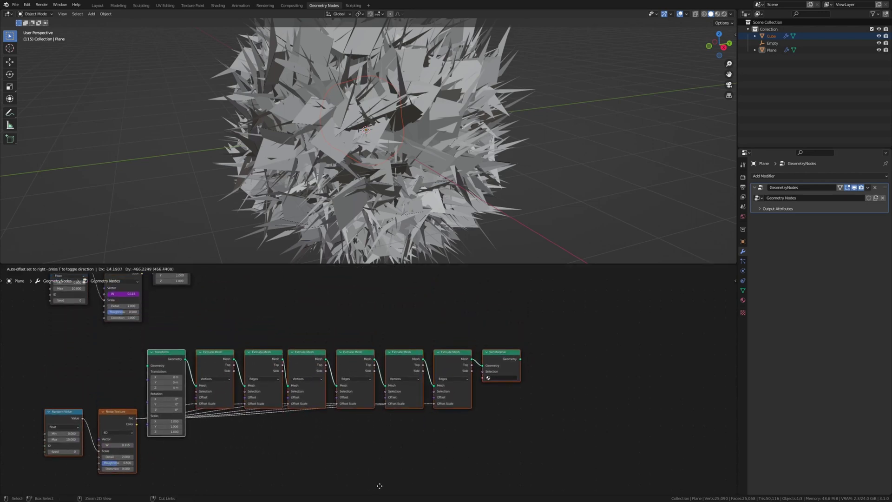
{"action": "left_click", "coordinate": [385, 456]}
{"action": "scroll", "coordinate": [486, 348], "scroll_direction": "down", "scroll_amount": 3}
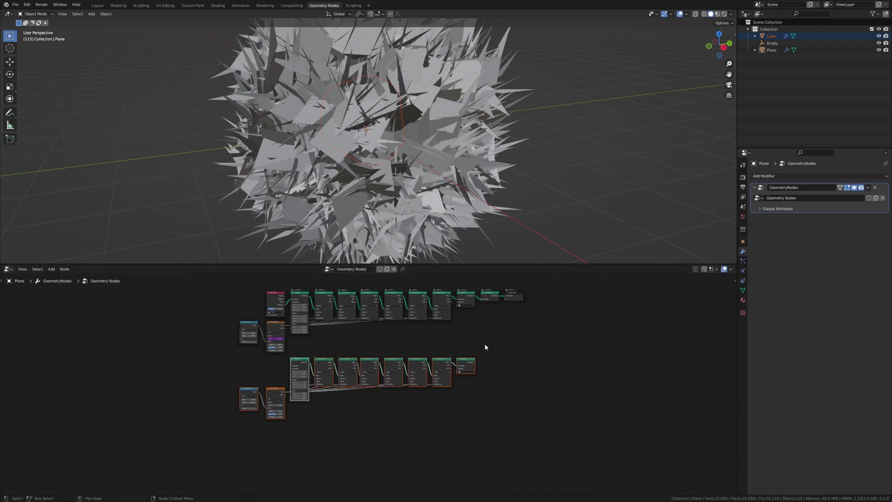
{"action": "middle_click_drag", "start_coordinate": [486, 348], "coordinate": [386, 373]}
{"action": "scroll", "coordinate": [339, 434], "scroll_direction": "up", "scroll_amount": 2}
{"action": "middle_click_drag", "start_coordinate": [339, 434], "coordinate": [357, 399]}
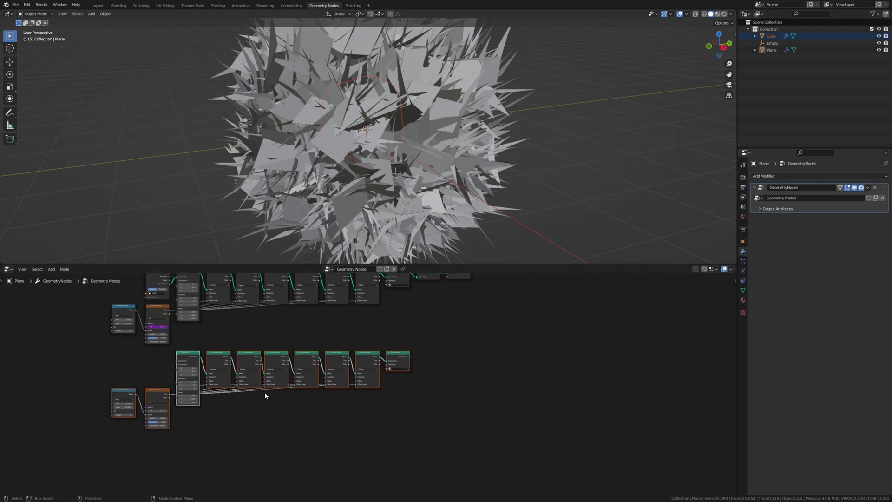
{"action": "middle_click_drag", "start_coordinate": [288, 381], "coordinate": [327, 339]}
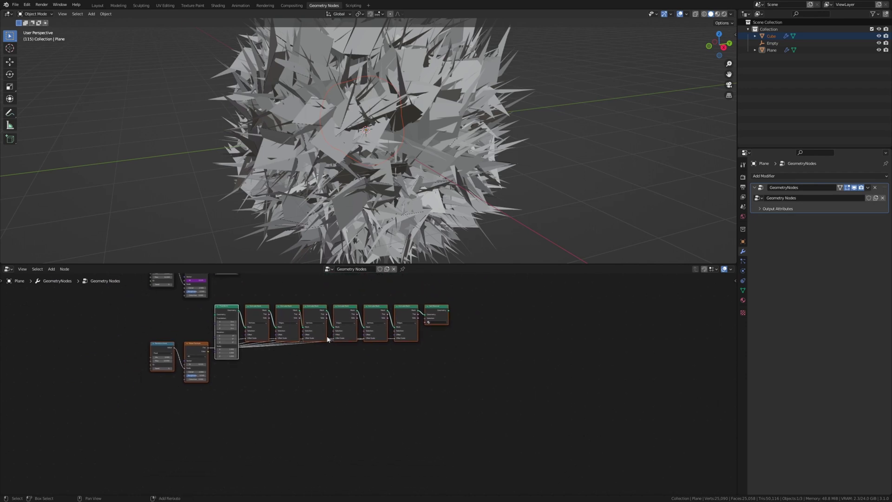
- Duplicate the selected chain and place the copy below the original row
{"action": "key", "text": "shift+d"}
{"action": "left_click", "coordinate": [329, 421]}
{"action": "middle_click_drag", "start_coordinate": [329, 415], "coordinate": [365, 326]}
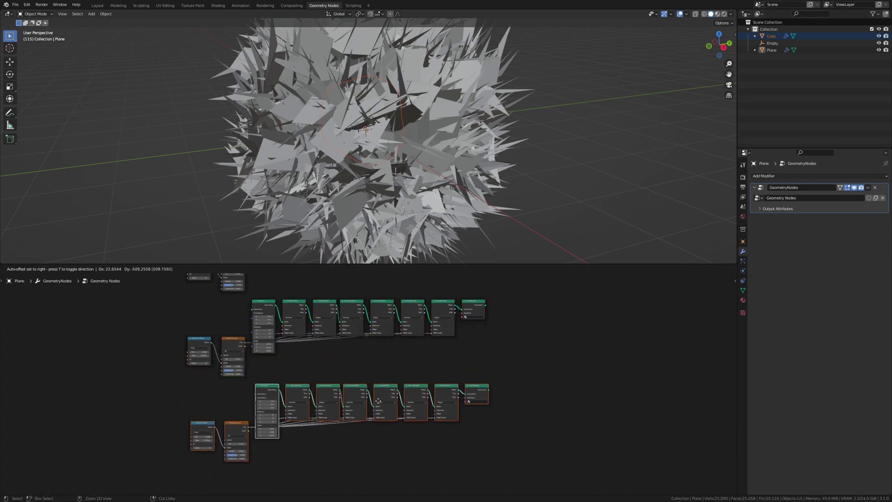
{"action": "left_click", "coordinate": [377, 400]}
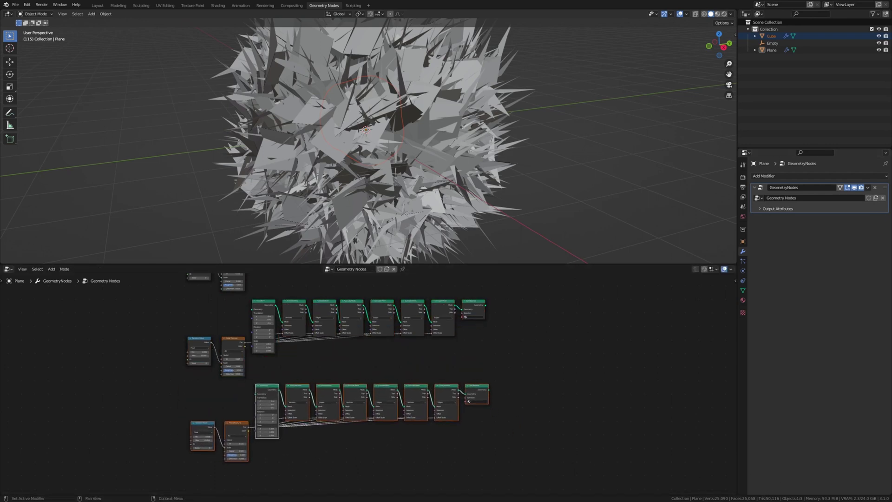
{"action": "scroll", "coordinate": [362, 406], "scroll_direction": "up", "scroll_amount": 2}
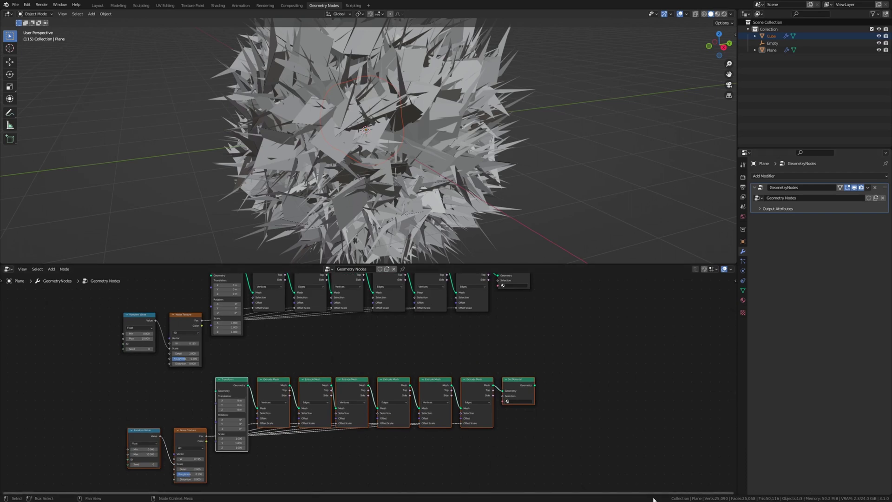
{"action": "right_click", "coordinate": [655, 500]}
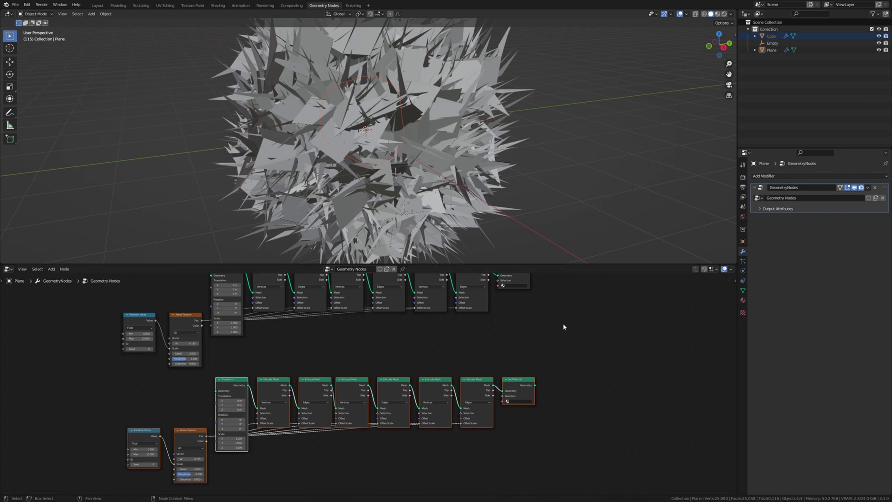
- Move the Object Info node down beside the rows and link its geometry to a Transform node
{"action": "left_click_drag", "start_coordinate": [340, 398], "coordinate": [334, 396]}
{"action": "scroll", "coordinate": [325, 372], "scroll_direction": "down", "scroll_amount": 4}
{"action": "middle_click_drag", "start_coordinate": [295, 344], "coordinate": [343, 305]}
{"action": "left_click", "coordinate": [349, 298]}
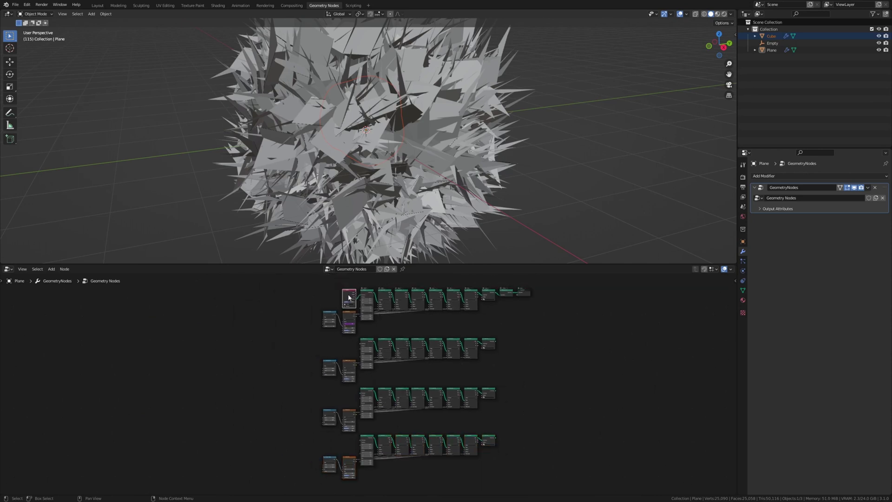
{"action": "left_click_drag", "start_coordinate": [349, 297], "coordinate": [297, 390]}
{"action": "scroll", "coordinate": [328, 390], "scroll_direction": "up", "scroll_amount": 5}
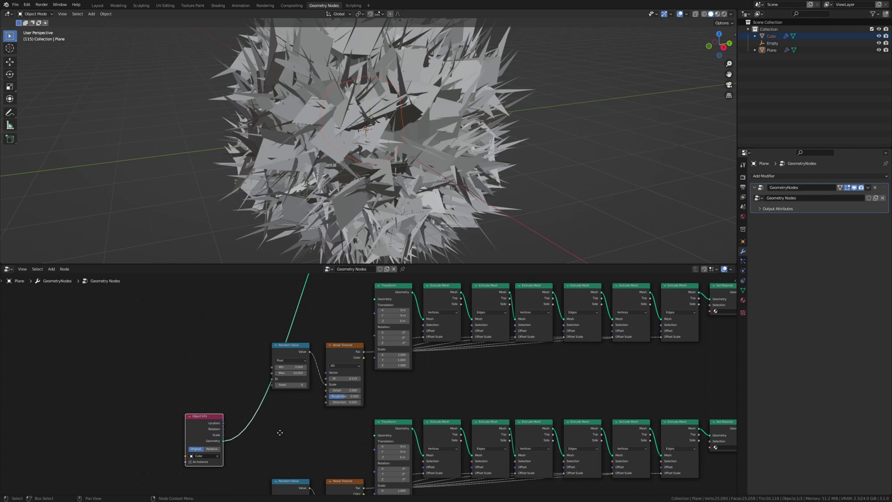
{"action": "left_click_drag", "start_coordinate": [223, 443], "coordinate": [374, 300]}
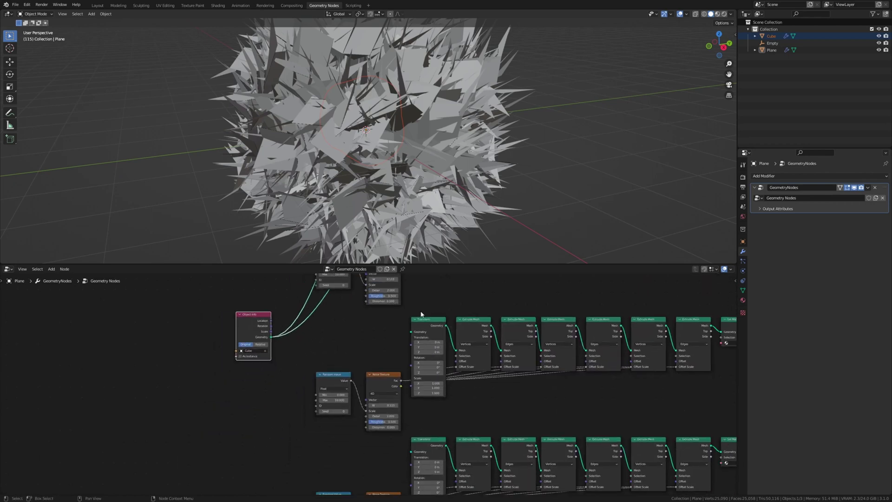
- Link Object Info geometry to the remaining Transform nodes, then select Join Geometry and Group Output
{"action": "scroll", "coordinate": [422, 315], "scroll_direction": "down", "scroll_amount": 2}
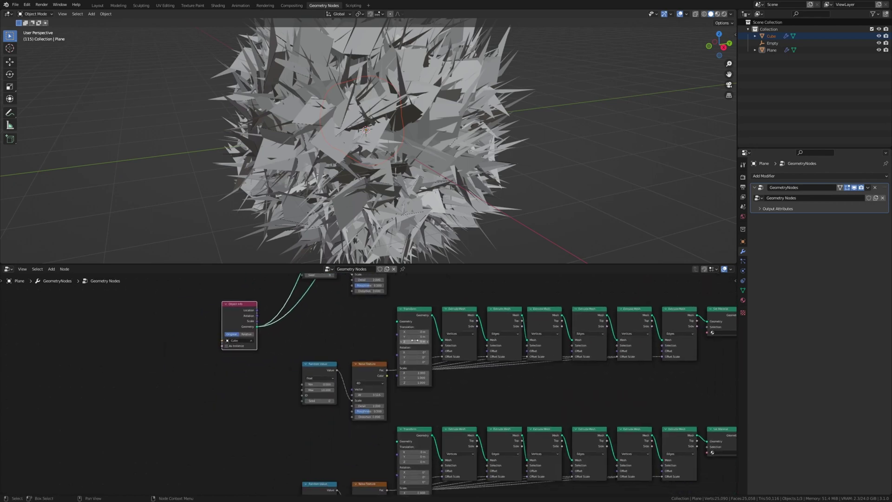
{"action": "middle_click_drag", "start_coordinate": [367, 352], "coordinate": [359, 309]}
{"action": "middle_click_drag", "start_coordinate": [295, 291], "coordinate": [294, 300]}
{"action": "left_click_drag", "start_coordinate": [295, 295], "coordinate": [406, 386]}
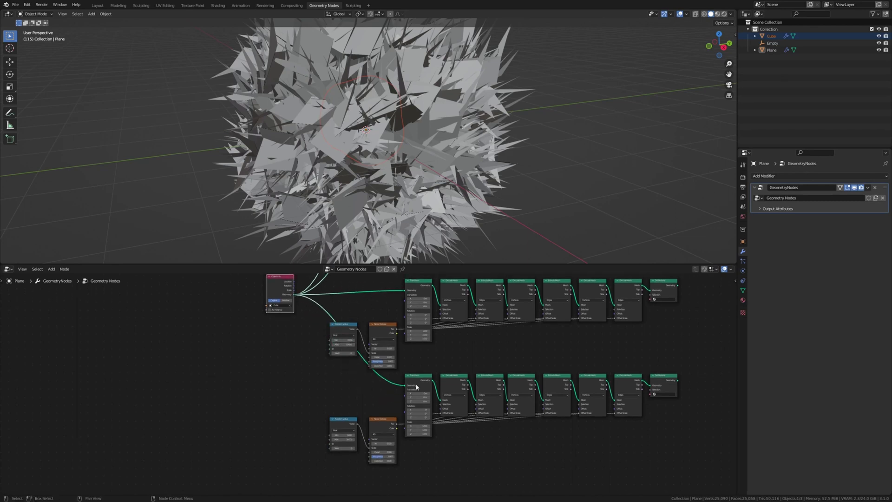
{"action": "scroll", "coordinate": [429, 325], "scroll_direction": "down", "scroll_amount": 4}
{"action": "middle_click_drag", "start_coordinate": [429, 325], "coordinate": [319, 377]}
{"action": "scroll", "coordinate": [318, 377], "scroll_direction": "up", "scroll_amount": 1}
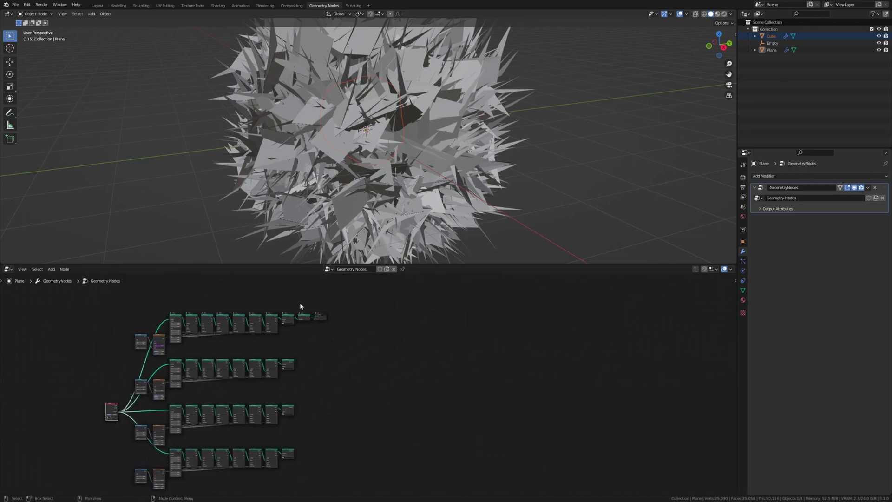
{"action": "left_click_drag", "start_coordinate": [300, 306], "coordinate": [343, 333]}
- Move the Join Geometry and Group Output nodes to the right of the spike rows
{"action": "key", "text": "g"}
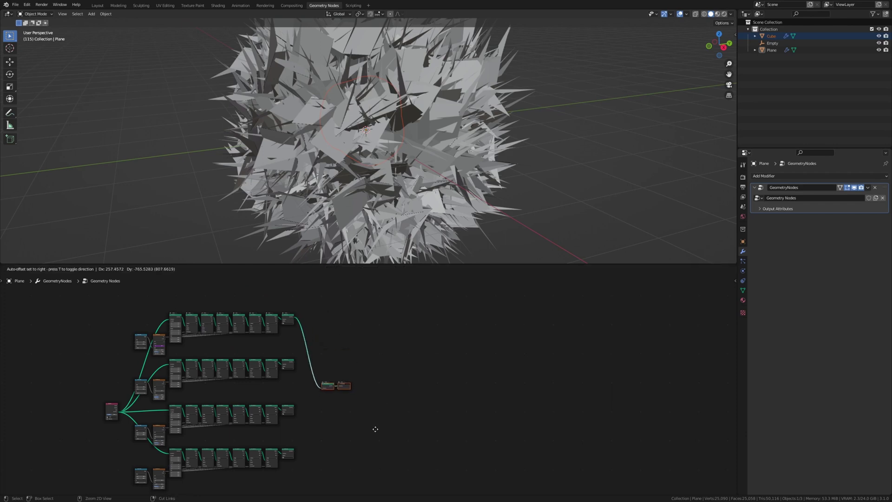
{"action": "left_click", "coordinate": [378, 438]}
{"action": "scroll", "coordinate": [358, 408], "scroll_direction": "down", "scroll_amount": 1}
{"action": "scroll", "coordinate": [345, 396], "scroll_direction": "up", "scroll_amount": 4}
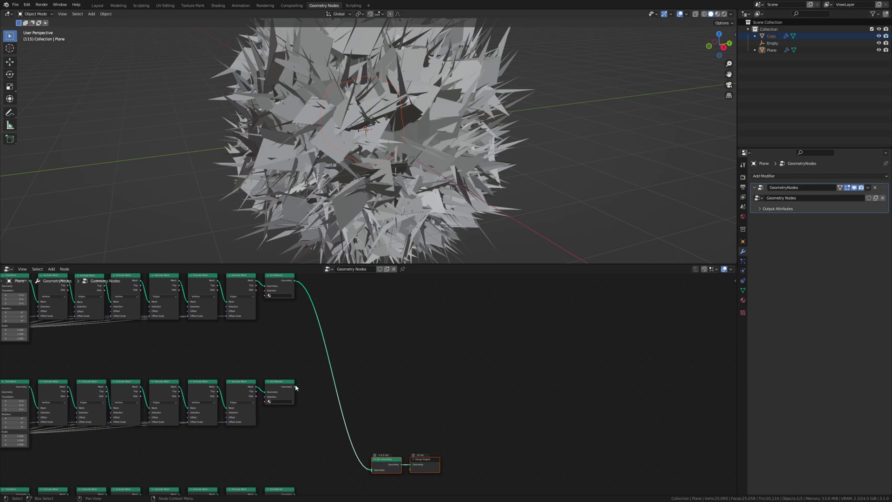
- Link the second, third and bottom Set Material outputs into Join Geometry
{"action": "left_click_drag", "start_coordinate": [294, 387], "coordinate": [372, 470]}
{"action": "scroll", "coordinate": [344, 428], "scroll_direction": "down", "scroll_amount": 5}
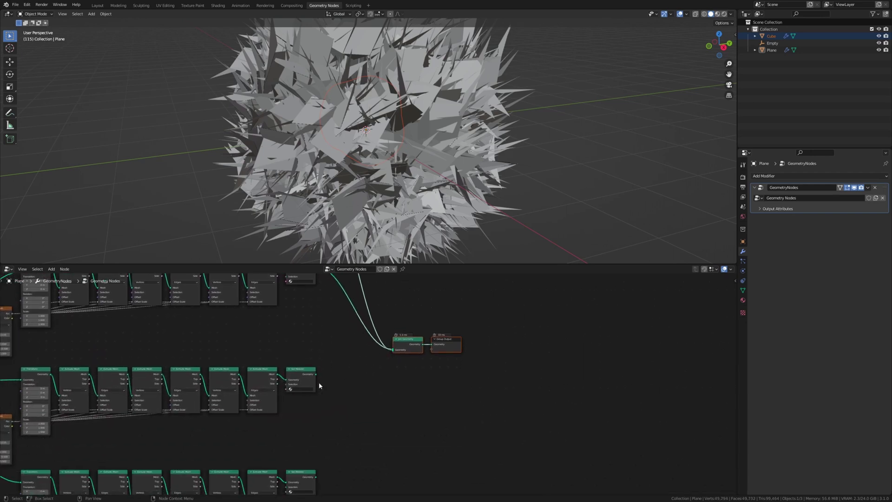
{"action": "left_click_drag", "start_coordinate": [317, 375], "coordinate": [338, 371]}
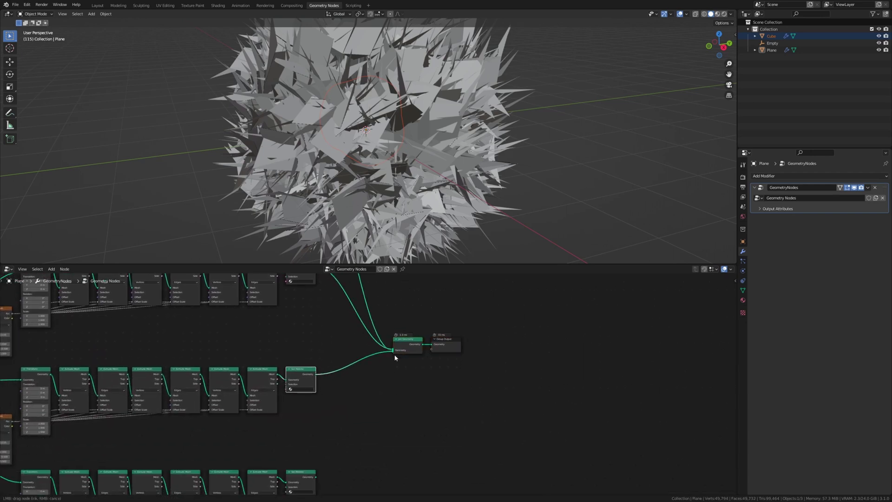
{"action": "left_click_drag", "start_coordinate": [396, 358], "coordinate": [395, 354]}
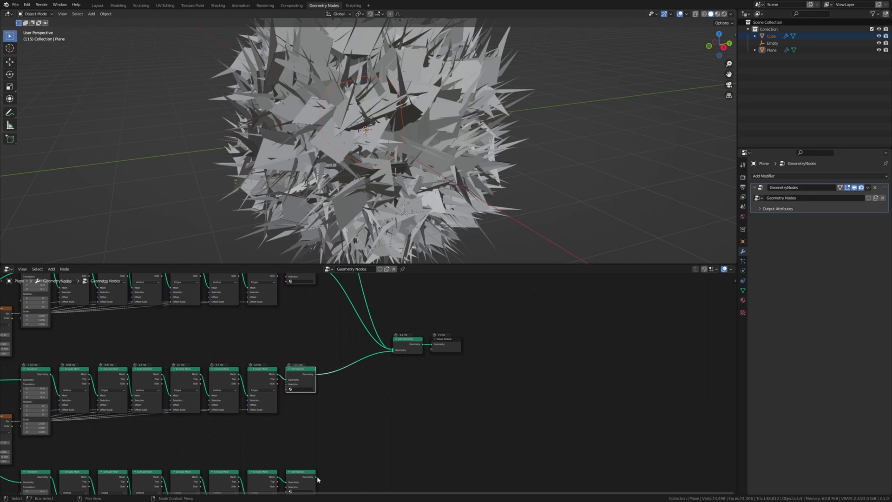
{"action": "left_click_drag", "start_coordinate": [317, 476], "coordinate": [393, 352]}
{"action": "scroll", "coordinate": [377, 370], "scroll_direction": "down", "scroll_amount": 3}
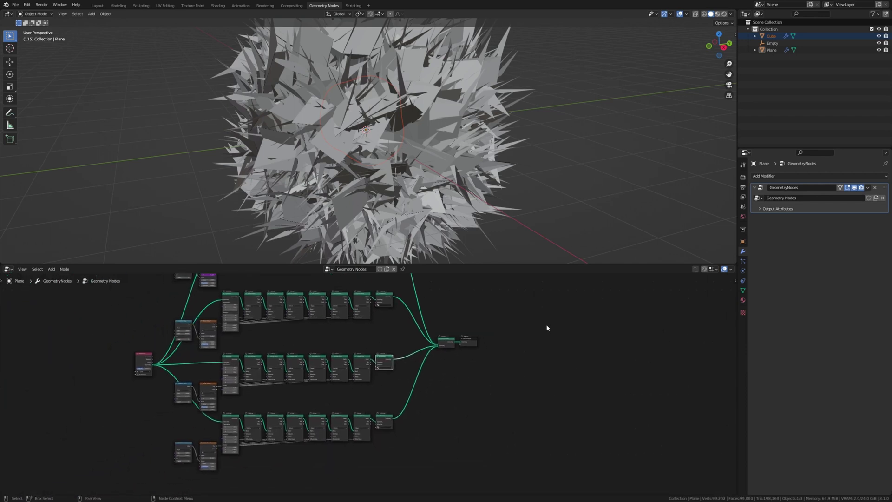
- Add four material slots to the plane holding new materials Material.001 through Material.004
{"action": "left_click", "coordinate": [743, 301]}
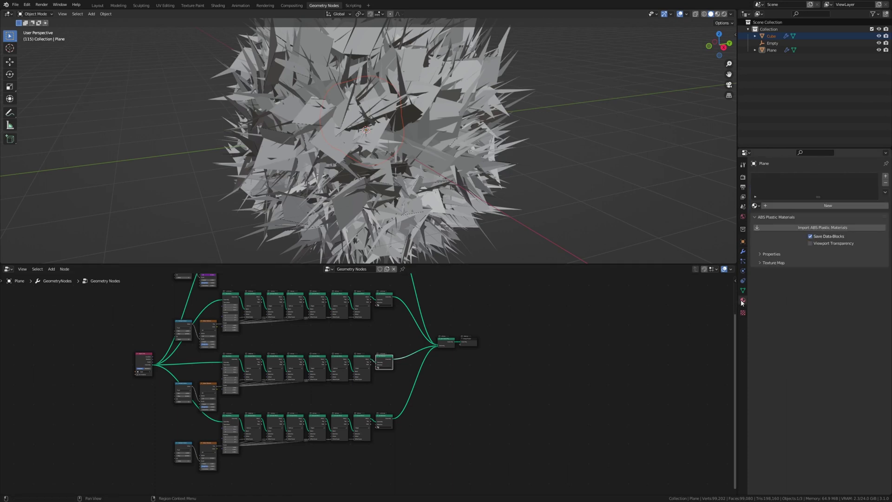
{"action": "left_click", "coordinate": [885, 176]}
{"action": "left_click", "coordinate": [871, 206]}
{"action": "left_click", "coordinate": [886, 176]}
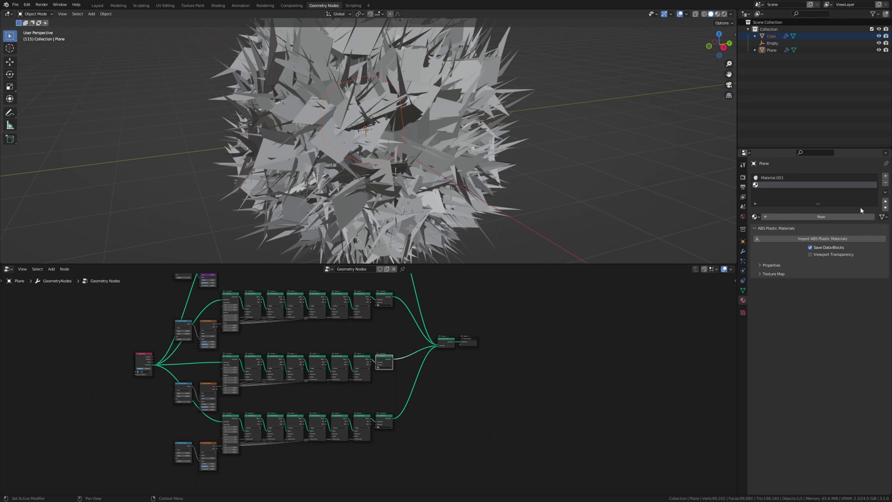
{"action": "left_click", "coordinate": [860, 216]}
{"action": "left_click", "coordinate": [885, 176]}
{"action": "left_click", "coordinate": [854, 216]}
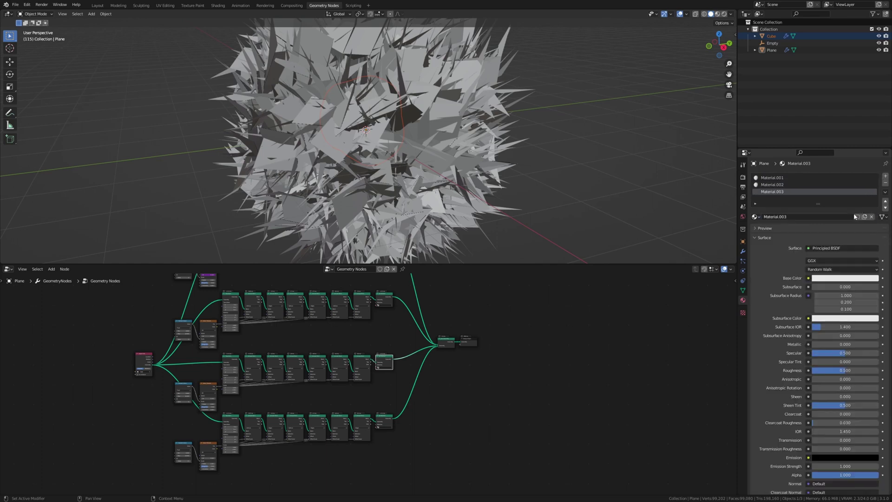
{"action": "left_click", "coordinate": [886, 176]}
{"action": "left_click", "coordinate": [857, 216]}
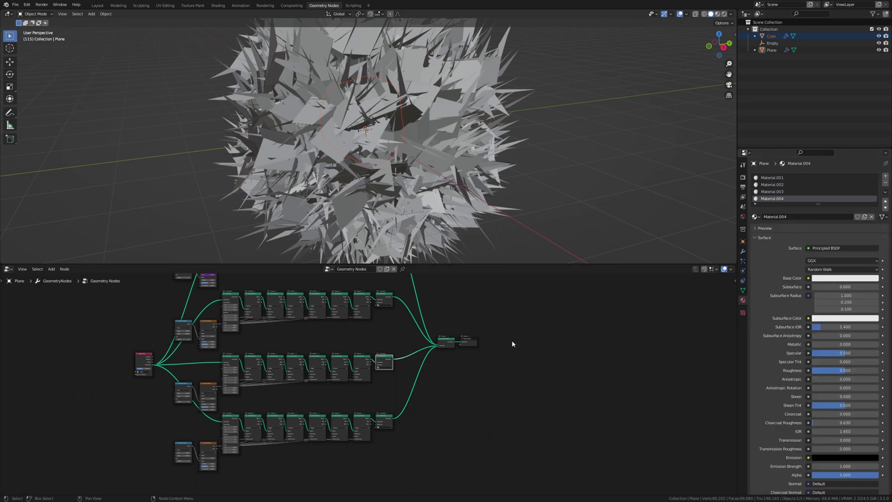
{"action": "scroll", "coordinate": [398, 358], "scroll_direction": "up", "scroll_amount": 4}
{"action": "scroll", "coordinate": [359, 386], "scroll_direction": "up", "scroll_amount": 5}
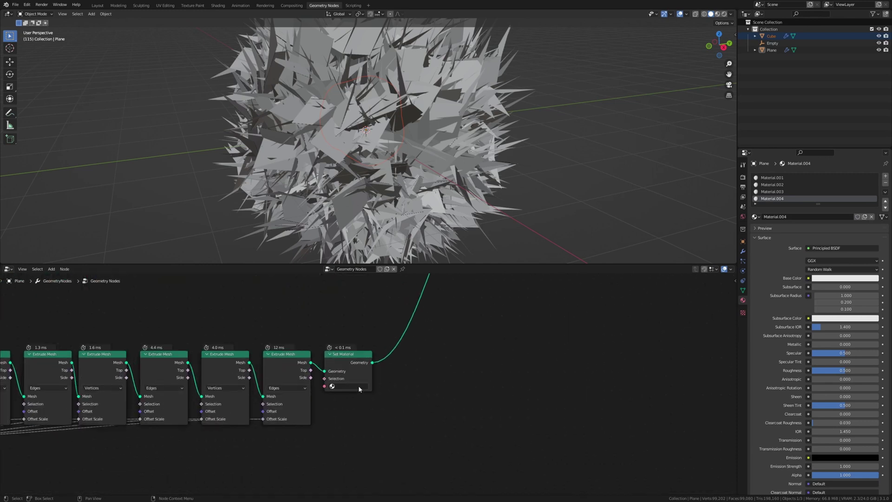
- Assign Material.001 to a Set Material node and browse another node's material list
{"action": "left_click", "coordinate": [357, 390]}
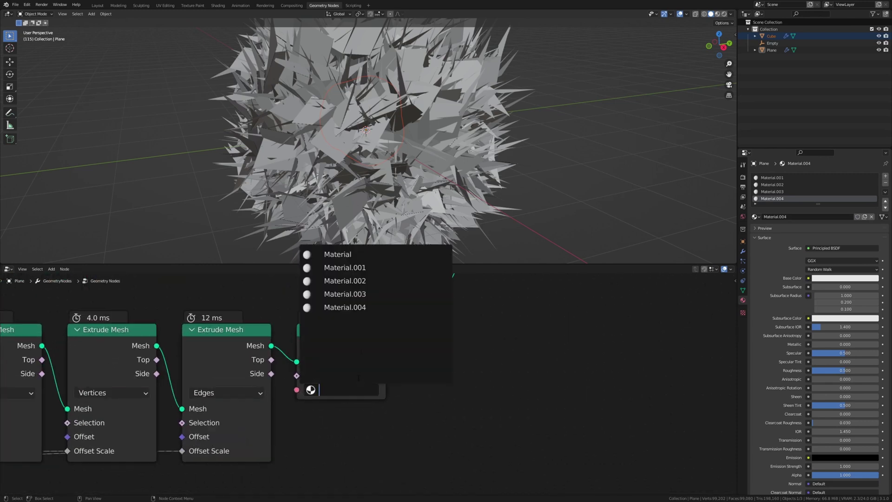
{"action": "left_click", "coordinate": [418, 268]}
{"action": "scroll", "coordinate": [428, 324], "scroll_direction": "down", "scroll_amount": 4}
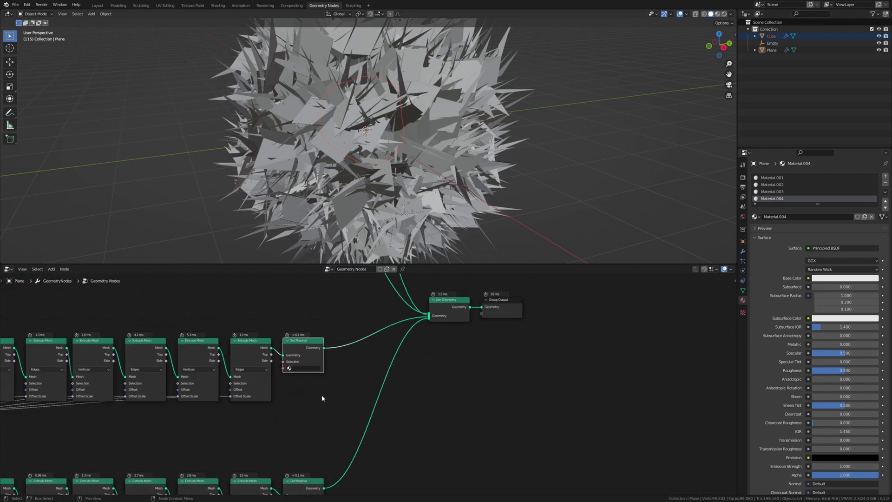
{"action": "left_click", "coordinate": [305, 368]}
{"action": "left_click", "coordinate": [317, 380]}
{"action": "middle_click_drag", "start_coordinate": [342, 324], "coordinate": [345, 456]}
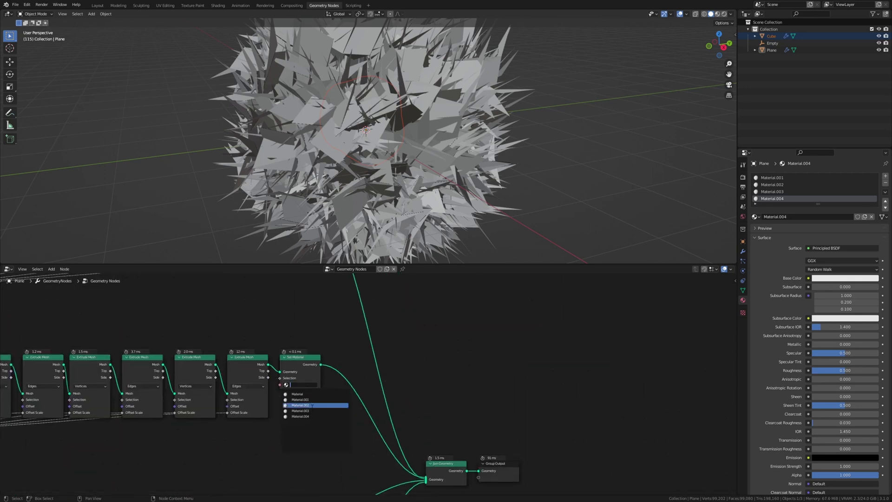
{"action": "key", "text": "Escape"}
{"action": "middle_click_drag", "start_coordinate": [312, 401], "coordinate": [288, 392]}
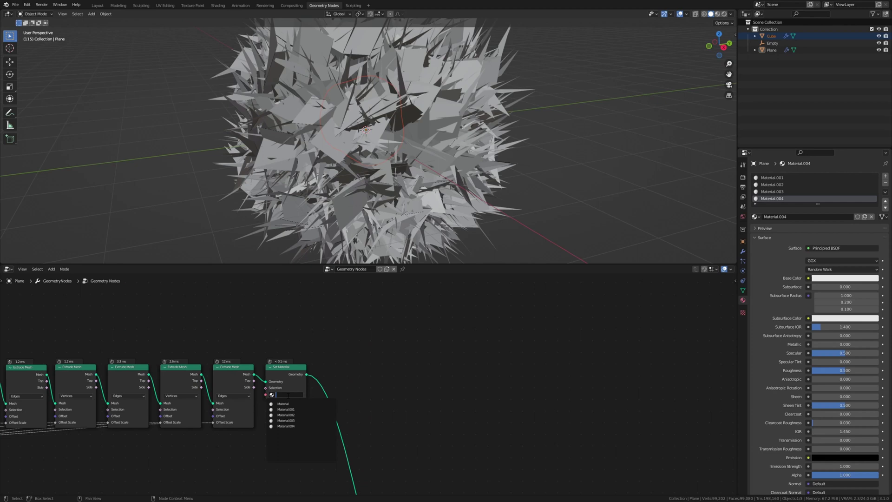
- Frame the whole node tree and maximize the node editor to work on the group inputs
{"action": "scroll", "coordinate": [297, 428], "scroll_direction": "down", "scroll_amount": 5}
{"action": "scroll", "coordinate": [326, 409], "scroll_direction": "up", "scroll_amount": 2}
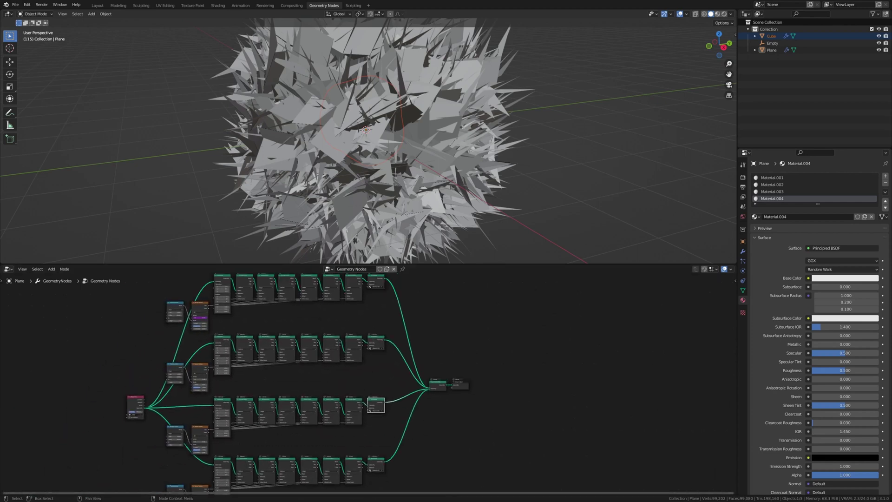
{"action": "scroll", "coordinate": [357, 393], "scroll_direction": "down", "scroll_amount": 1}
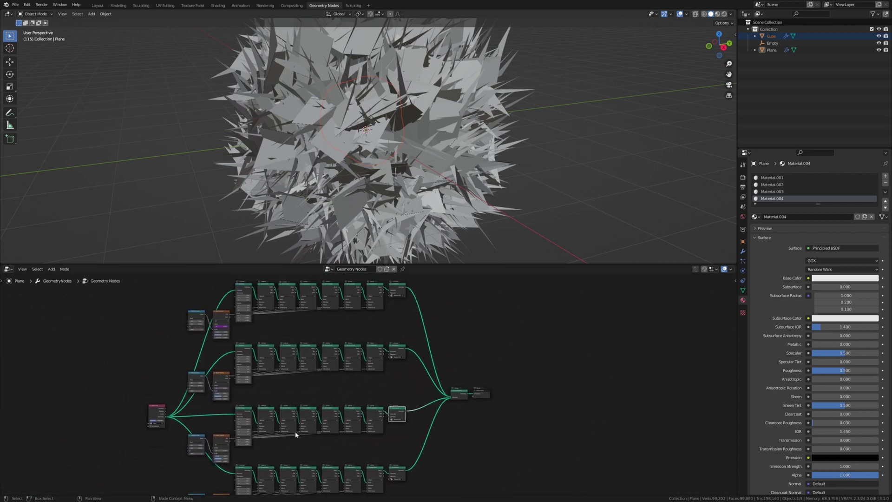
{"action": "scroll", "coordinate": [302, 395], "scroll_direction": "down", "scroll_amount": 2}
{"action": "middle_click_drag", "start_coordinate": [309, 360], "coordinate": [344, 386]}
{"action": "scroll", "coordinate": [551, 376], "scroll_direction": "up", "scroll_amount": 3}
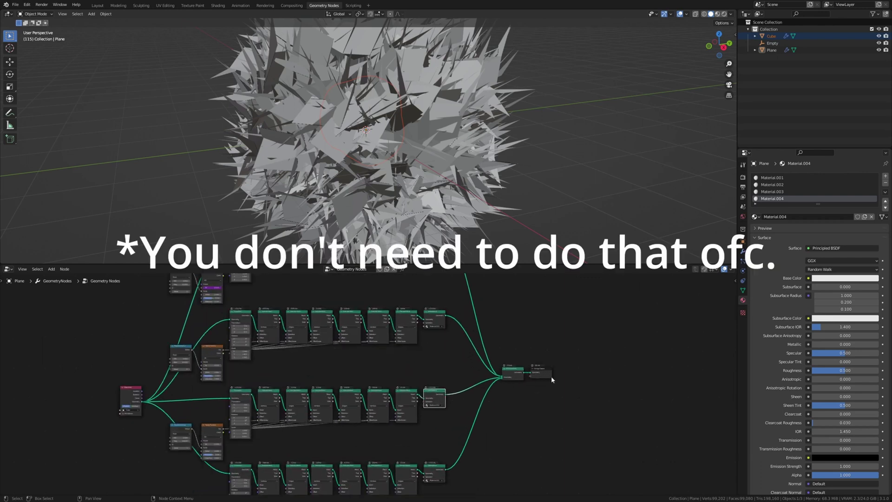
{"action": "scroll", "coordinate": [552, 379], "scroll_direction": "up", "scroll_amount": 3}
{"action": "scroll", "coordinate": [302, 361], "scroll_direction": "down", "scroll_amount": 4}
{"action": "middle_click_drag", "start_coordinate": [303, 360], "coordinate": [415, 358]}
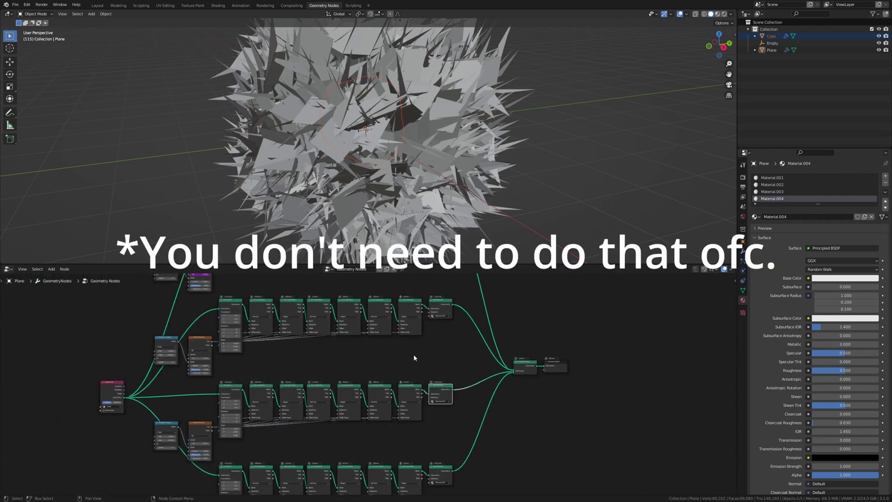
{"action": "scroll", "coordinate": [415, 358], "scroll_direction": "down", "scroll_amount": 2}
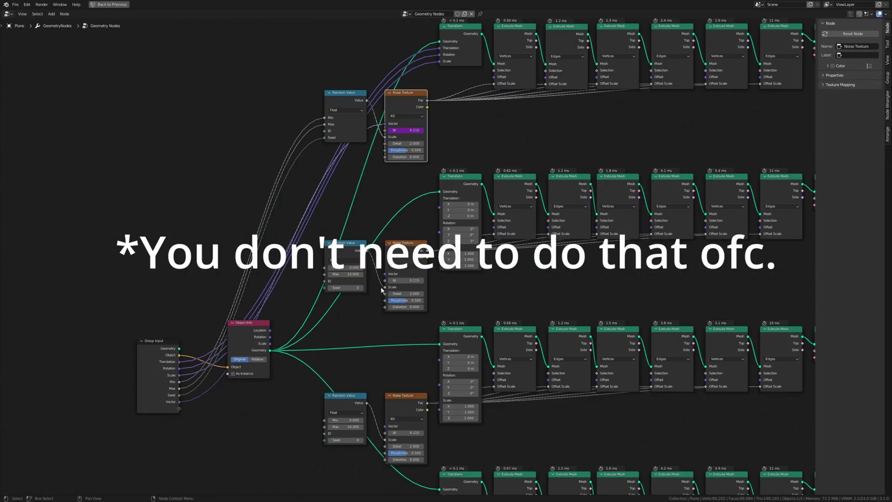
{"action": "left_click", "coordinate": [837, 63]}
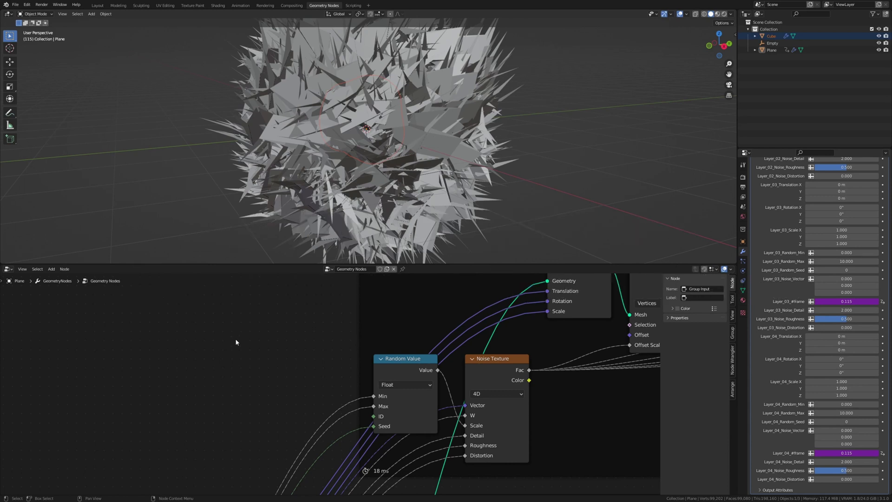
- Add a 4D Noise Texture node with its W value set to #frame/100
{"action": "middle_click_drag", "start_coordinate": [246, 349], "coordinate": [241, 320]}
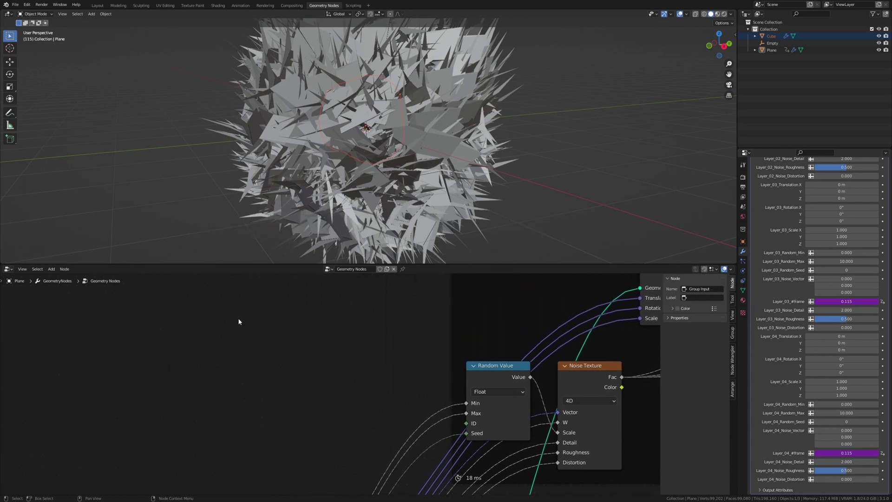
{"action": "key", "text": "shift+a"}
{"action": "left_click", "coordinate": [238, 316]}
{"action": "type", "text": "noi"}
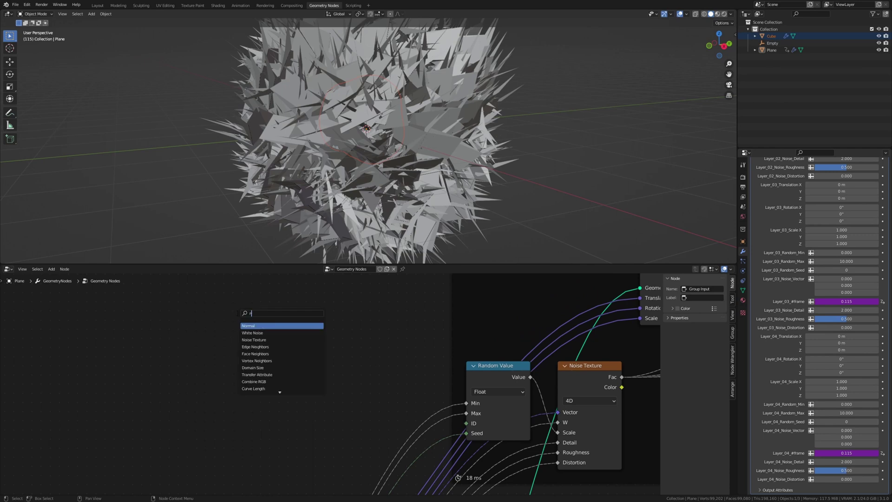
{"action": "left_click", "coordinate": [255, 332]}
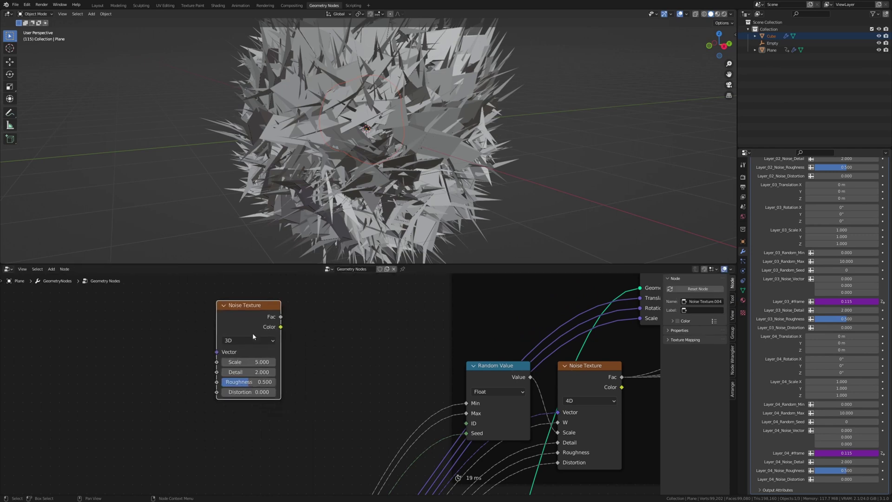
{"action": "left_click", "coordinate": [248, 359]}
{"action": "left_click", "coordinate": [248, 340]}
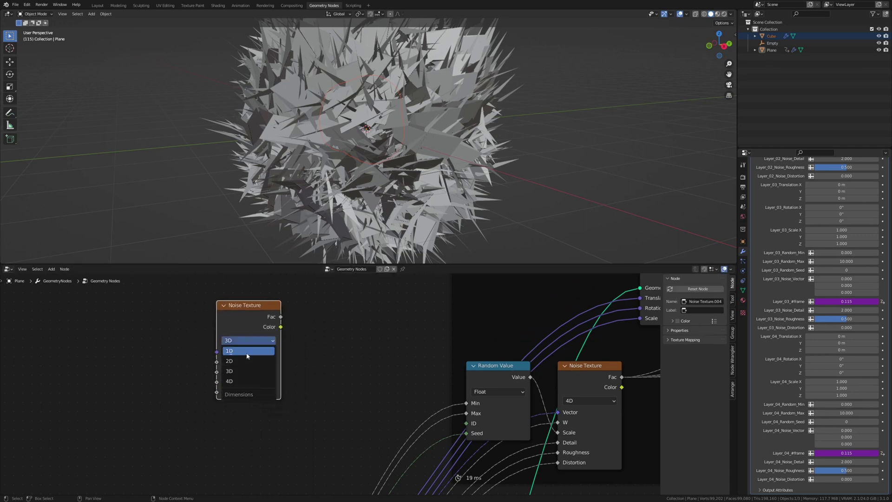
{"action": "left_click", "coordinate": [248, 382]}
{"action": "left_click", "coordinate": [251, 362]}
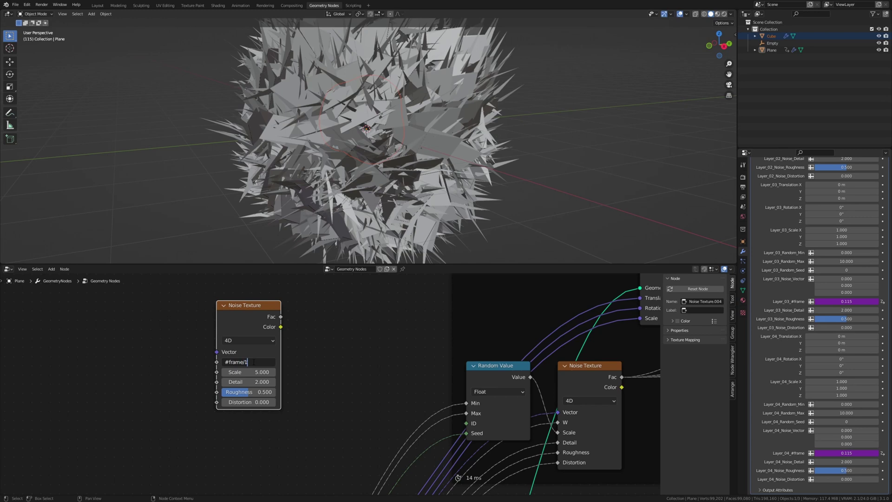
{"action": "type", "text": "#frame/100"}
{"action": "key", "text": "Return"}
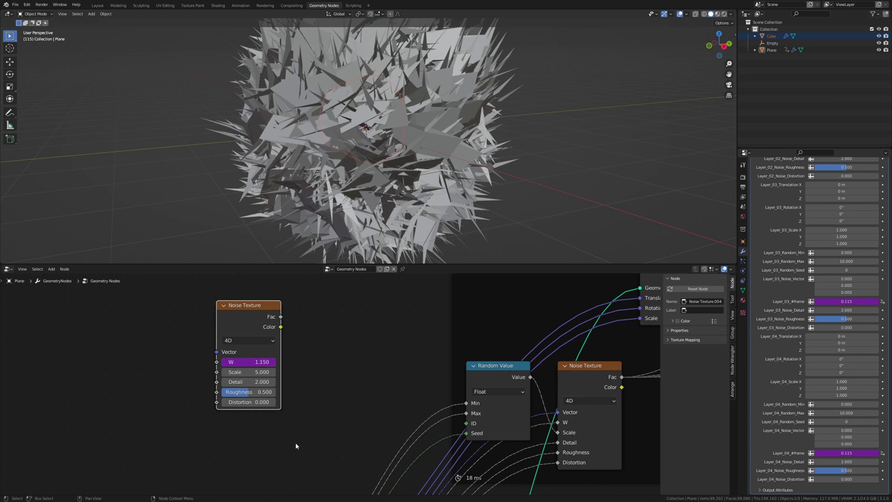
- Play the animation to watch W change, then duplicate the Noise Texture node
{"action": "middle_click_drag", "start_coordinate": [302, 378], "coordinate": [328, 356]}
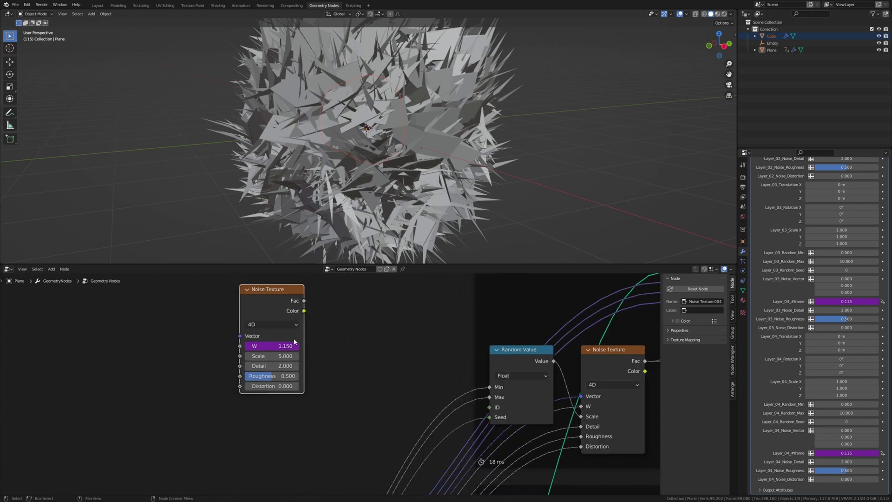
{"action": "key", "text": "space"}
{"action": "scroll", "coordinate": [298, 346], "scroll_direction": "up", "scroll_amount": 3}
{"action": "scroll", "coordinate": [266, 337], "scroll_direction": "up", "scroll_amount": 1}
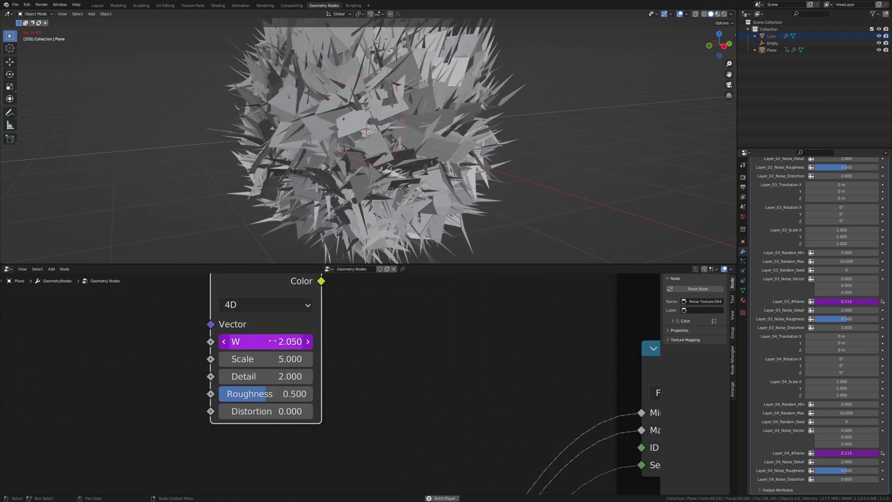
{"action": "key", "text": "space"}
{"action": "scroll", "coordinate": [267, 342], "scroll_direction": "down", "scroll_amount": 2}
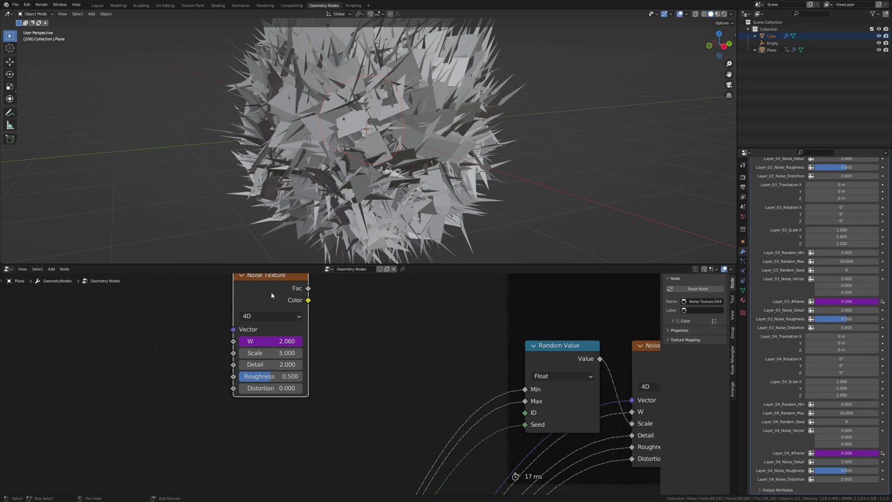
{"action": "key", "text": "shift+d"}
{"action": "scroll", "coordinate": [234, 385], "scroll_direction": "up", "scroll_amount": 2}
{"action": "scroll", "coordinate": [233, 386], "scroll_direction": "down", "scroll_amount": 1}
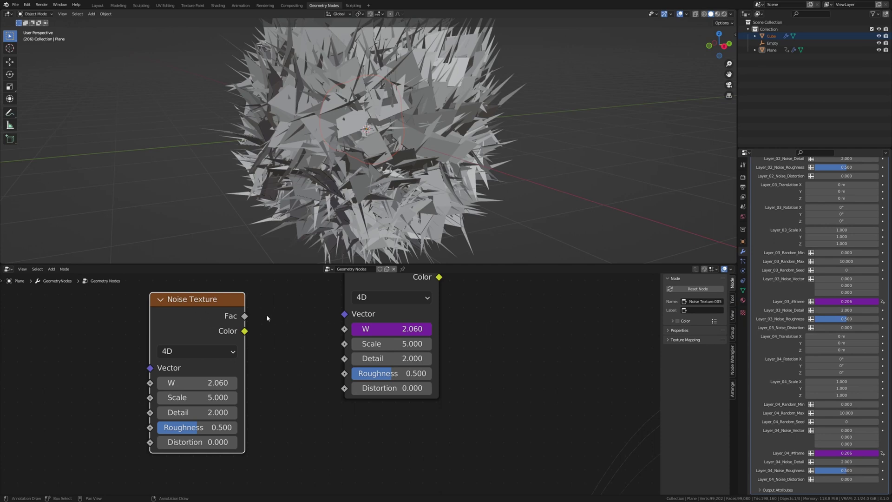
- Delete both Noise Texture nodes and frame the entire spike node tree
{"action": "left_click_drag", "start_coordinate": [77, 326], "coordinate": [488, 365]}
{"action": "key", "text": "x"}
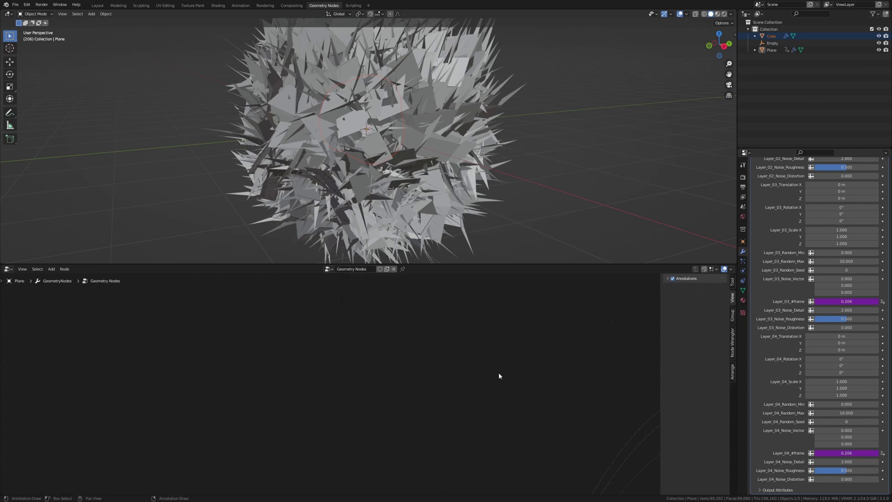
{"action": "middle_click_drag", "start_coordinate": [498, 375], "coordinate": [274, 343]}
{"action": "scroll", "coordinate": [275, 343], "scroll_direction": "down", "scroll_amount": 3}
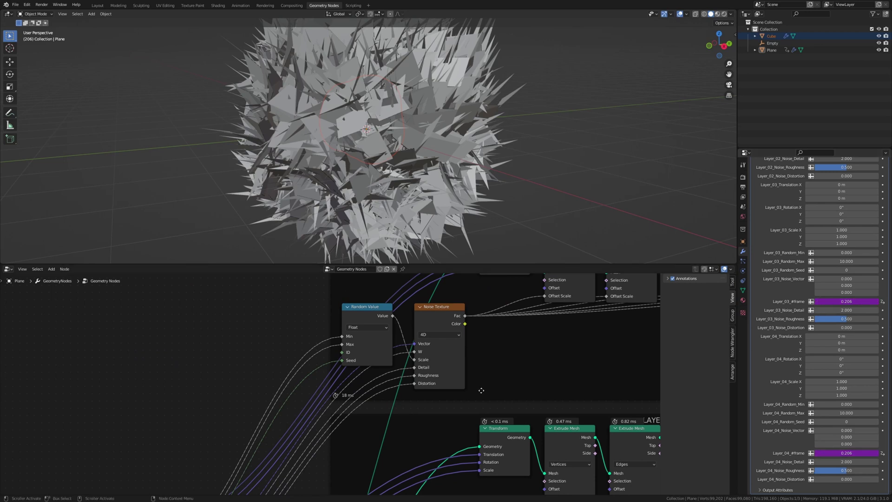
{"action": "middle_click_drag", "start_coordinate": [481, 390], "coordinate": [361, 346]}
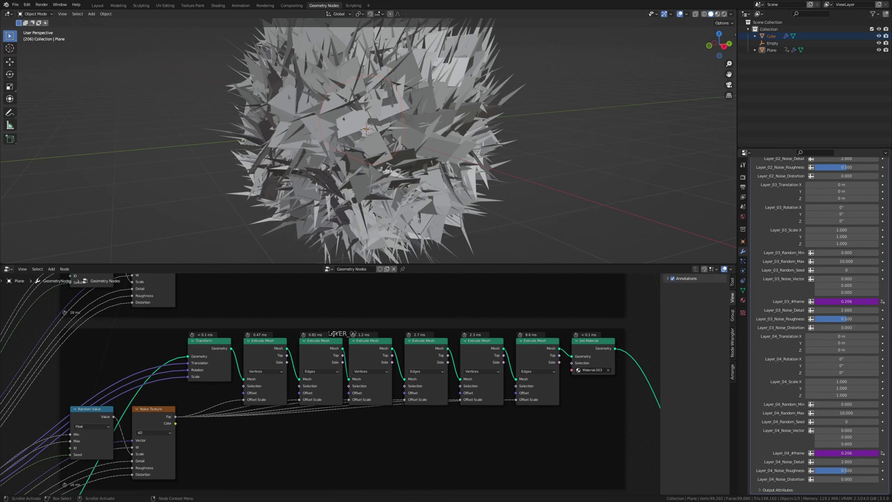
{"action": "middle_click_drag", "start_coordinate": [176, 426], "coordinate": [294, 399]}
{"action": "scroll", "coordinate": [301, 347], "scroll_direction": "up", "scroll_amount": 4}
{"action": "scroll", "coordinate": [344, 350], "scroll_direction": "down", "scroll_amount": 4}
{"action": "scroll", "coordinate": [419, 386], "scroll_direction": "up", "scroll_amount": 4}
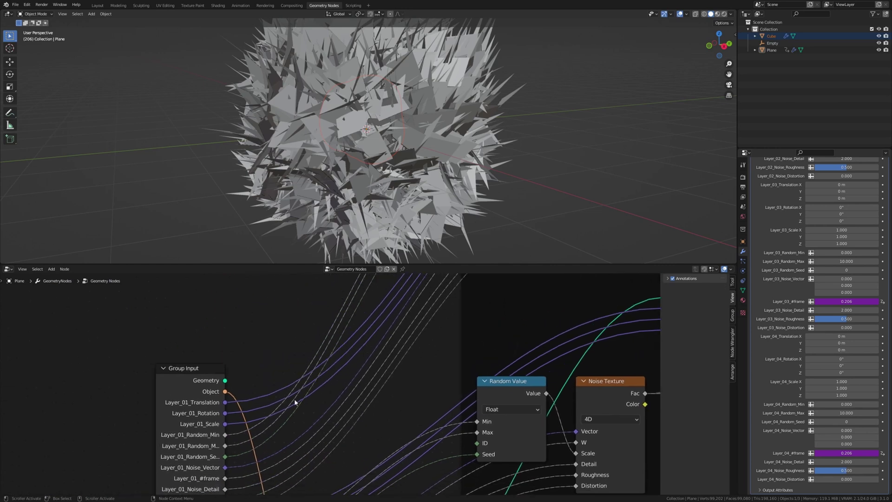
{"action": "key", "text": "Home"}
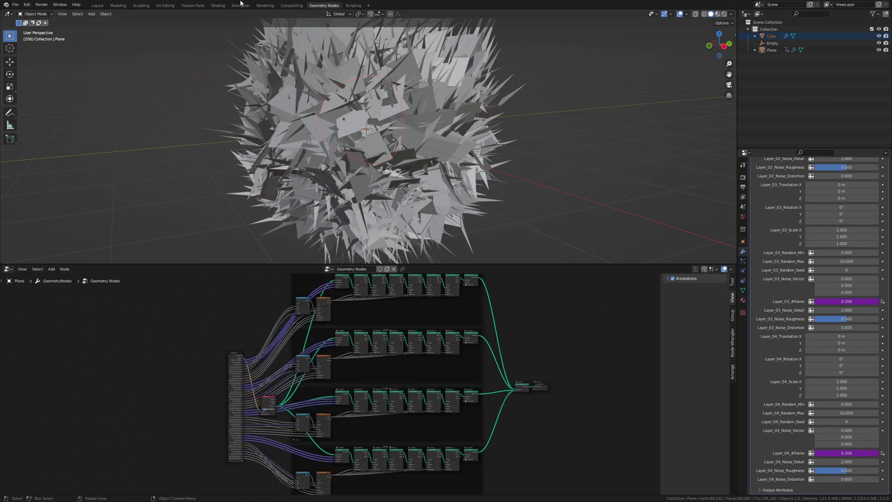
- In the Shading workspace, enable the Transparent film background
{"action": "left_click", "coordinate": [218, 5]}
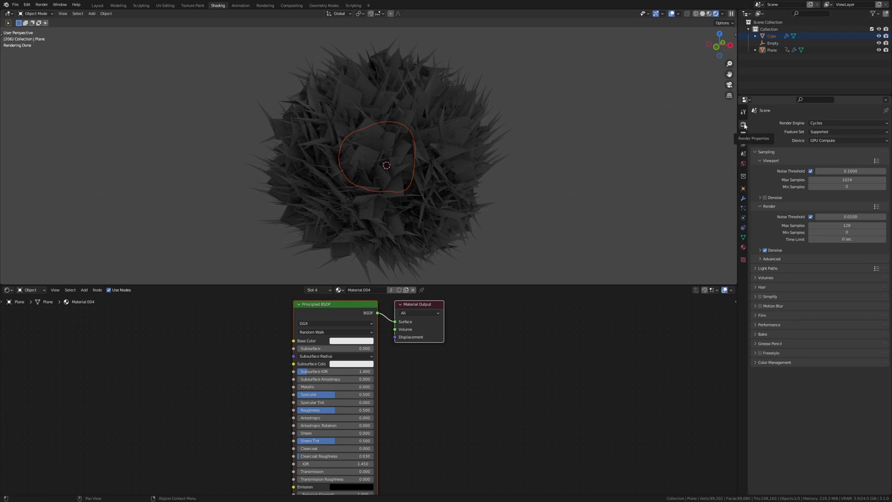
{"action": "left_click", "coordinate": [759, 316]}
{"action": "left_click", "coordinate": [765, 367]}
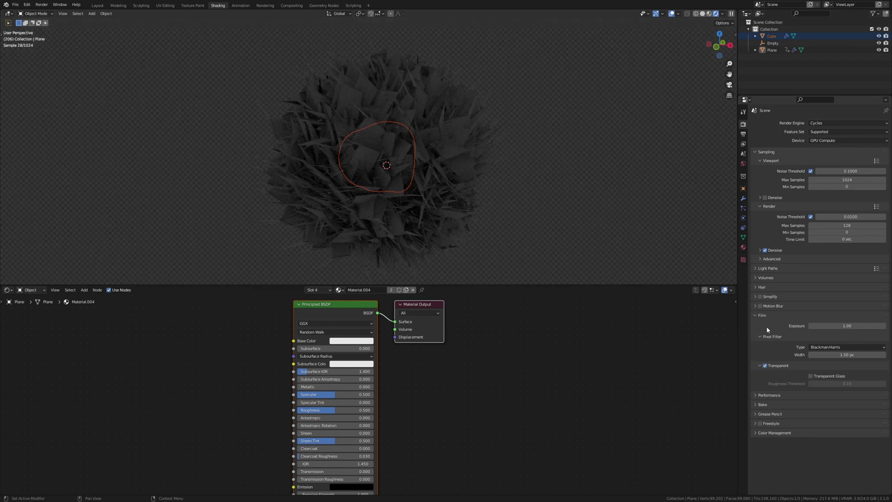
- Change the output file format from PNG to JPEG
{"action": "left_click", "coordinate": [744, 134]}
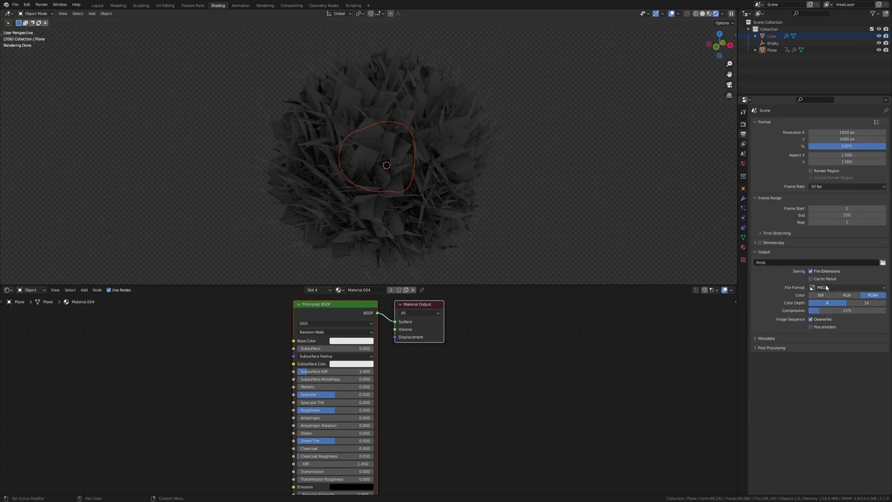
{"action": "left_click", "coordinate": [832, 288]}
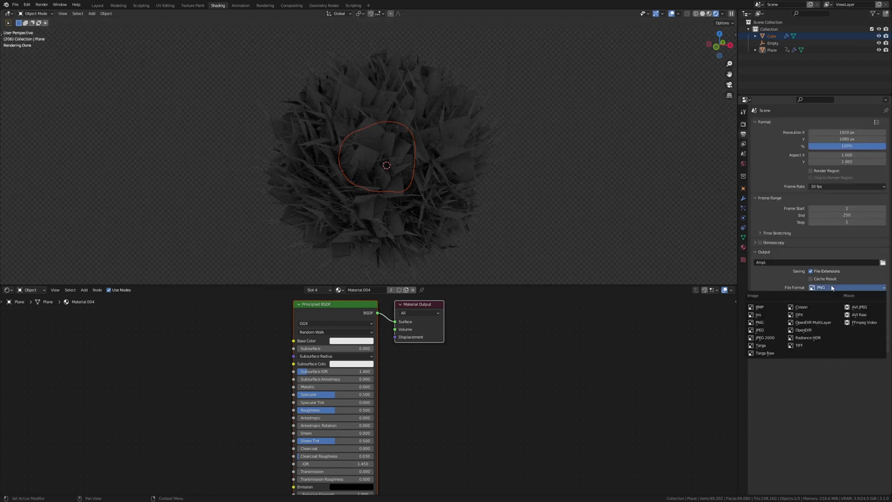
{"action": "left_click", "coordinate": [764, 332]}
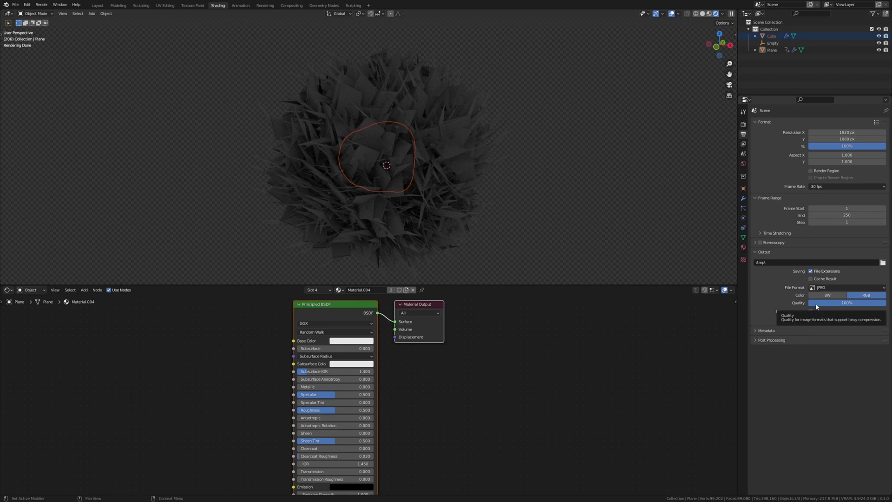
- Drive the world colour with a Sky Texture and set Air, Dust and Ozone to 1.545
{"action": "left_click", "coordinate": [743, 163]}
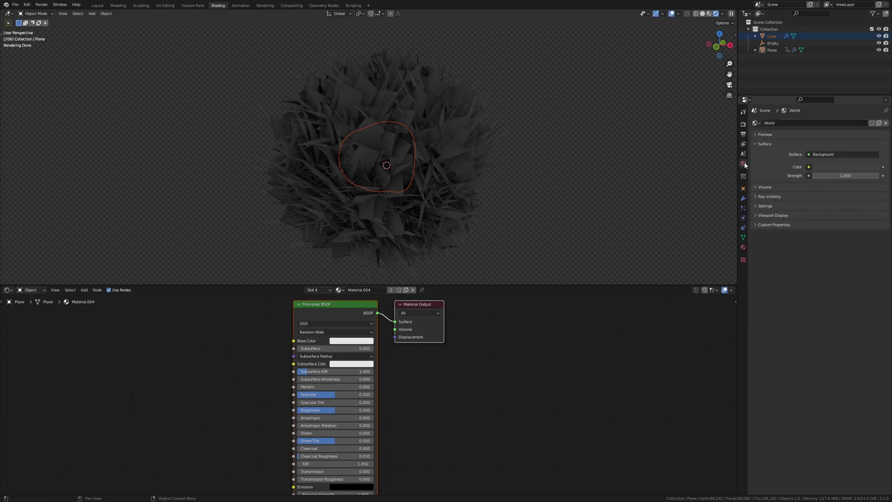
{"action": "left_click", "coordinate": [809, 167]}
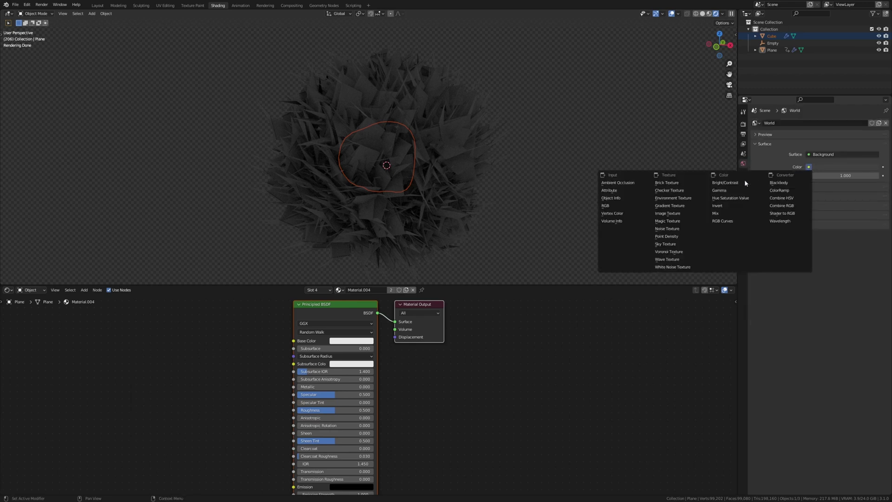
{"action": "left_click", "coordinate": [669, 244]}
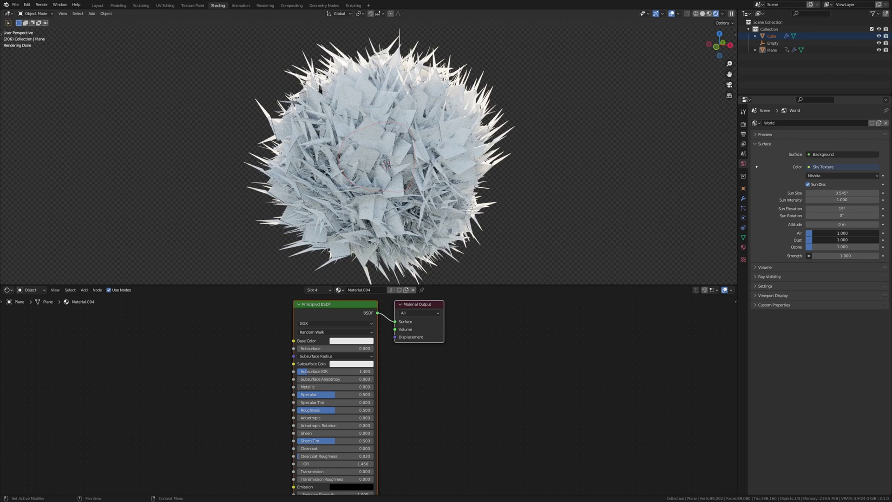
{"action": "left_click_drag", "start_coordinate": [822, 233], "coordinate": [823, 247]}
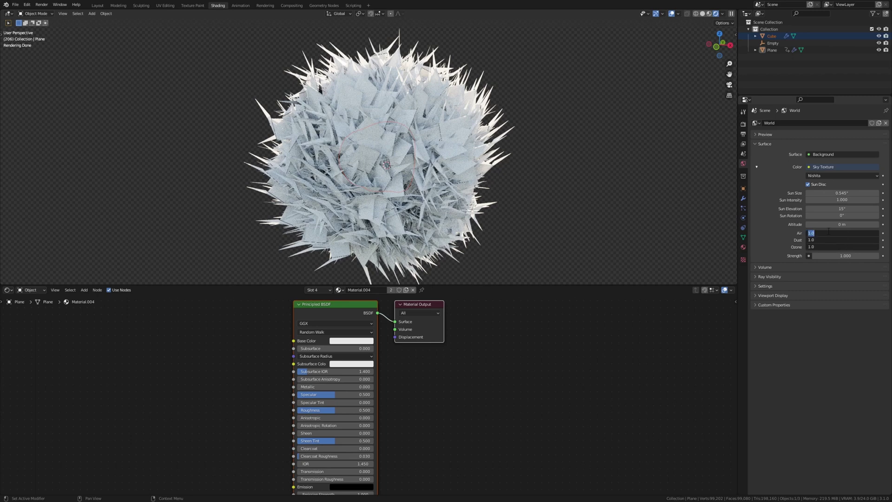
{"action": "type", "text": "1"}
{"action": "key", "text": "Return"}
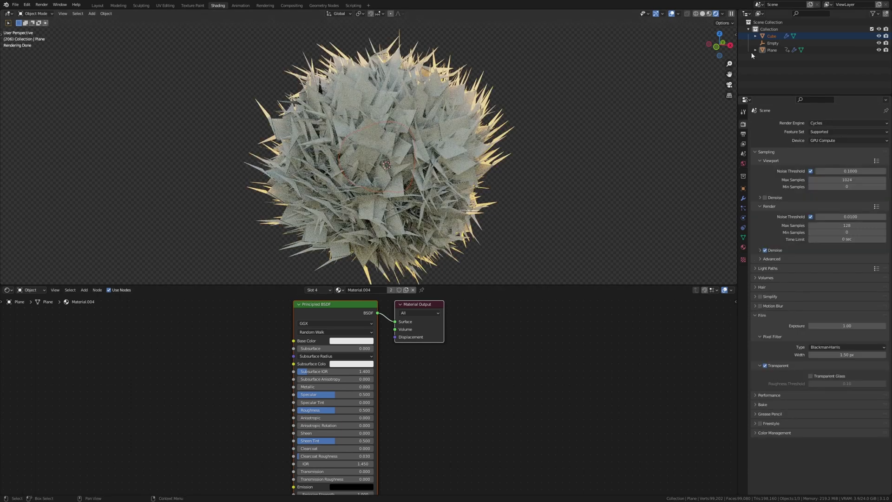
- Select the Plane and open its Material.001 slot in the material settings
{"action": "left_click", "coordinate": [770, 51]}
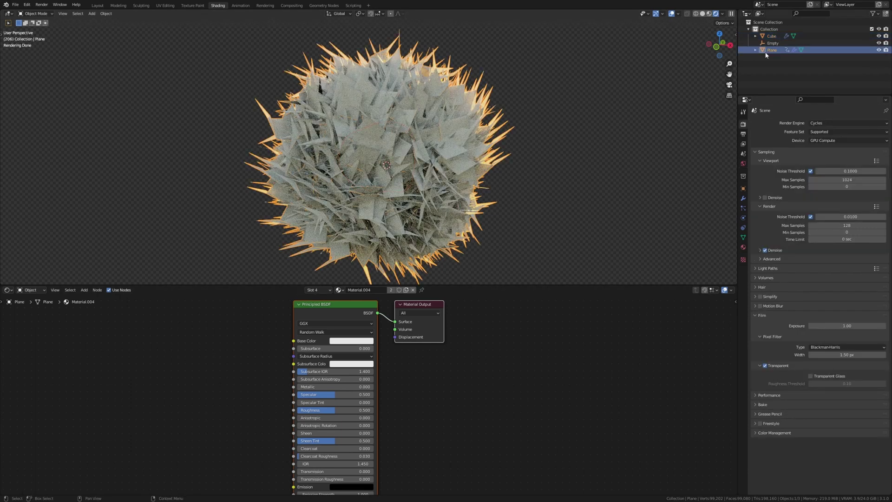
{"action": "scroll", "coordinate": [405, 307], "scroll_direction": "up", "scroll_amount": 3}
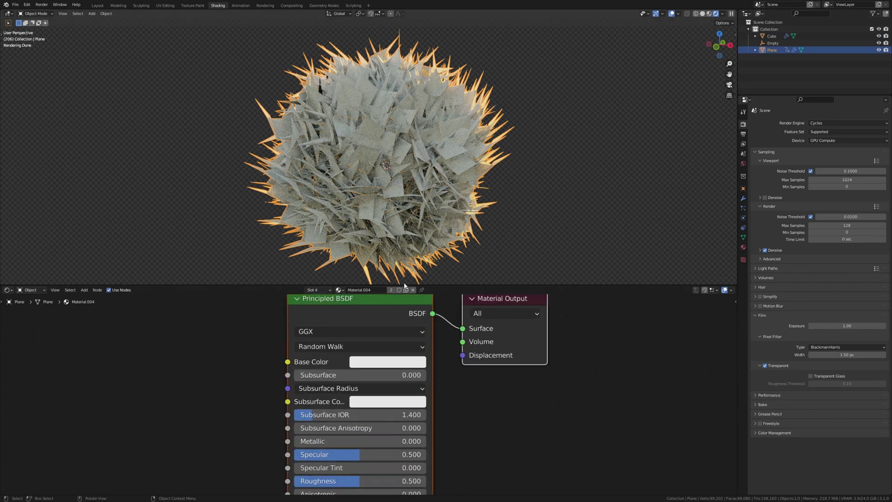
{"action": "left_click", "coordinate": [744, 247]}
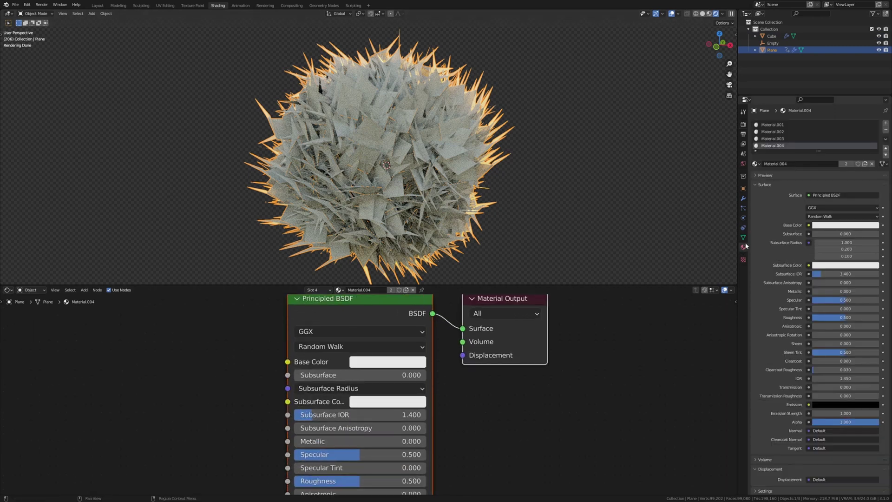
{"action": "left_click", "coordinate": [789, 125]}
{"action": "scroll", "coordinate": [368, 339], "scroll_direction": "down", "scroll_amount": 2}
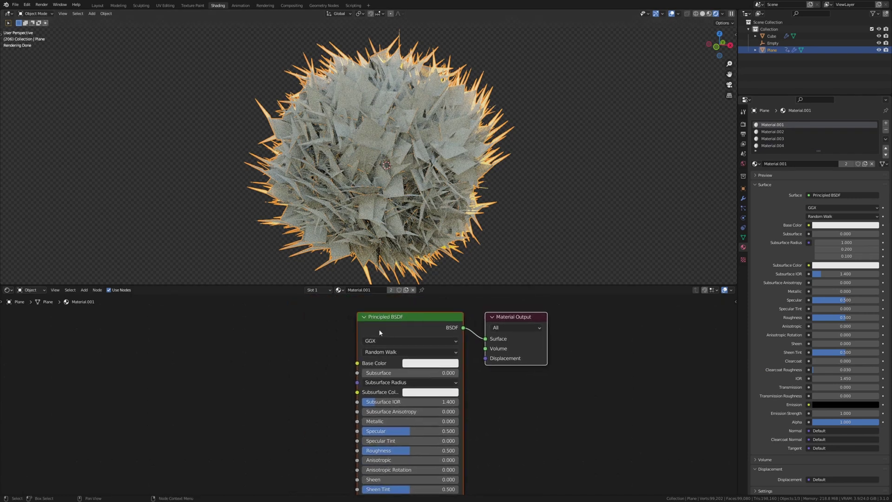
{"action": "scroll", "coordinate": [372, 325], "scroll_direction": "up", "scroll_amount": 2}
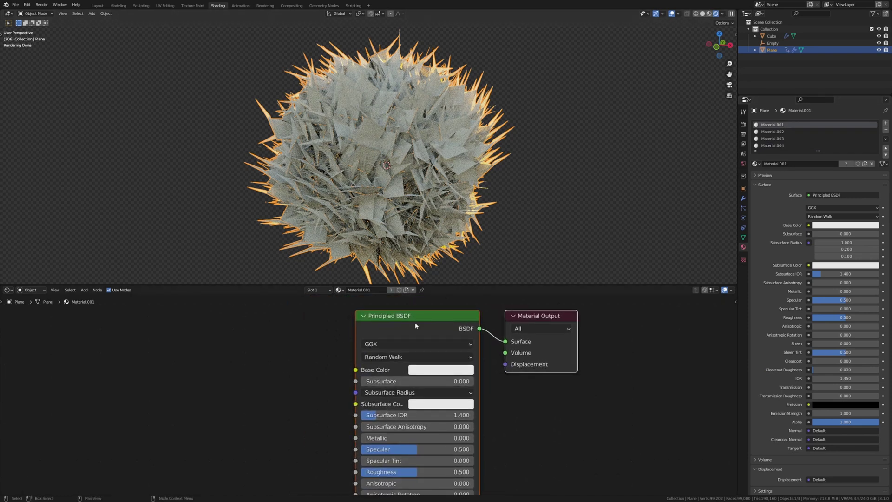
- Replace the Principled BSDF with a Glass BSDF connected to the Material Output Surface
{"action": "key", "text": "x"}
{"action": "key", "text": "shift+a"}
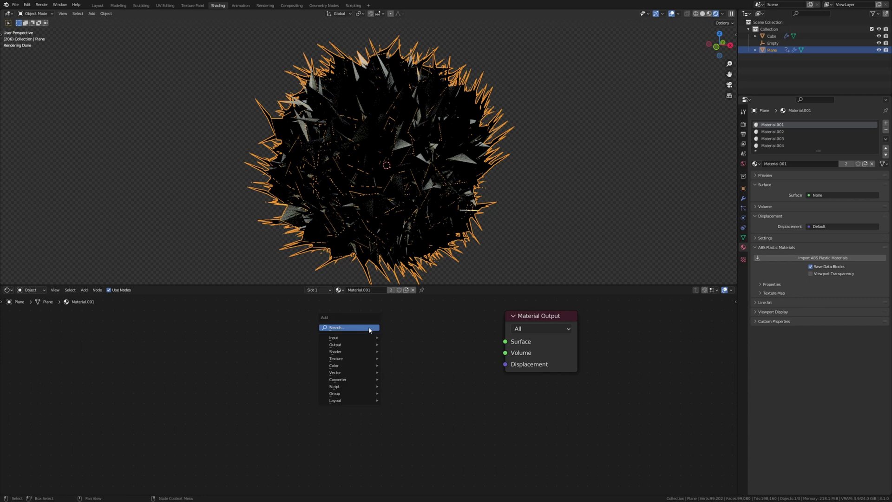
{"action": "left_click", "coordinate": [370, 329]}
{"action": "type", "text": "glass"}
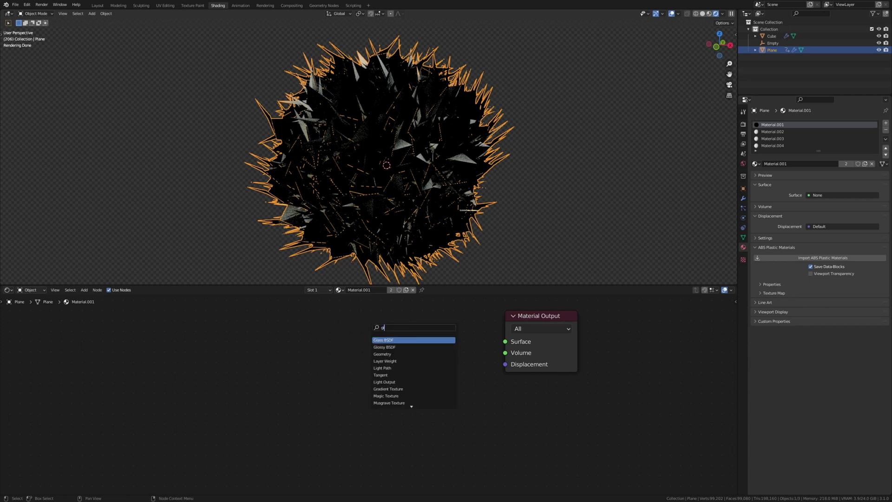
{"action": "key", "text": "Return"}
{"action": "left_click", "coordinate": [416, 321]}
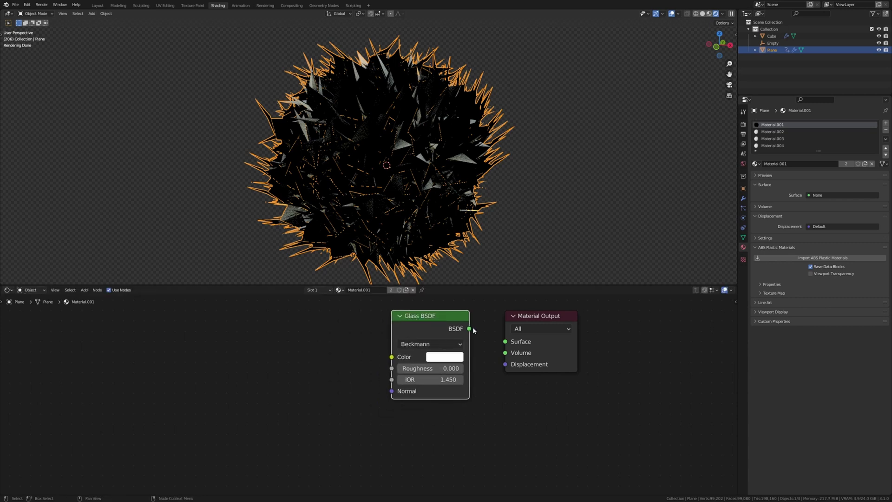
{"action": "left_click_drag", "start_coordinate": [470, 329], "coordinate": [507, 343]}
- Tint the glass colour light blue (H 0.593, S 0.896, V 1.000)
{"action": "scroll", "coordinate": [414, 388], "scroll_direction": "up", "scroll_amount": 4}
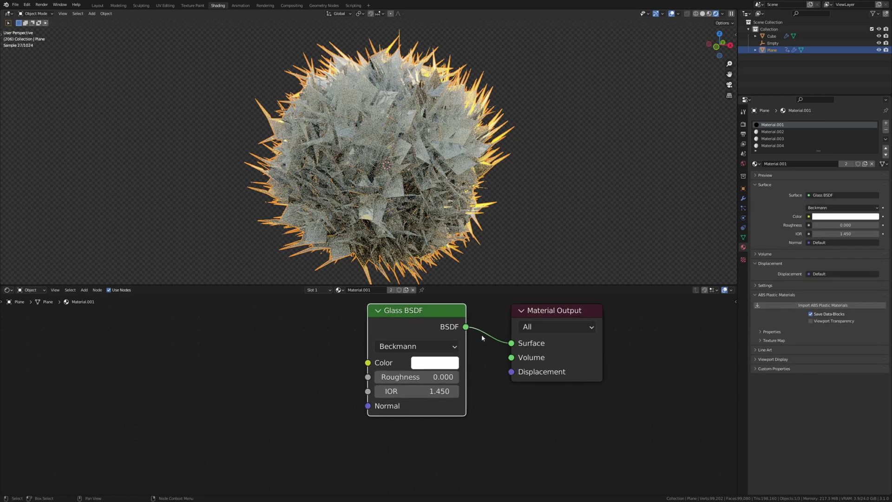
{"action": "left_click", "coordinate": [414, 393]}
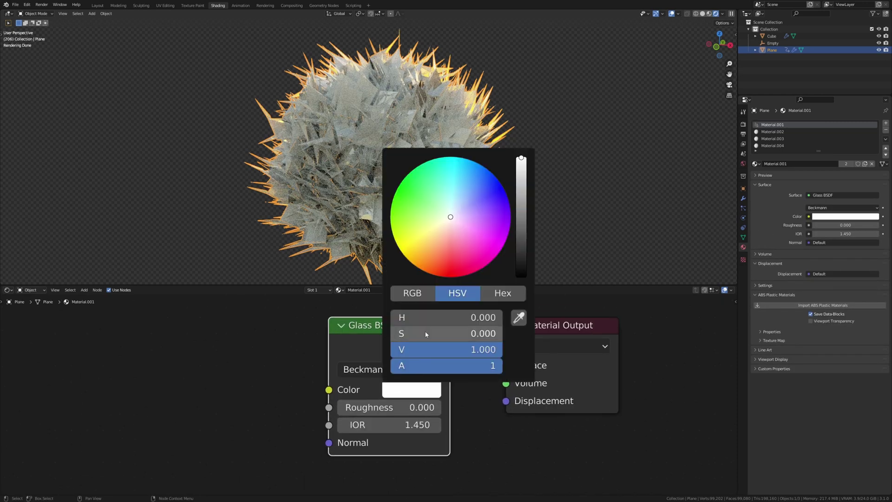
{"action": "left_click", "coordinate": [468, 184]}
{"action": "left_click_drag", "start_coordinate": [468, 184], "coordinate": [466, 182]}
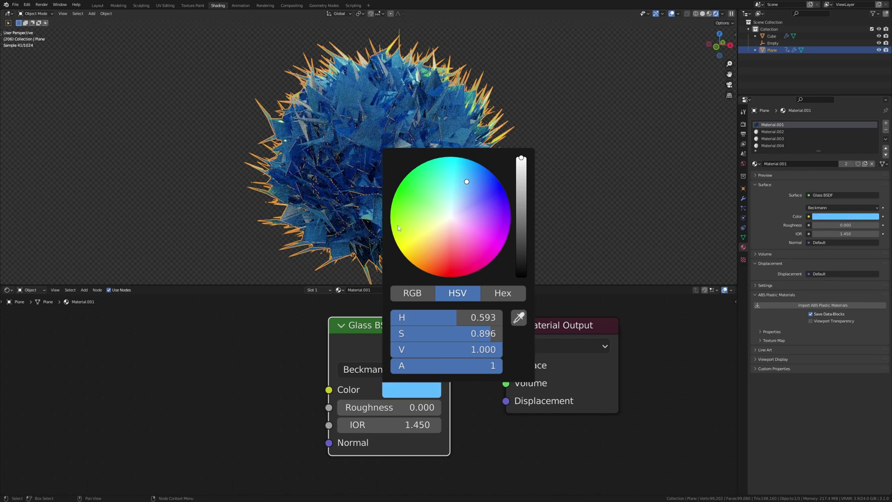
- Give Material.002 a Glass BSDF linked to Surface, tinted pinkish-red
{"action": "left_click", "coordinate": [773, 132]}
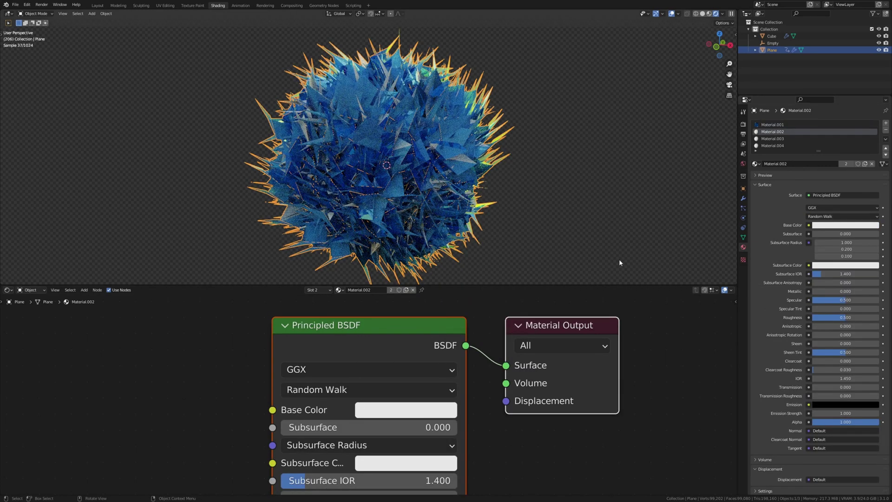
{"action": "left_click", "coordinate": [387, 341]}
{"action": "key", "text": "x"}
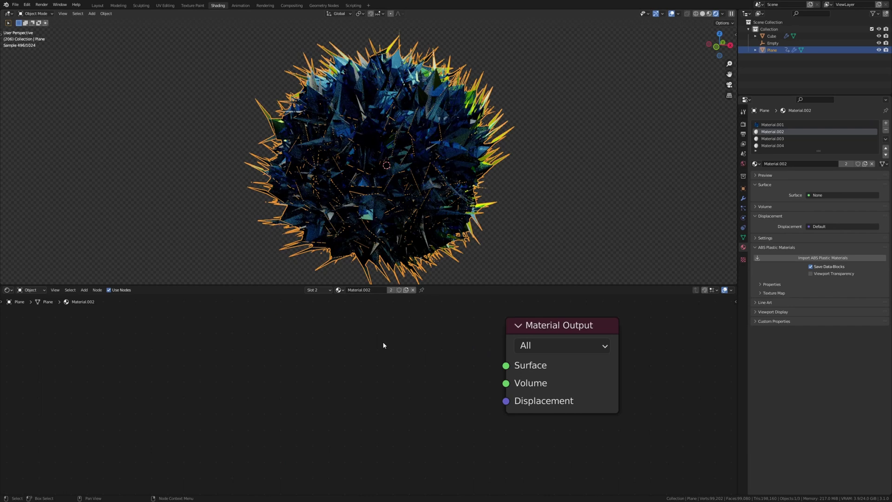
{"action": "key", "text": "shift+a"}
{"action": "type", "text": "glass"}
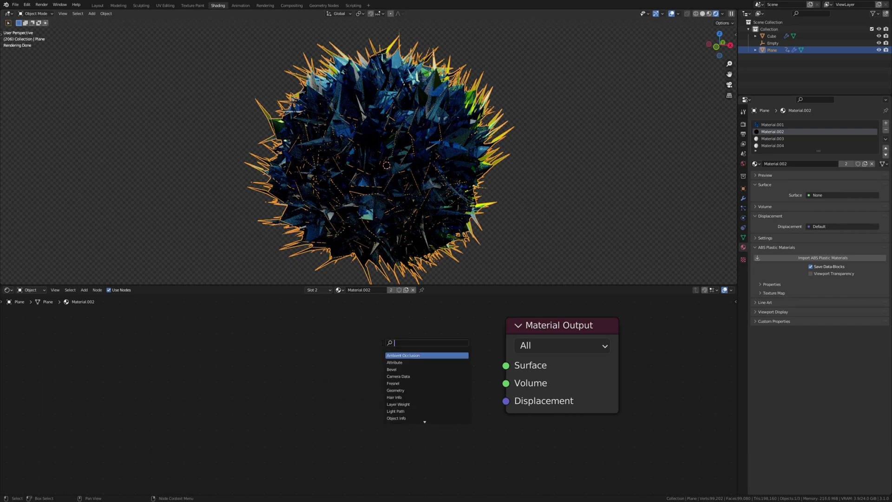
{"action": "key", "text": "Return"}
{"action": "left_click", "coordinate": [372, 326]}
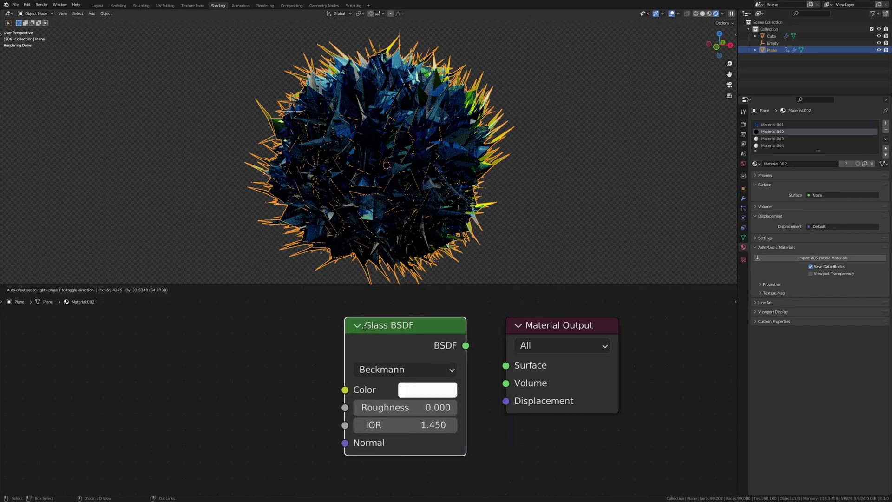
{"action": "left_click_drag", "start_coordinate": [465, 346], "coordinate": [506, 365]}
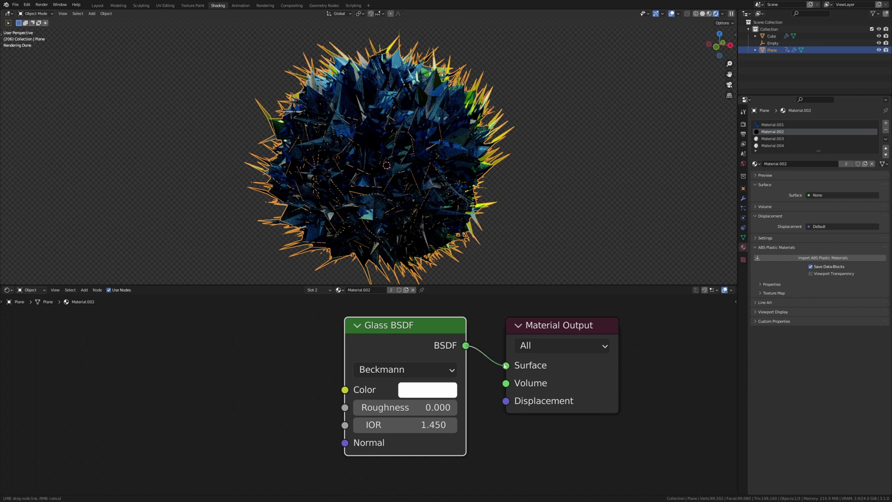
{"action": "left_click", "coordinate": [436, 390]}
{"action": "left_click_drag", "start_coordinate": [465, 233], "coordinate": [471, 250]}
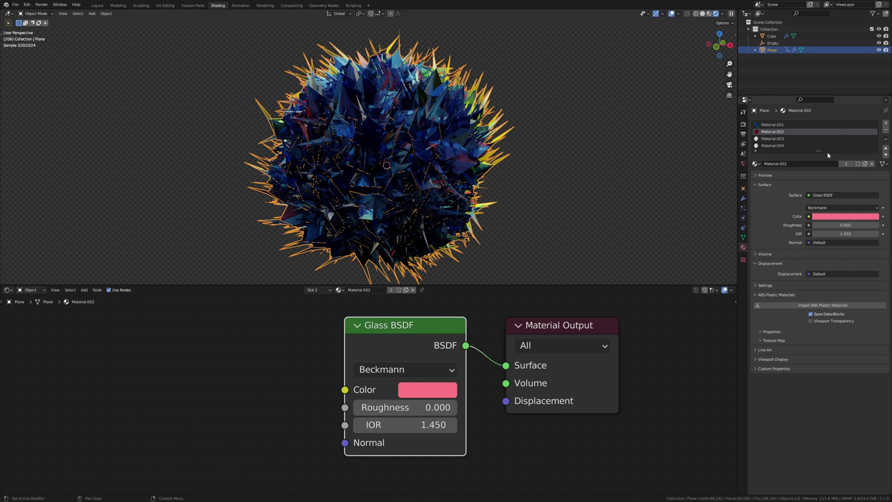
- Give Material.003 a Glass BSDF linked to Surface, tinted green
{"action": "left_click", "coordinate": [772, 139]}
{"action": "left_click", "coordinate": [376, 333]}
{"action": "key", "text": "x"}
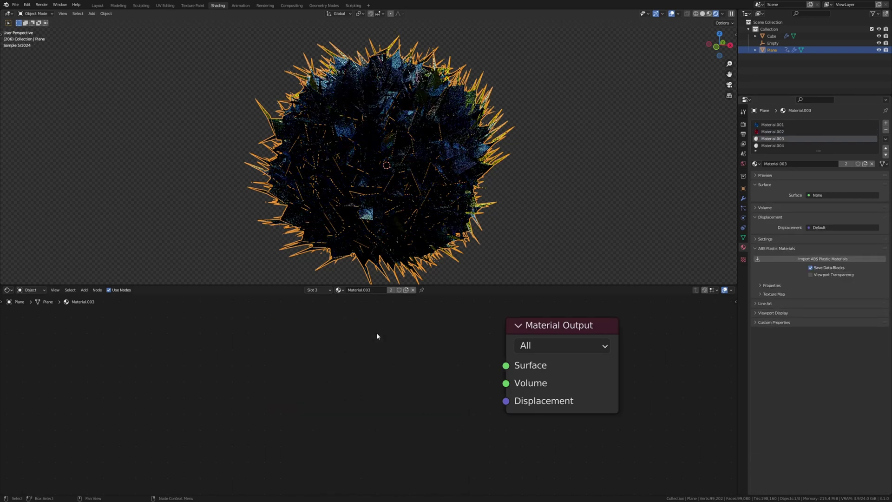
{"action": "key", "text": "shift+a"}
{"action": "type", "text": "g"}
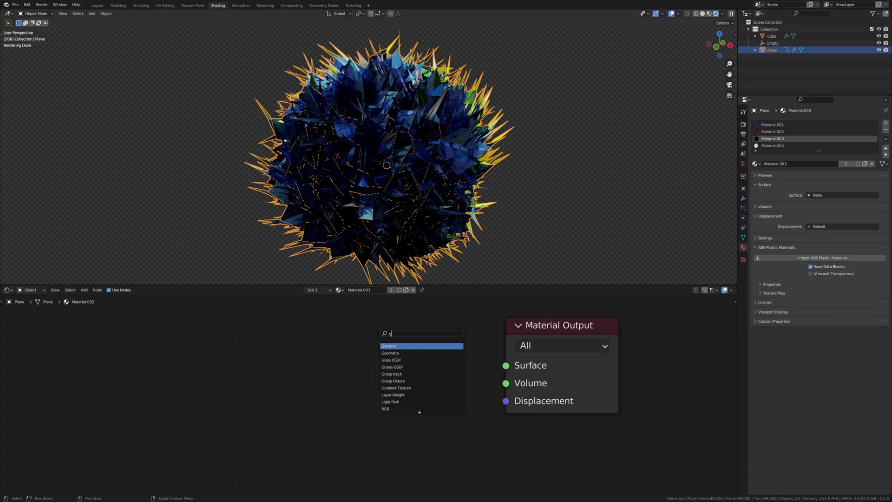
{"action": "type", "text": "lo"}
{"action": "key", "text": "BackSpace"}
{"action": "key", "text": "BackSpace"}
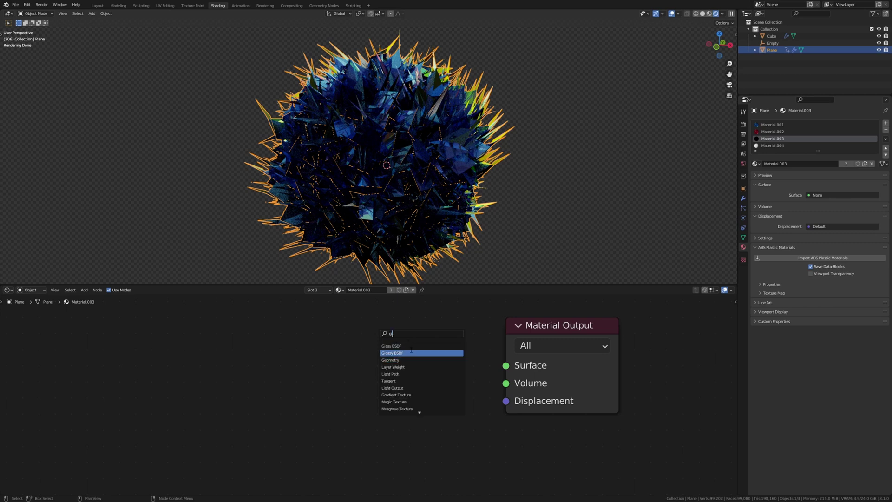
{"action": "left_click", "coordinate": [415, 346]}
{"action": "left_click", "coordinate": [390, 344]}
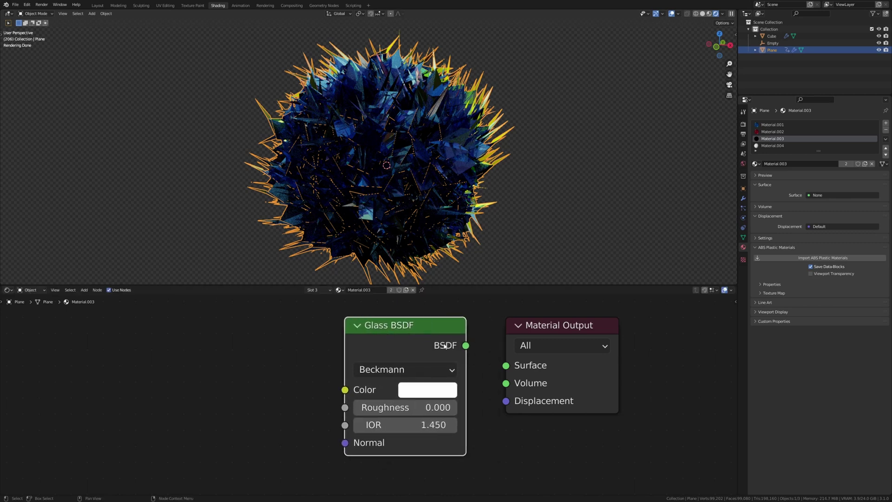
{"action": "left_click_drag", "start_coordinate": [465, 345], "coordinate": [505, 366]}
{"action": "left_click", "coordinate": [428, 390]}
{"action": "left_click_drag", "start_coordinate": [435, 184], "coordinate": [429, 180]}
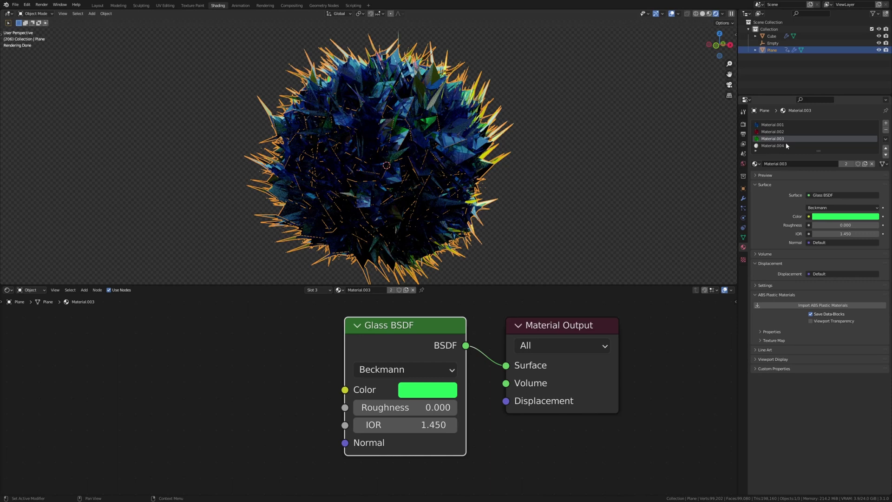
- Give Material.004 a Glass BSDF linked to Surface, tinted yellow (H 0.110, S 0.946, V 1.000)
{"action": "left_click", "coordinate": [774, 145]}
{"action": "key", "text": "Delete"}
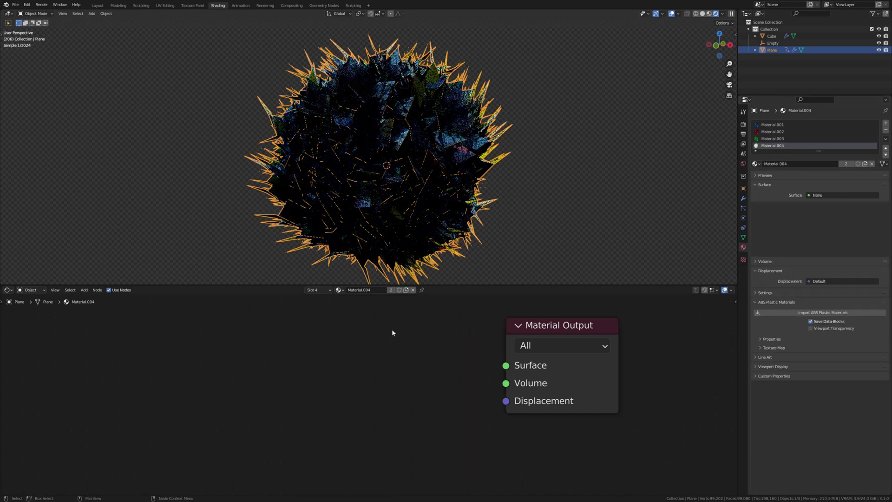
{"action": "key", "text": "shift+a"}
{"action": "left_click", "coordinate": [387, 330]}
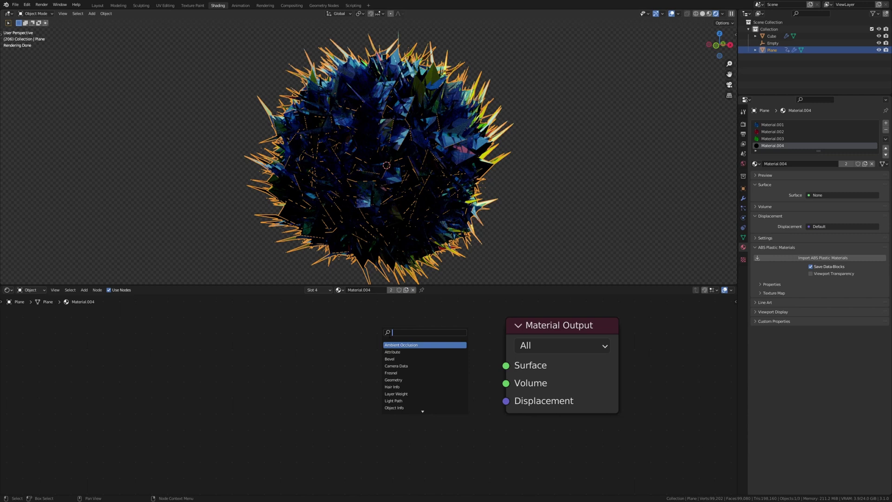
{"action": "type", "text": "g"}
{"action": "left_click", "coordinate": [395, 359]}
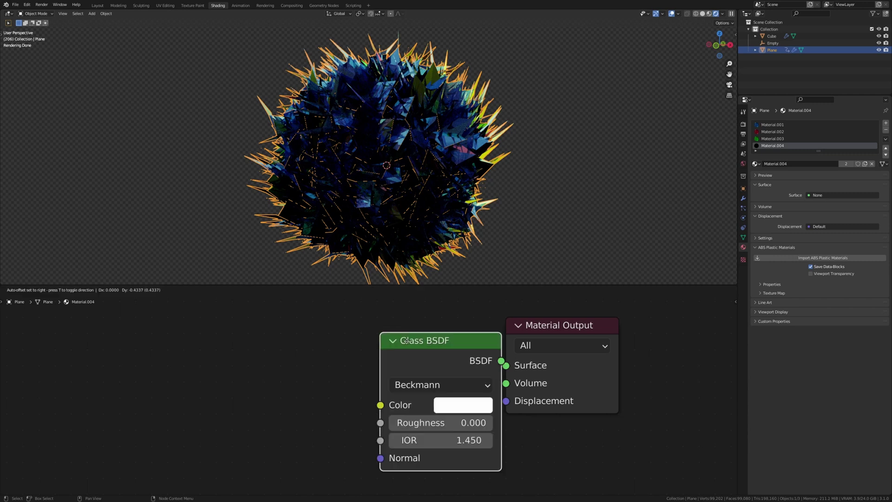
{"action": "left_click", "coordinate": [378, 330]}
{"action": "left_click_drag", "start_coordinate": [465, 346], "coordinate": [507, 366]}
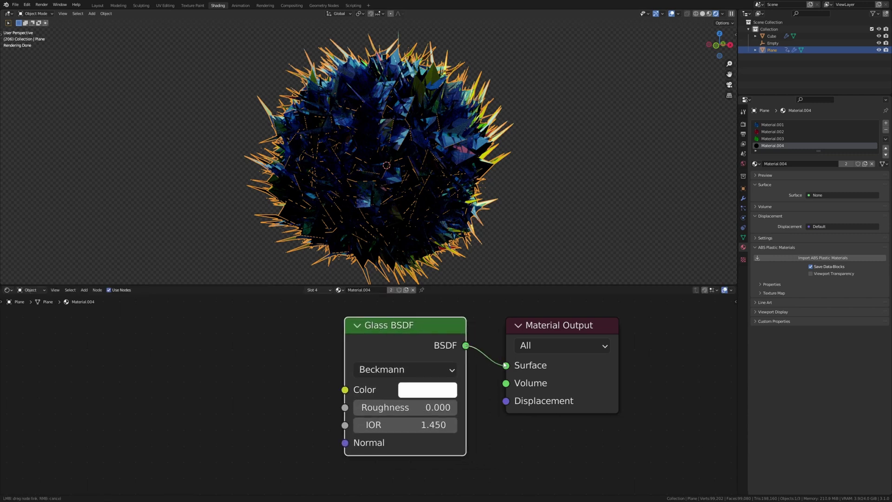
{"action": "left_click", "coordinate": [433, 389]}
{"action": "left_click_drag", "start_coordinate": [440, 203], "coordinate": [434, 248]}
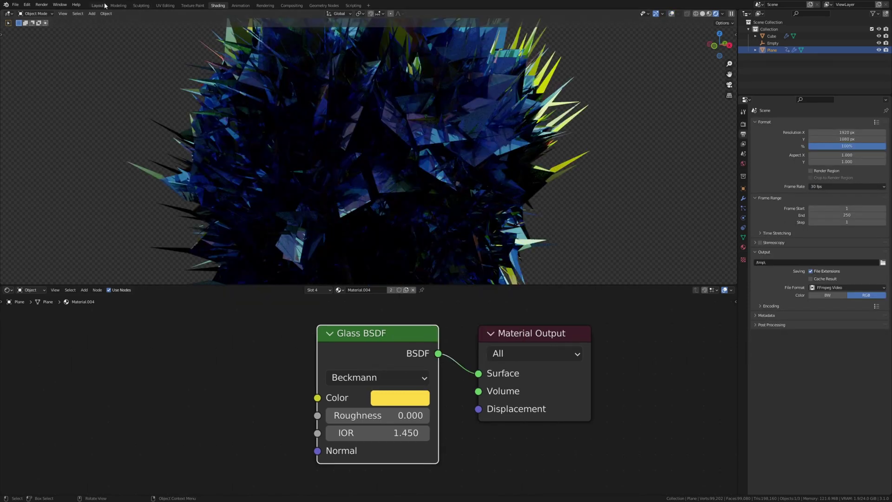
- Return to Layout and set an orthographic front view with the cluster on the left
{"action": "left_click", "coordinate": [98, 5]}
{"action": "middle_click_drag", "start_coordinate": [472, 170], "coordinate": [464, 178]}
{"action": "key", "text": "KP_1"}
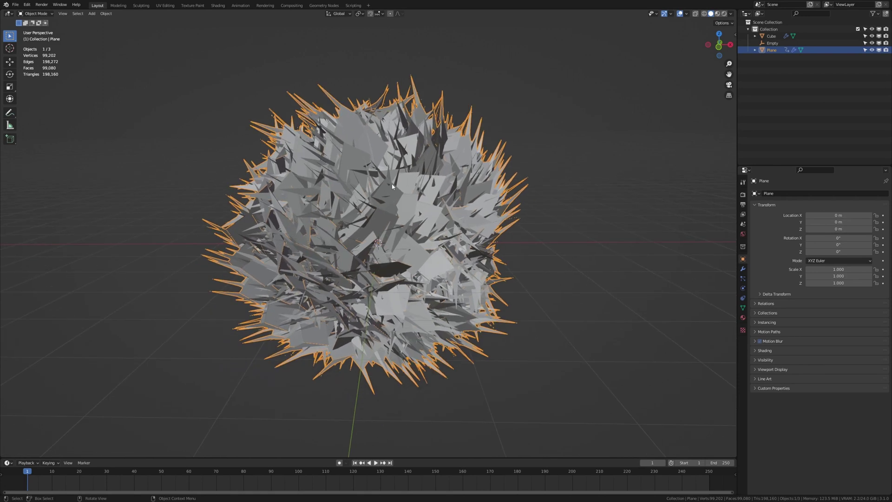
{"action": "key", "text": "KP_5"}
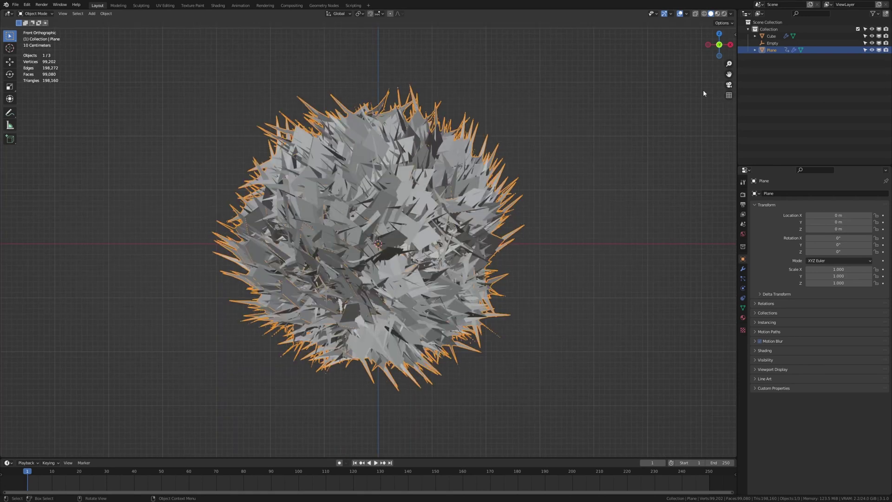
{"action": "middle_click_drag", "start_coordinate": [618, 132], "coordinate": [481, 144], "text": "shift"}
- Add a camera and align it to the current front view
{"action": "key", "text": "shift+a"}
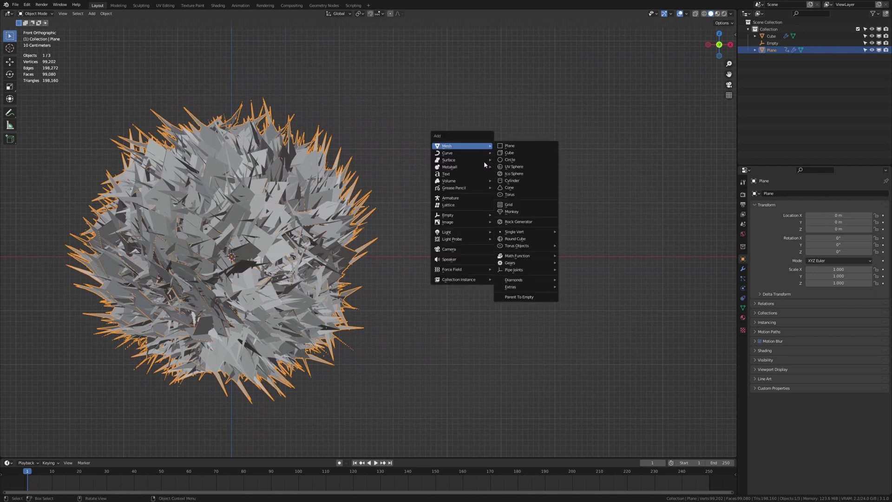
{"action": "left_click", "coordinate": [476, 250]}
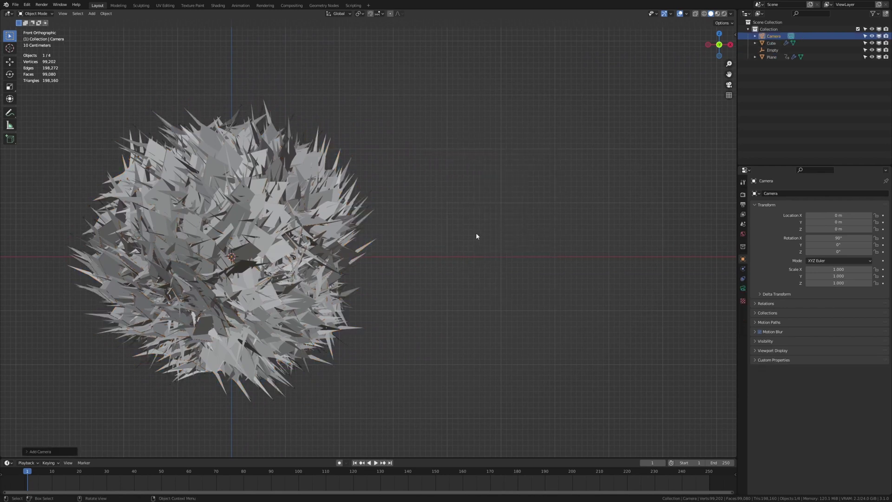
{"action": "key", "text": "ctrl+alt+KP_0"}
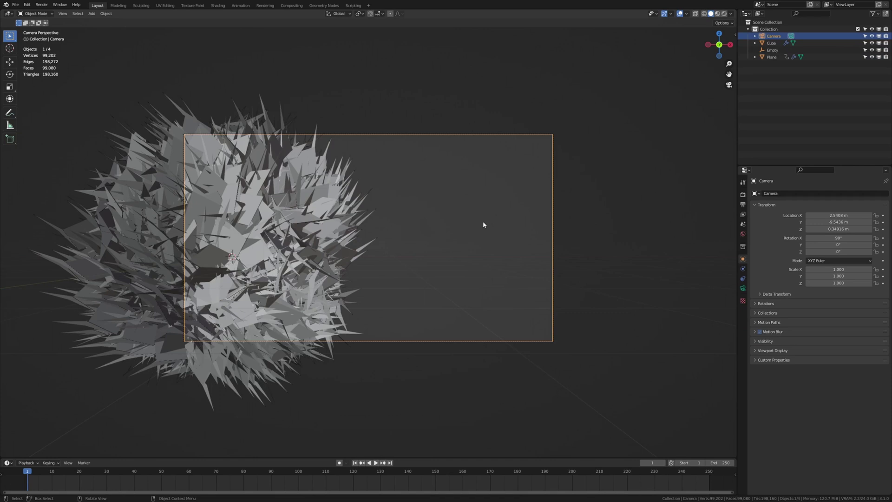
- Pull the camera back along its local Z axis to about X 1.92, Y -6.34, Z 0.28
{"action": "key", "text": "g"}
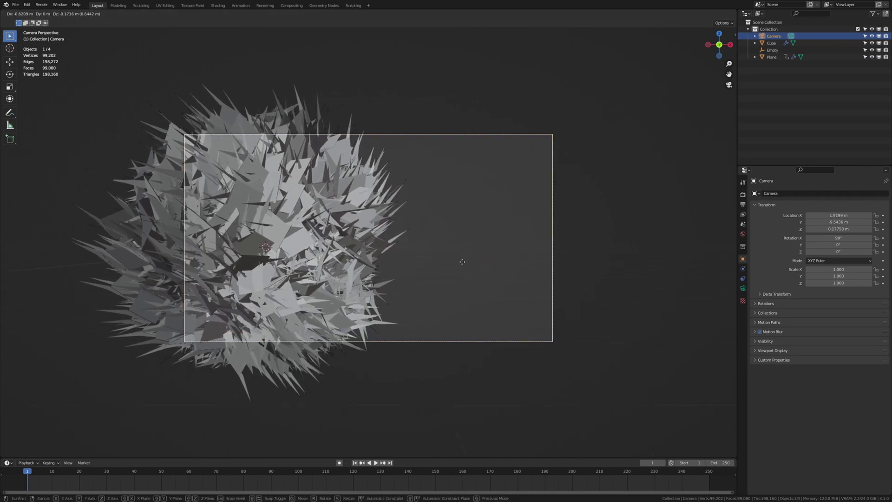
{"action": "left_click", "coordinate": [462, 262]}
{"action": "key", "text": "g"}
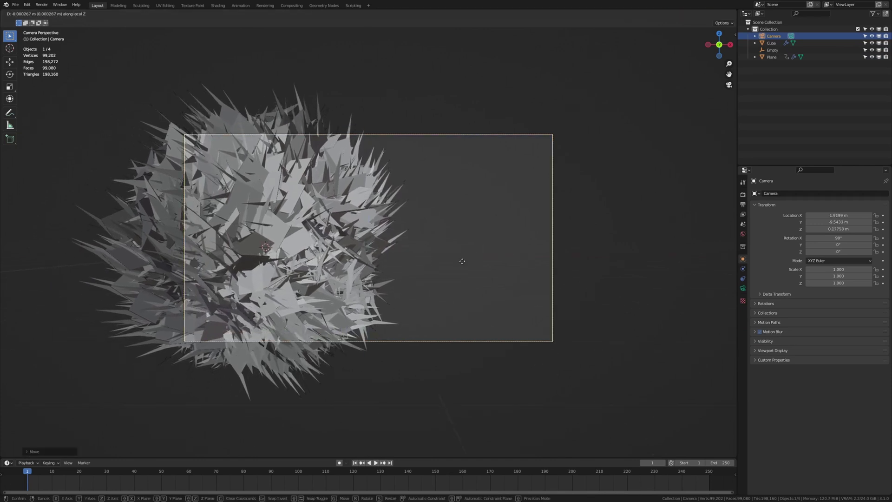
{"action": "key", "text": "z"}
{"action": "key", "text": "z"}
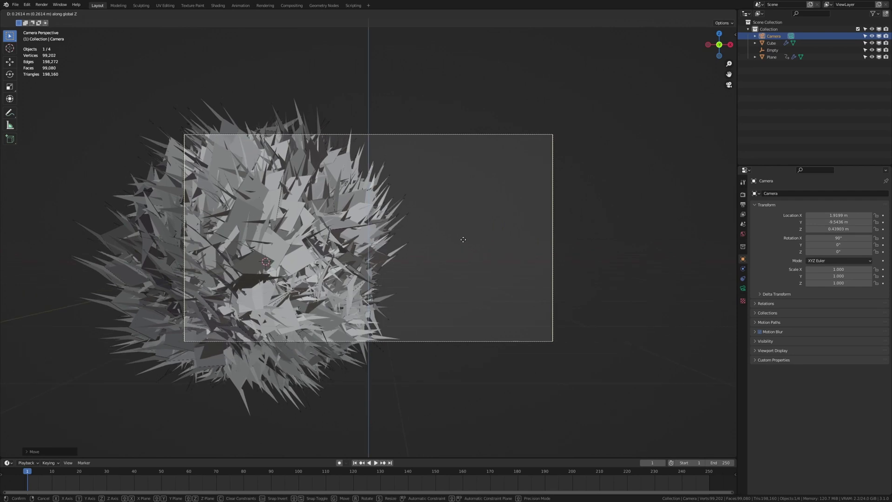
{"action": "left_click", "coordinate": [464, 189]}
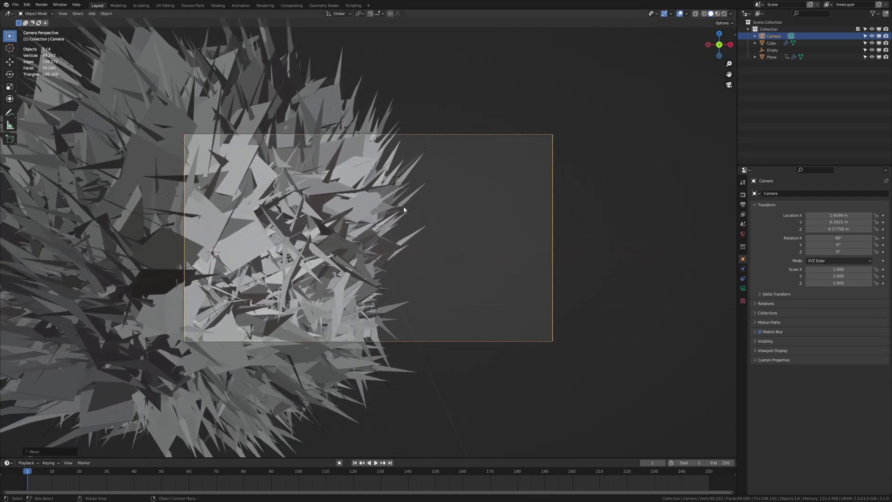
- Duplicate the Cube and place Cube.001 to the right of the spiky cluster
{"action": "left_click", "coordinate": [772, 43]}
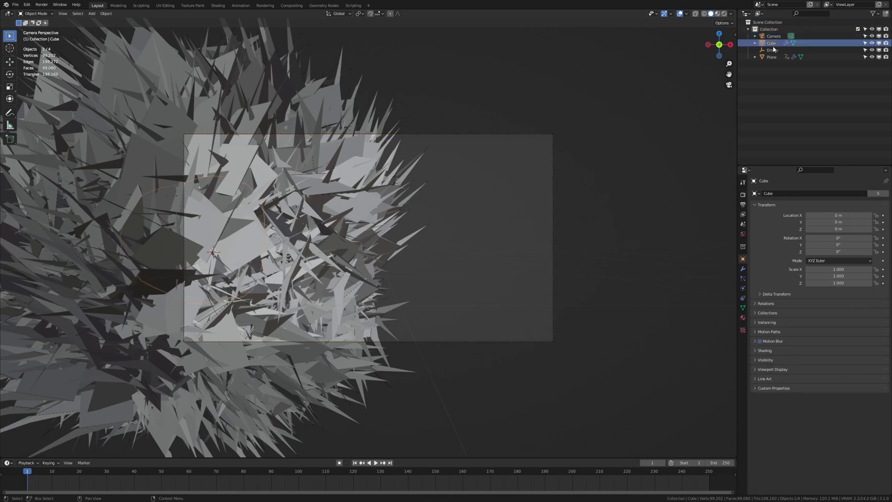
{"action": "key", "text": "shift+d"}
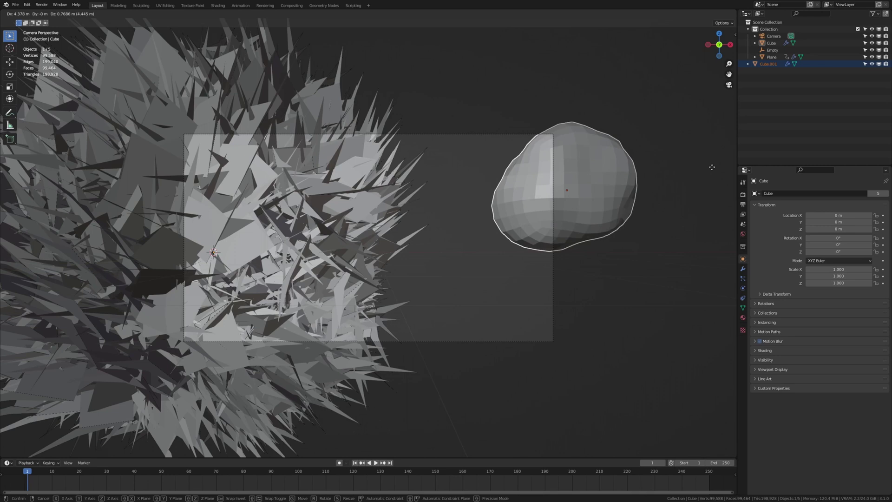
{"action": "left_click", "coordinate": [685, 198]}
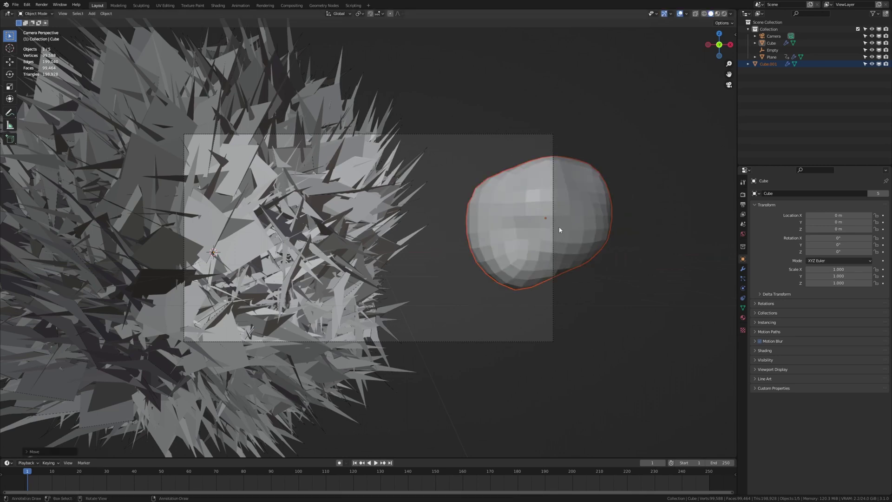
{"action": "left_click", "coordinate": [593, 217]}
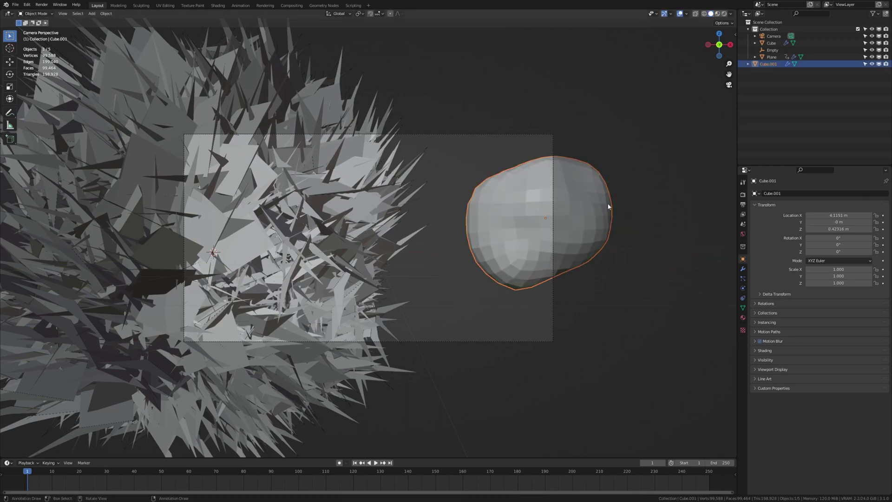
- Duplicate the Plane as Plane.001, leaving the copy at its original position
{"action": "left_click", "coordinate": [772, 57]}
{"action": "key", "text": "shift+d"}
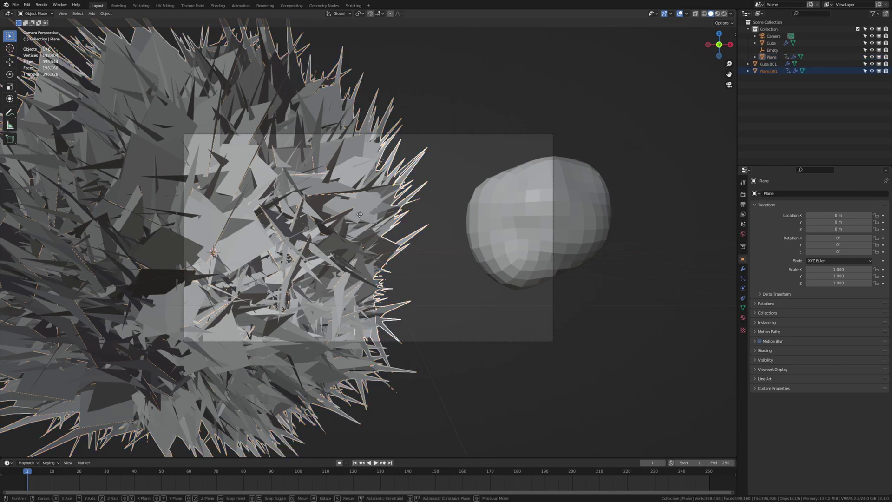
{"action": "right_click", "coordinate": [422, 201]}
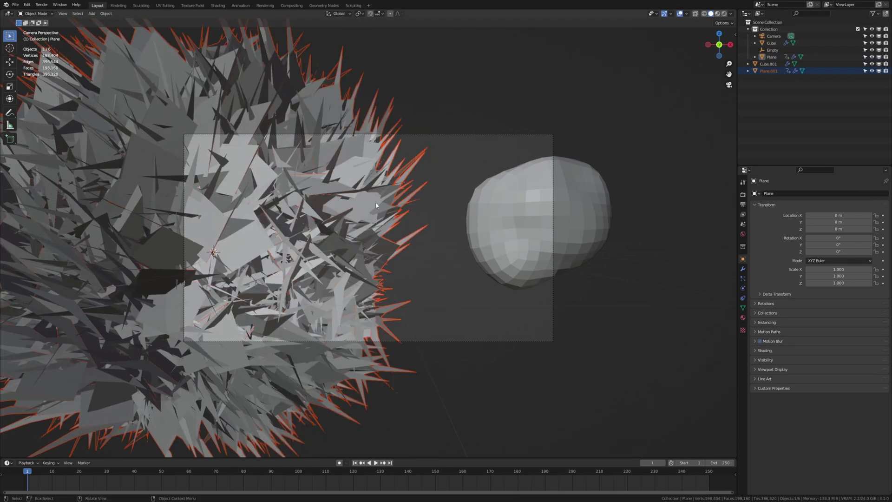
{"action": "left_click", "coordinate": [743, 204]}
{"action": "left_click", "coordinate": [769, 71]}
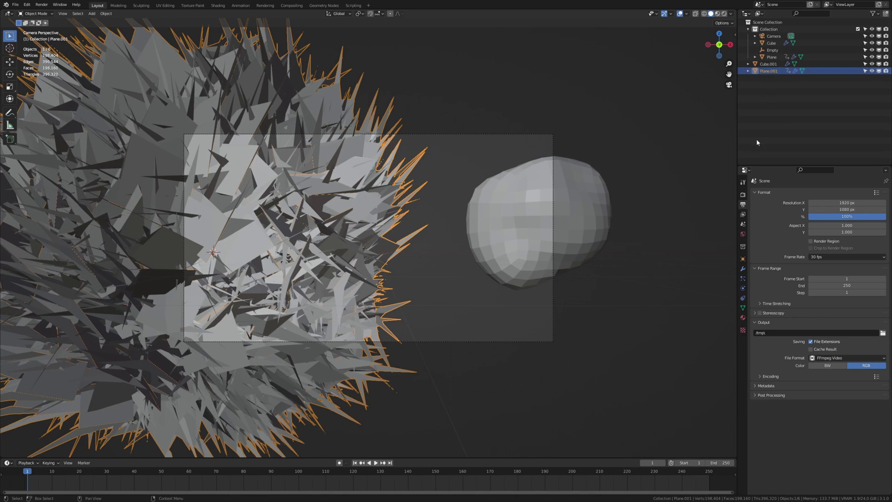
- In Geometry Nodes, make Plane.001's node tree single-user and set its Object to Cube.001
{"action": "left_click", "coordinate": [325, 5]}
{"action": "scroll", "coordinate": [413, 284], "scroll_direction": "up", "scroll_amount": 2}
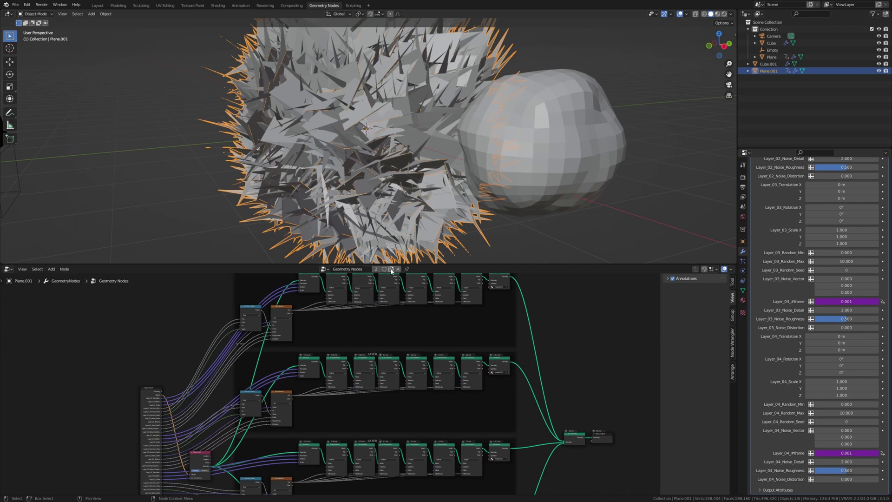
{"action": "left_click", "coordinate": [391, 269]}
{"action": "scroll", "coordinate": [216, 389], "scroll_direction": "up", "scroll_amount": 4}
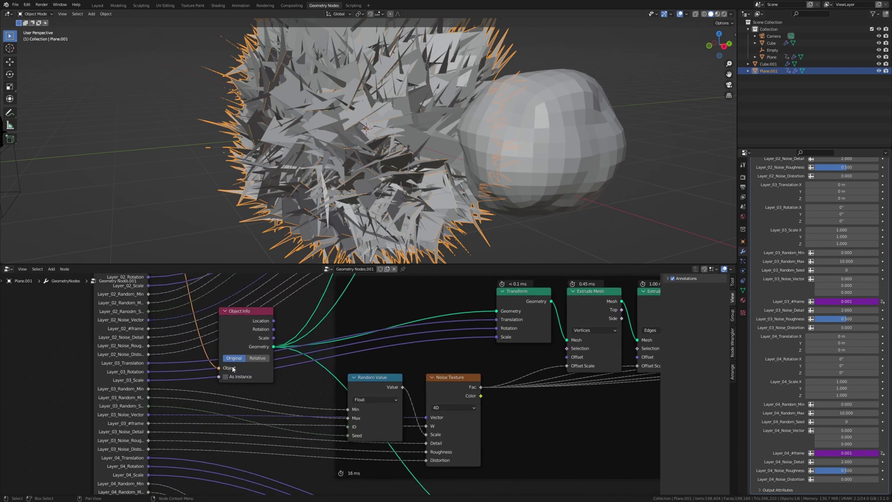
{"action": "scroll", "coordinate": [845, 210], "scroll_direction": "up", "scroll_amount": 12}
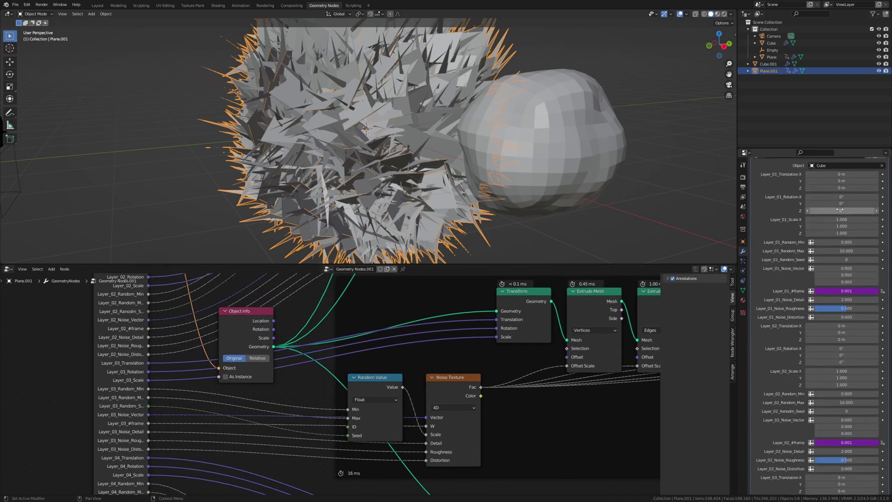
{"action": "left_click", "coordinate": [845, 210]}
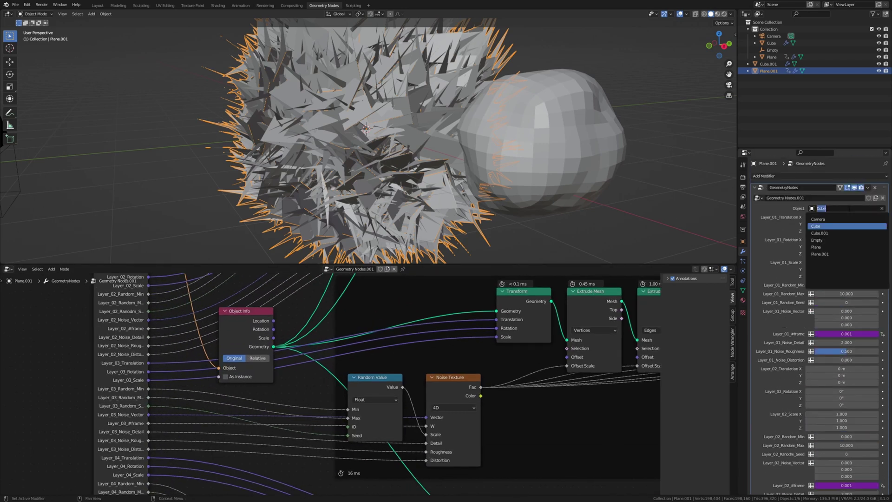
{"action": "left_click", "coordinate": [844, 233]}
- Move Plane.001 onto the cube copy on the right, viewed through the camera
{"action": "middle_click_drag", "start_coordinate": [521, 173], "coordinate": [564, 168]}
{"action": "key", "text": "KP_0"}
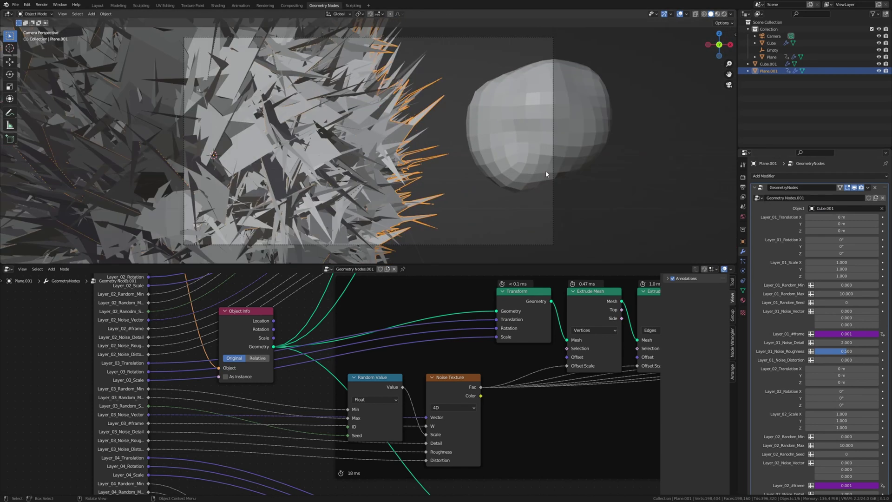
{"action": "key", "text": "g"}
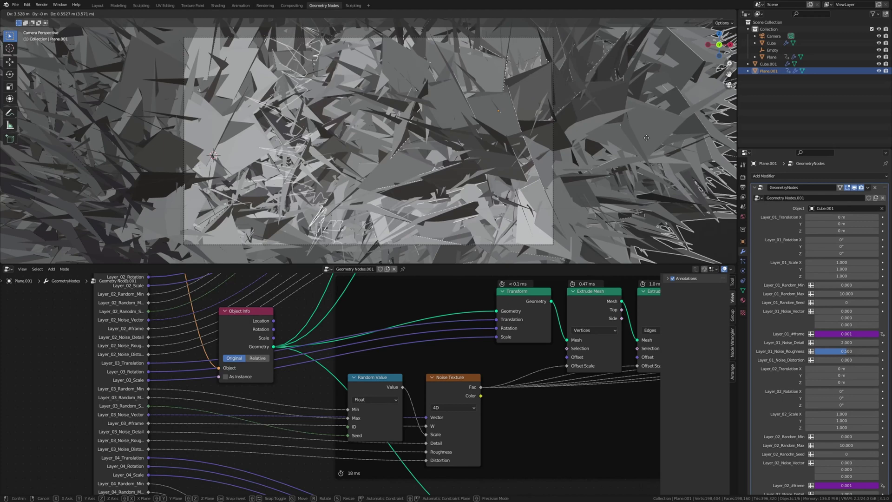
{"action": "left_click", "coordinate": [341, 86]}
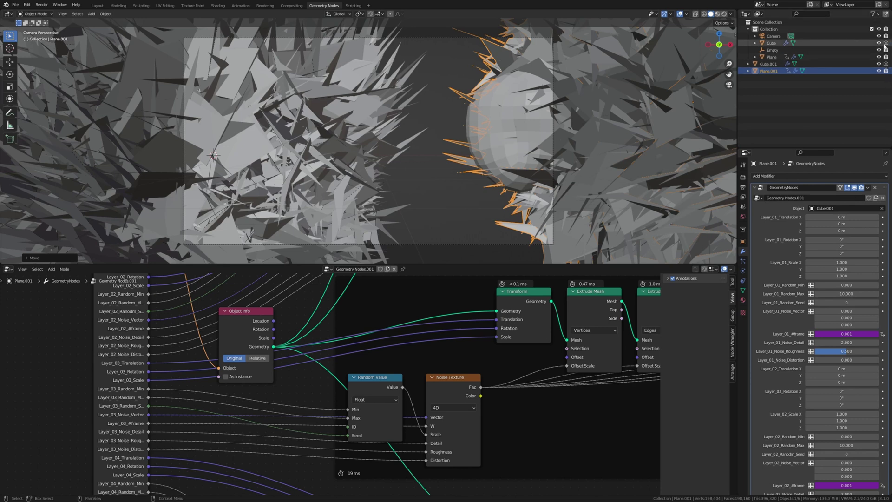
- Hide Cube.001 and the original Cube in the Outliner, then return to Layout
{"action": "left_click", "coordinate": [874, 14]}
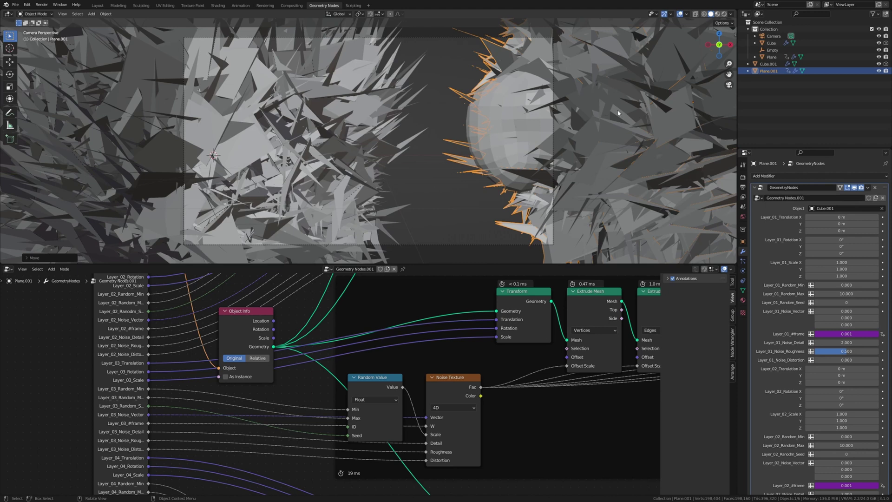
{"action": "left_click", "coordinate": [879, 64]}
{"action": "left_click", "coordinate": [879, 43]}
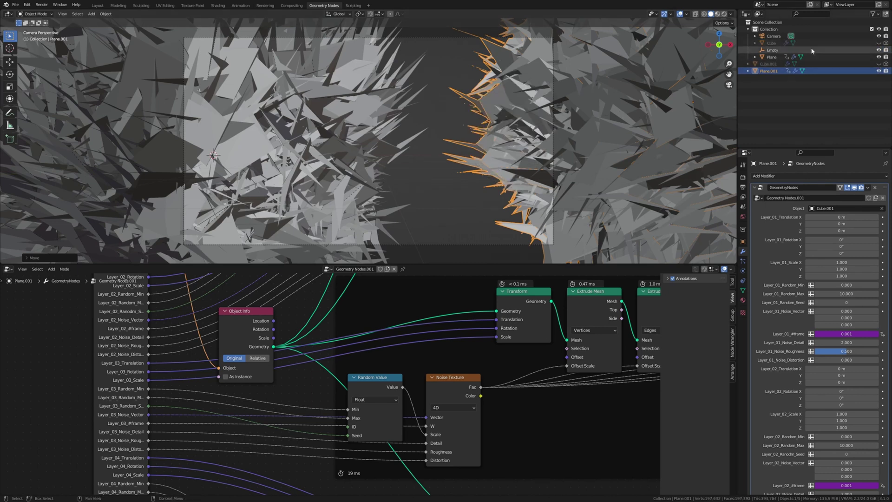
{"action": "left_click", "coordinate": [97, 5]}
- Add a Plain Axes empty, place it between the clusters from top view, then adjust its height near frame centre
{"action": "scroll", "coordinate": [386, 220], "scroll_direction": "up", "scroll_amount": 2}
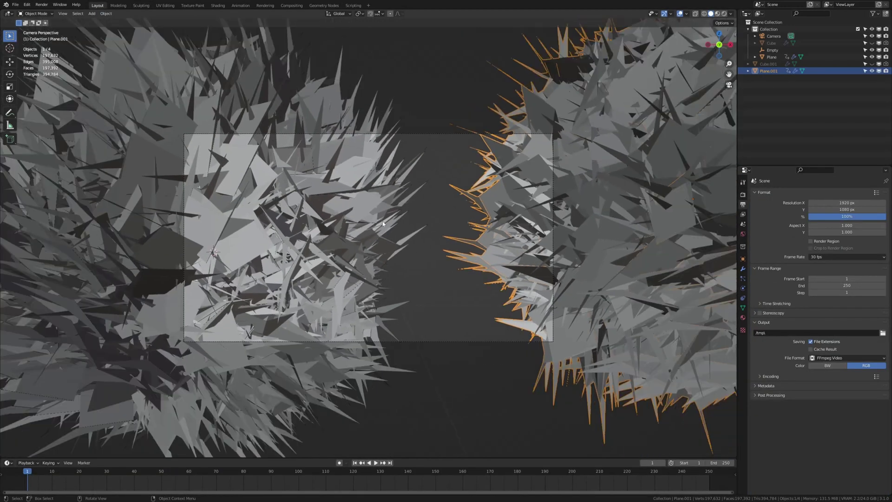
{"action": "key", "text": "shift+a"}
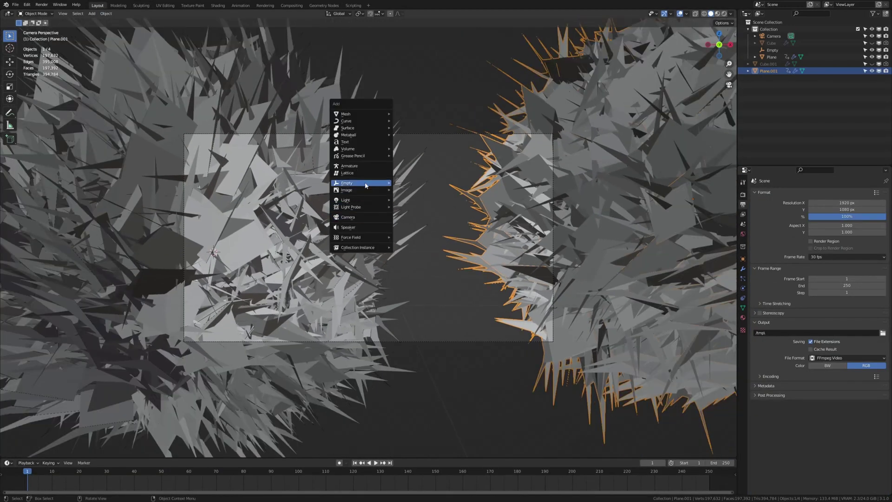
{"action": "mouse_move", "coordinate": [367, 183]}
{"action": "left_click", "coordinate": [416, 185]}
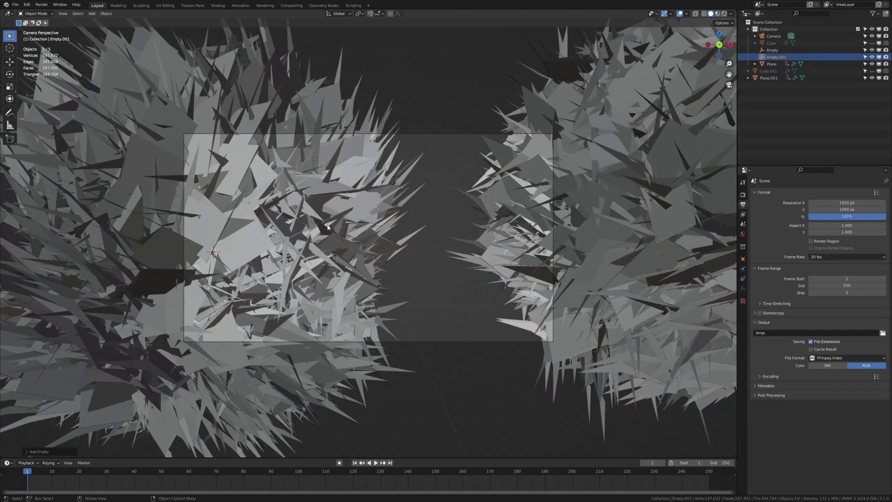
{"action": "key", "text": "KP_7"}
{"action": "key", "text": "g"}
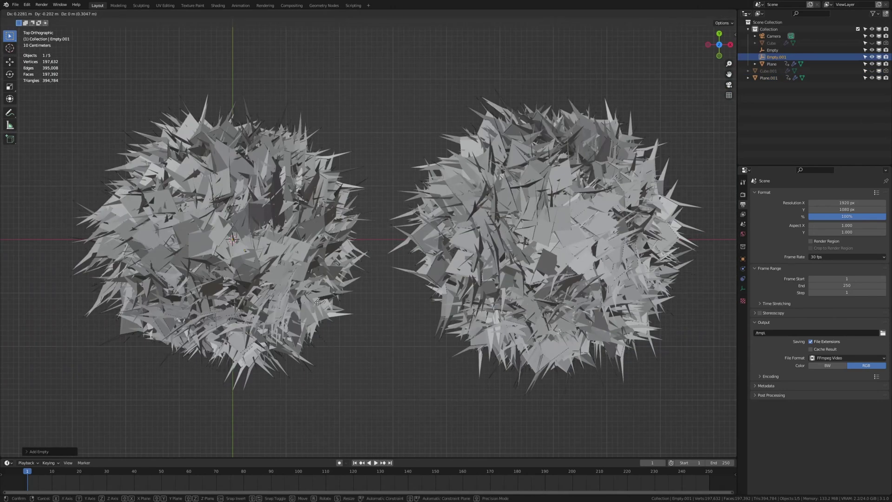
{"action": "left_click", "coordinate": [388, 376]}
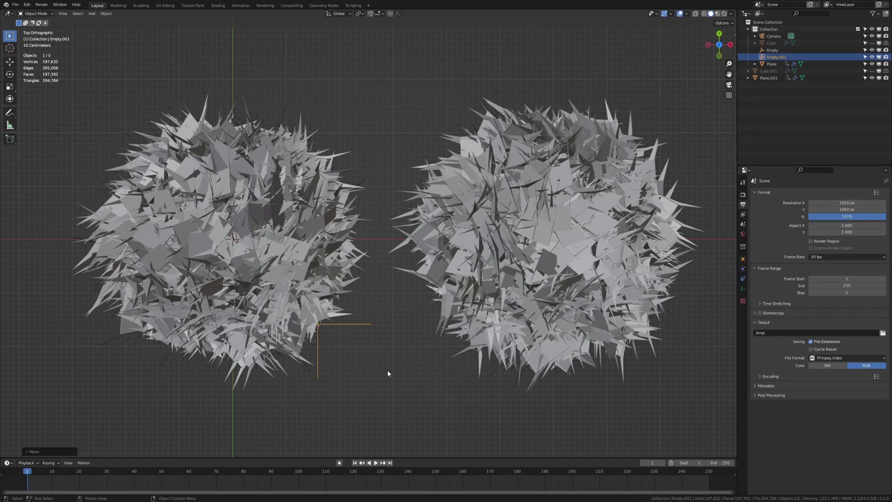
{"action": "key", "text": "KP_0"}
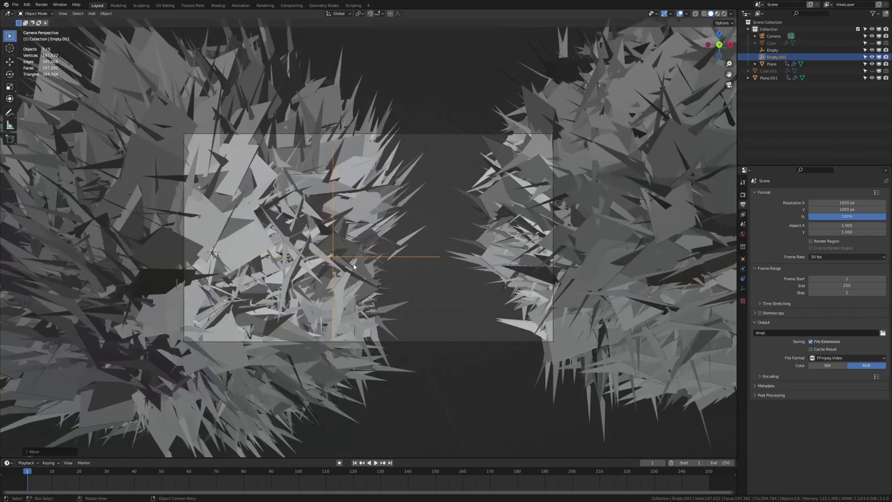
{"action": "key", "text": "g"}
{"action": "left_click", "coordinate": [350, 235]}
- Switch to rendered preview and enable camera depth of field focused on Empty.001
{"action": "left_click", "coordinate": [724, 13]}
{"action": "scroll", "coordinate": [435, 124], "scroll_direction": "up", "scroll_amount": 3}
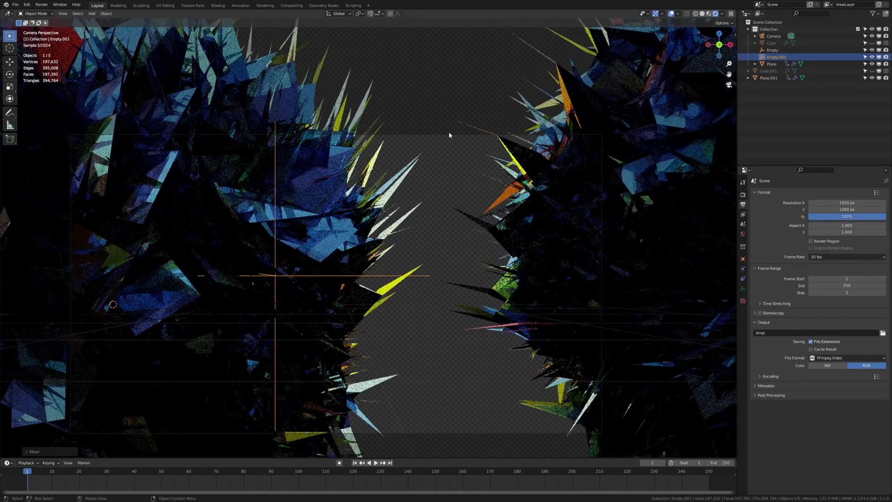
{"action": "left_click", "coordinate": [448, 135]}
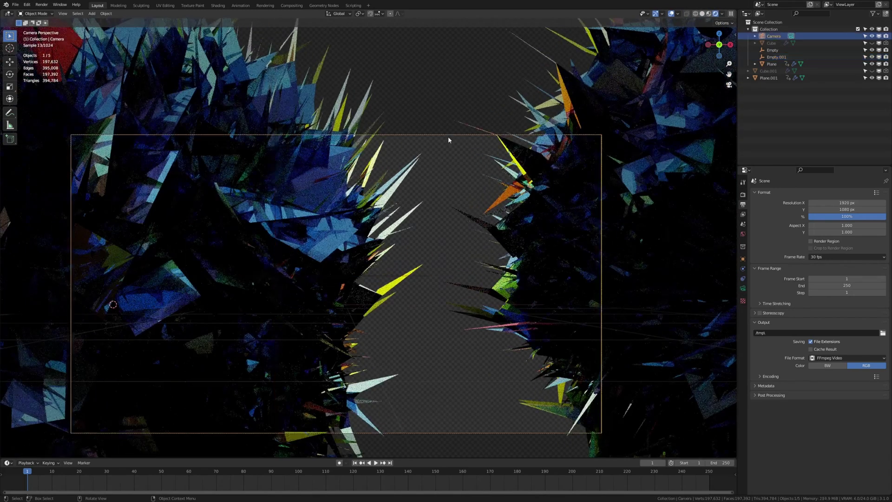
{"action": "left_click", "coordinate": [743, 288]}
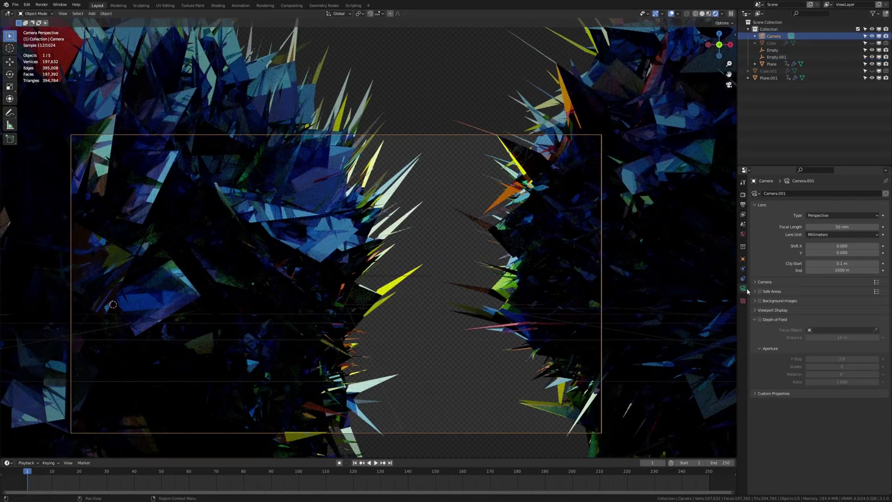
{"action": "left_click", "coordinate": [761, 320]}
{"action": "left_click", "coordinate": [827, 330]}
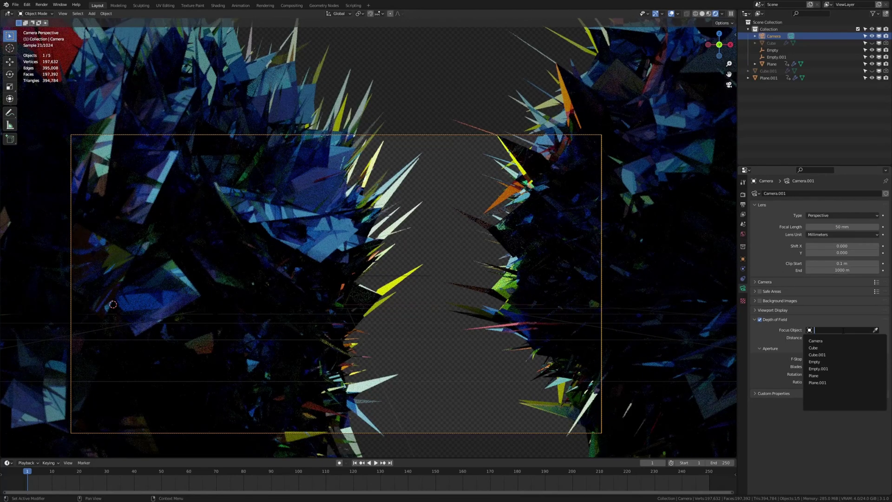
{"action": "left_click", "coordinate": [836, 368]}
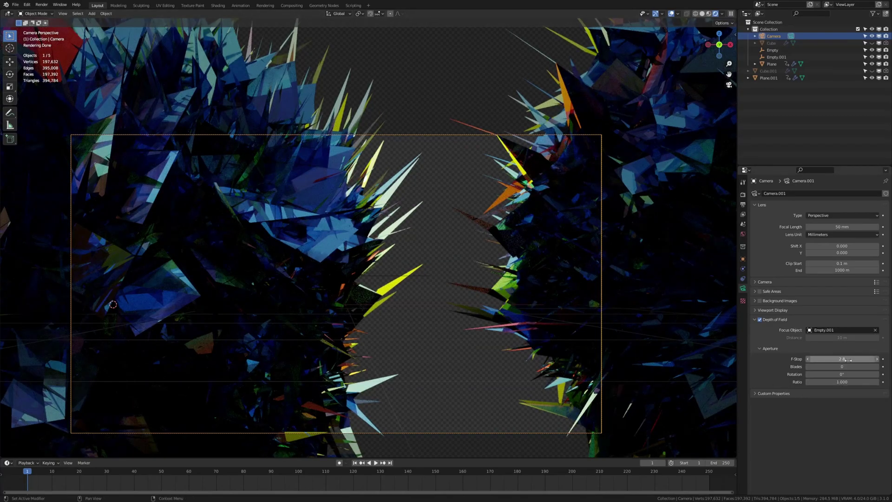
- Set the camera F-Stop to 0.5
{"action": "left_click_drag", "start_coordinate": [847, 359], "coordinate": [822, 359]}
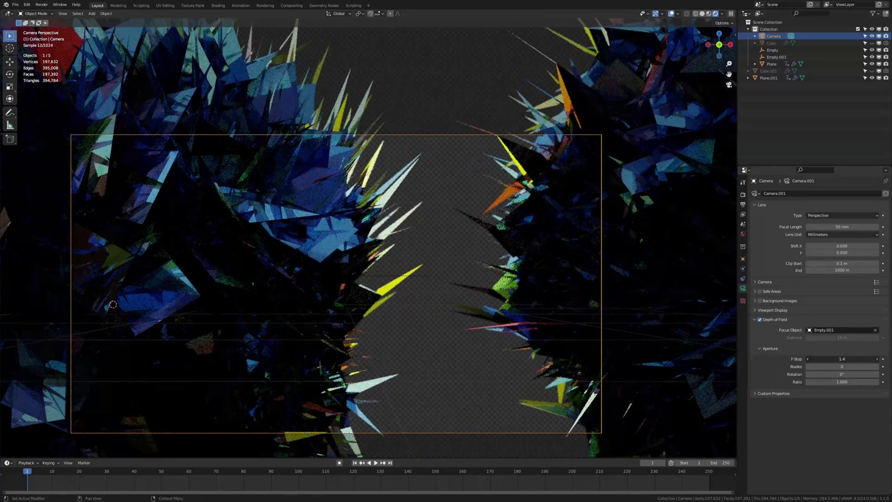
{"action": "left_click", "coordinate": [823, 359]}
{"action": "type", "text": "0.5"}
{"action": "key", "text": "Return"}
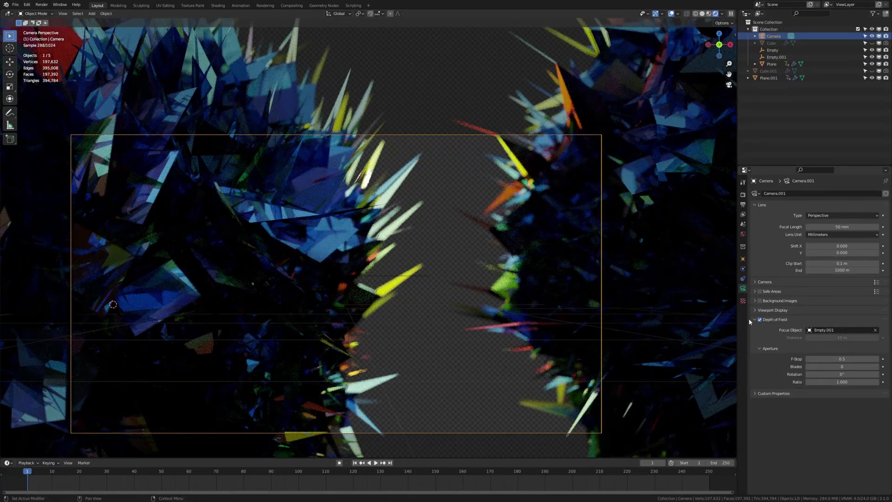
- Shift Empty.001 left at constant height, then set the camera aperture blades to 16
{"action": "left_click", "coordinate": [275, 206]}
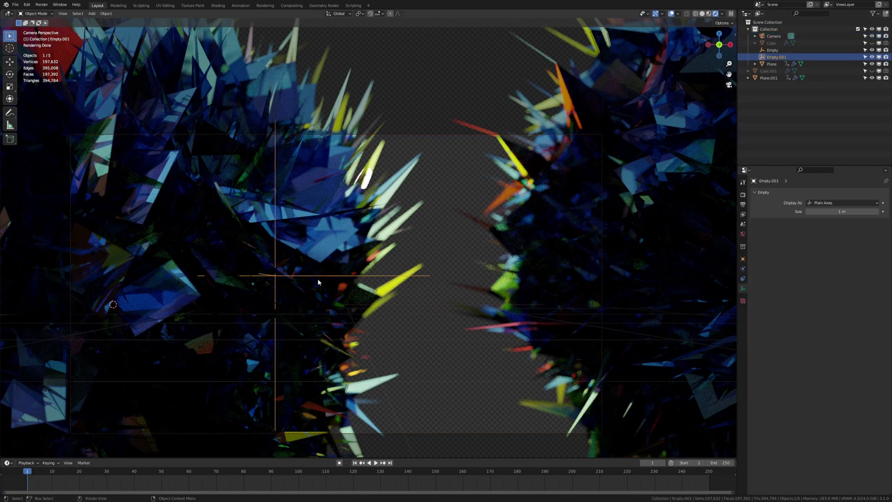
{"action": "key", "text": "g"}
{"action": "key", "text": "shift+z"}
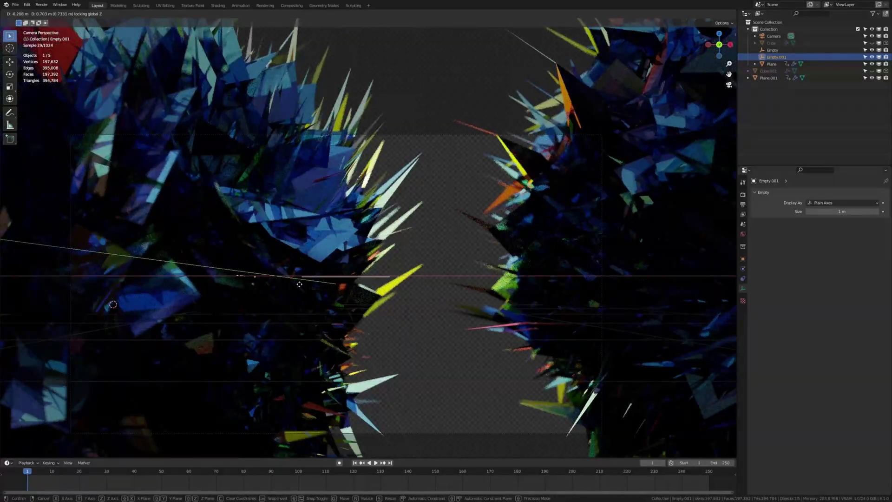
{"action": "left_click", "coordinate": [300, 284]}
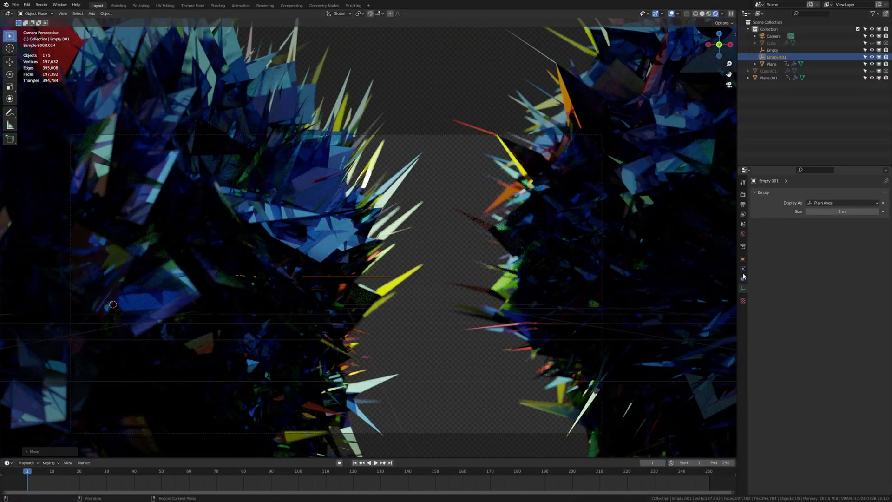
{"action": "left_click", "coordinate": [458, 135]}
{"action": "left_click_drag", "start_coordinate": [847, 367], "coordinate": [849, 368]}
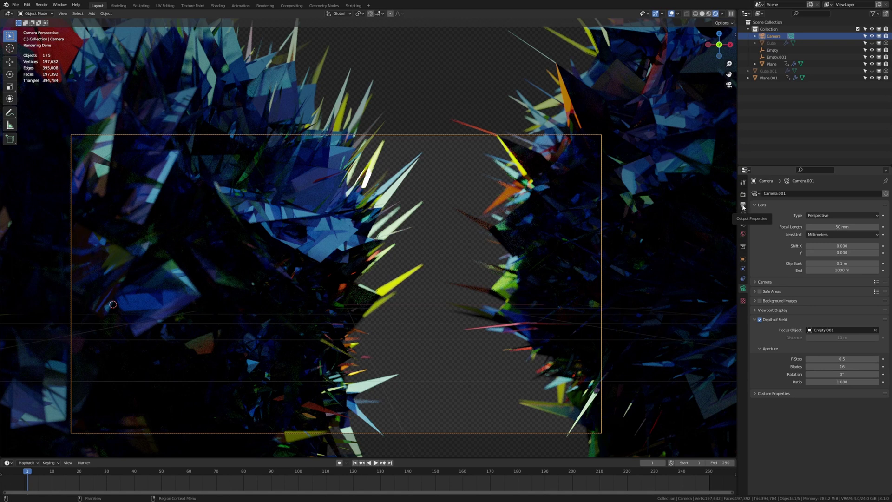
- Display Output Properties: 1920×1080 at 30 fps, frames 1–250, JPEG images to /tmp/
{"action": "left_click", "coordinate": [743, 208]}
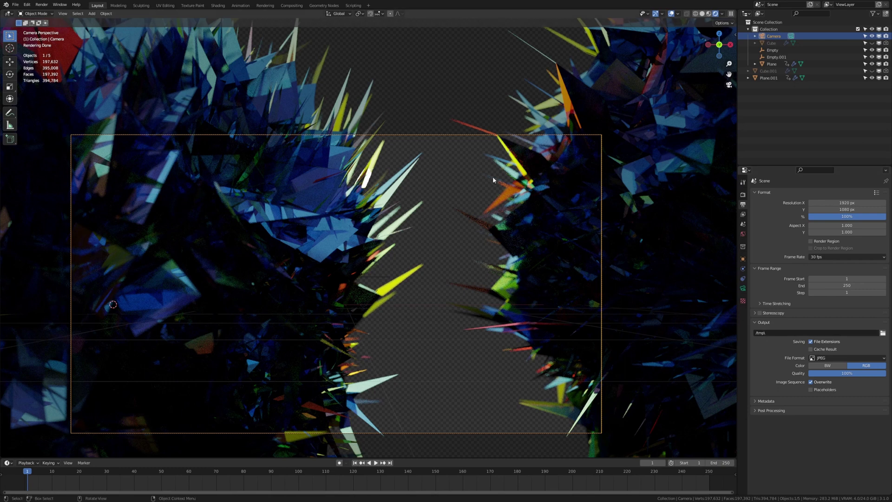
- Set the render denoiser to OptiX and view the Compositing workspace's Render Layers–Denoise–Composite nodes
{"action": "left_click", "coordinate": [742, 195]}
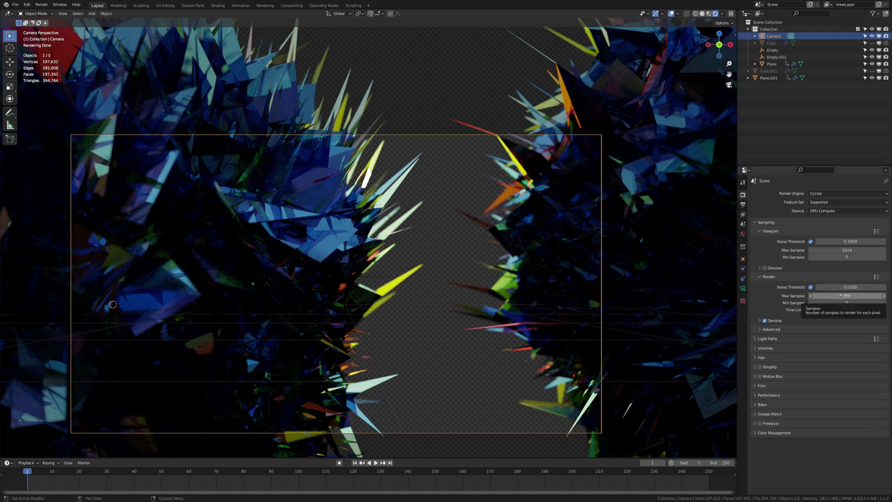
{"action": "left_click", "coordinate": [760, 321]}
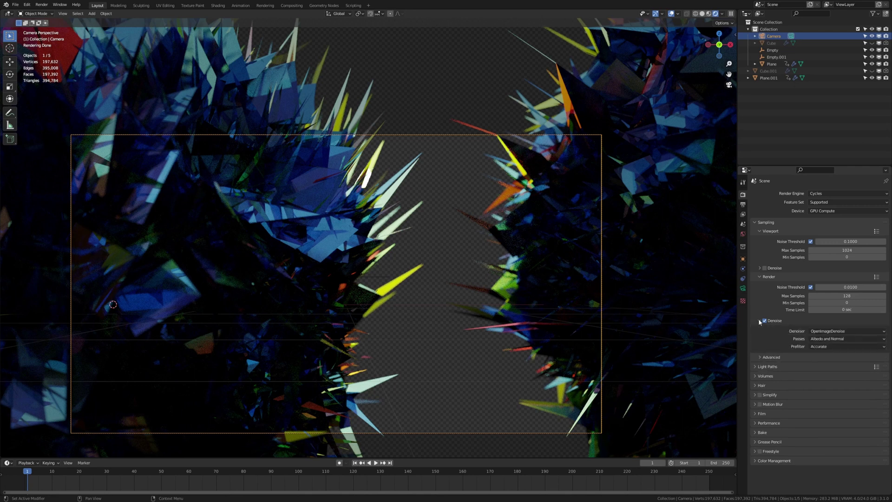
{"action": "left_click", "coordinate": [826, 331]}
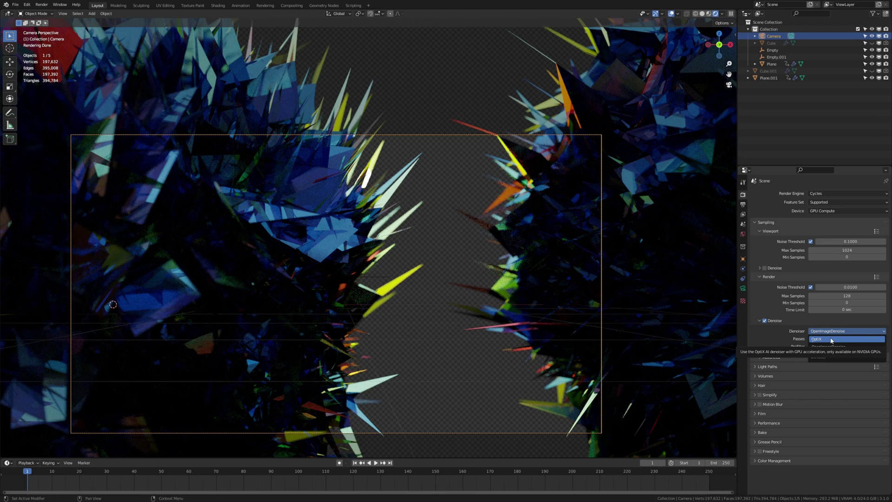
{"action": "left_click", "coordinate": [831, 340]}
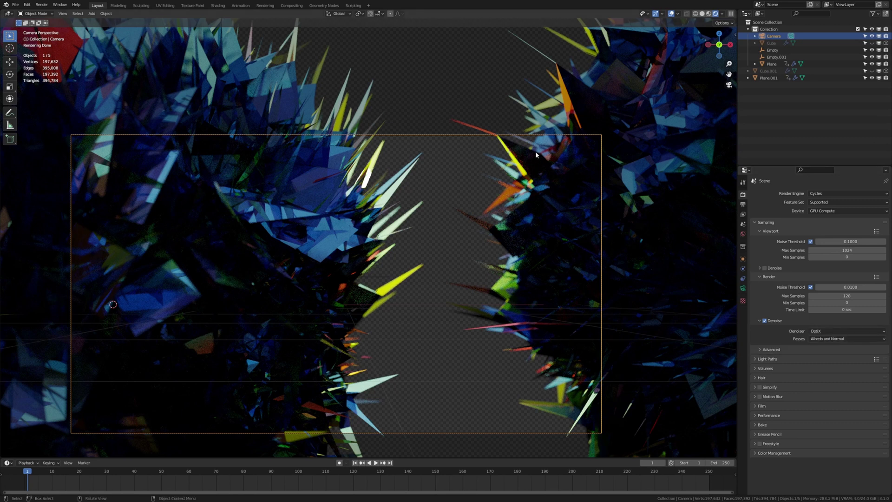
{"action": "left_click", "coordinate": [291, 5]}
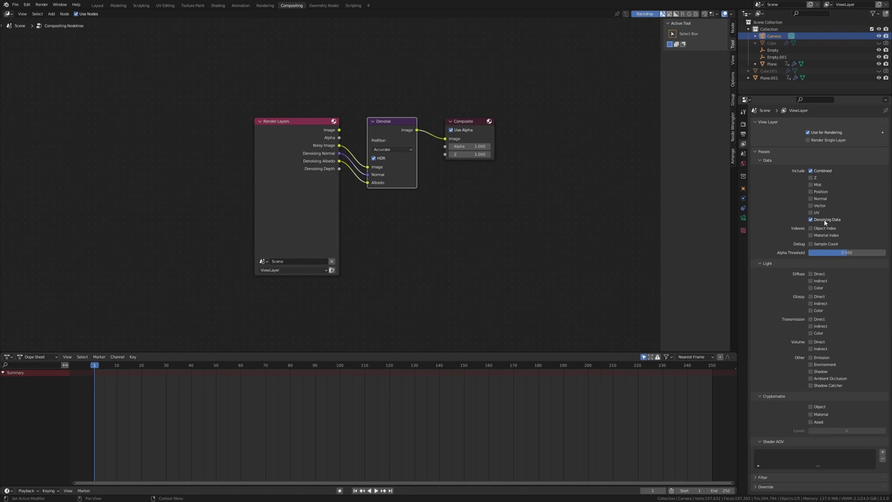
- Add a workspace from the Video Editing > Video Editing template and open it
{"action": "scroll", "coordinate": [410, 107], "scroll_direction": "up", "scroll_amount": 2}
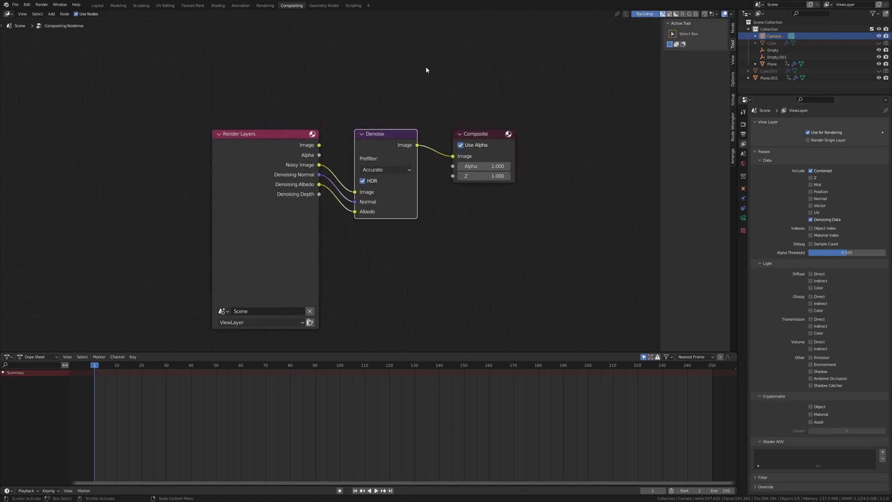
{"action": "key", "text": "shift+a"}
{"action": "left_click", "coordinate": [370, 6]}
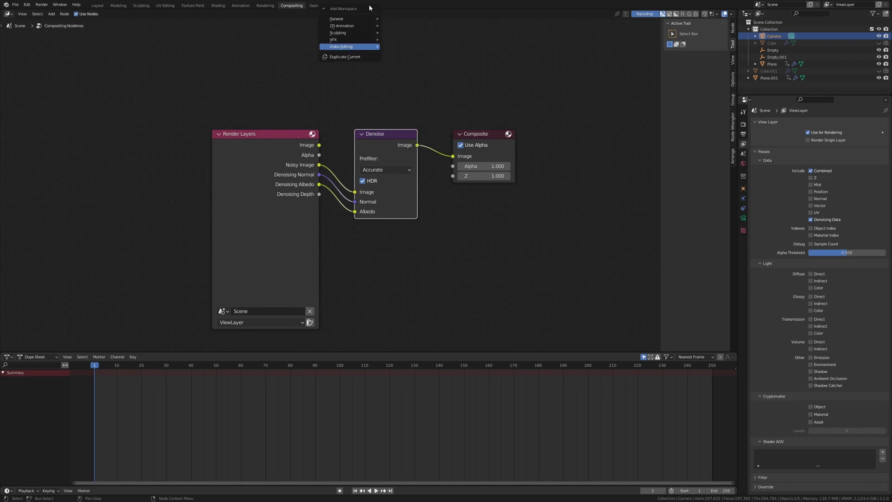
{"action": "mouse_move", "coordinate": [344, 47]}
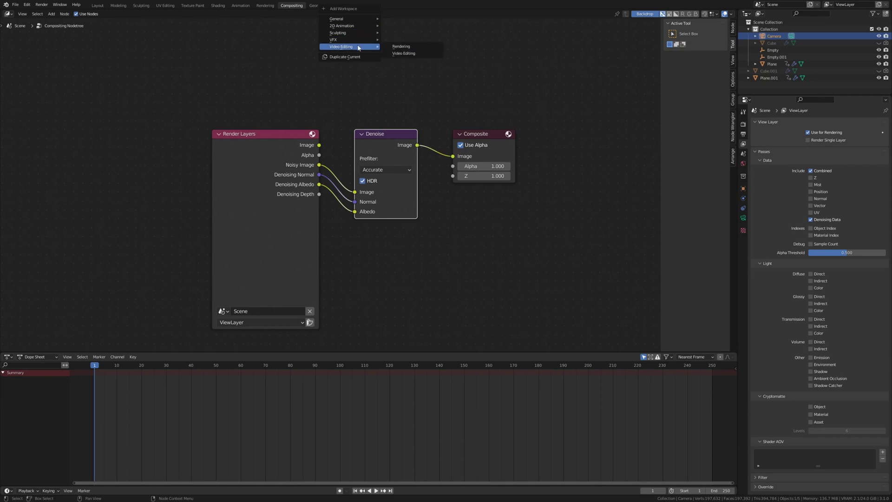
{"action": "left_click", "coordinate": [400, 54]}
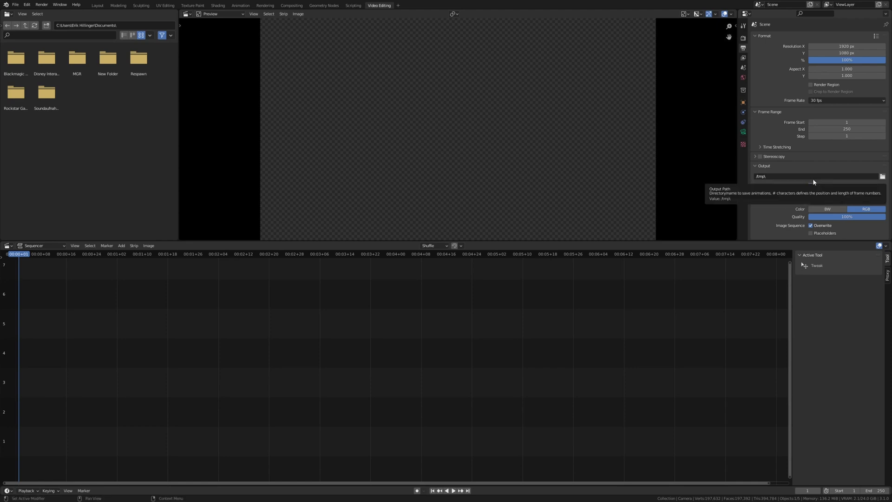
{"action": "key", "text": "shift+a"}
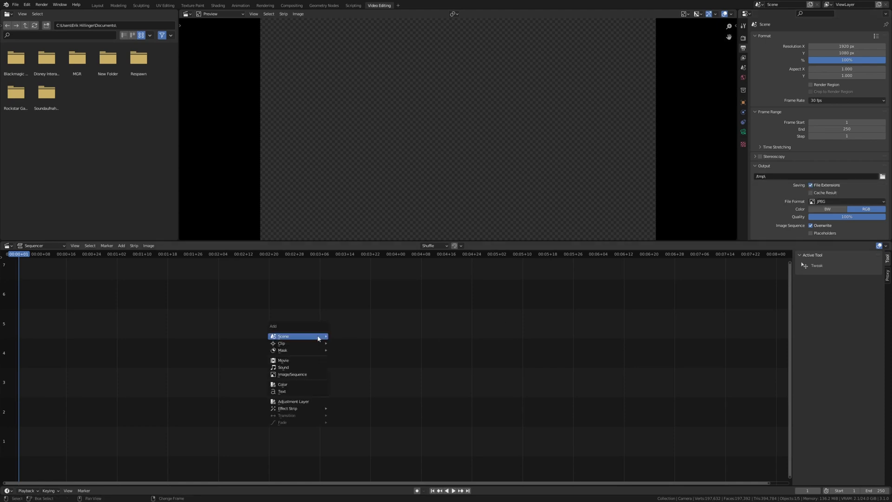
{"action": "left_click", "coordinate": [310, 373]}
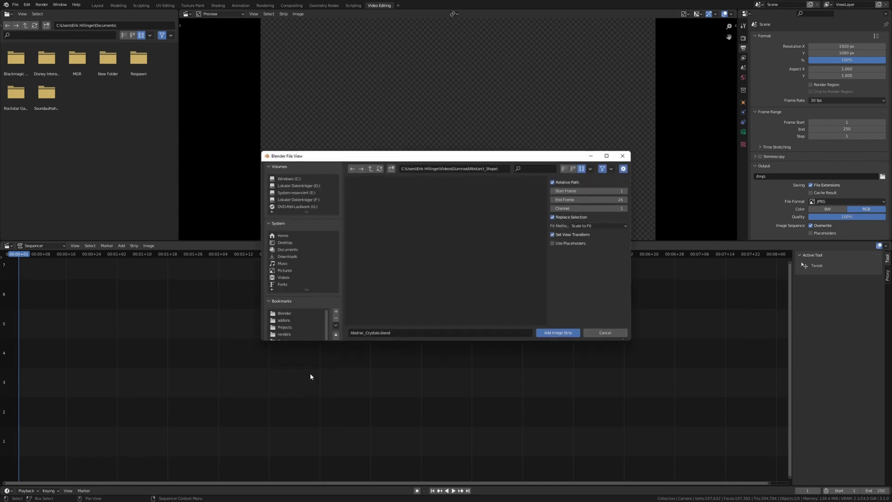
{"action": "left_click", "coordinate": [501, 171]}
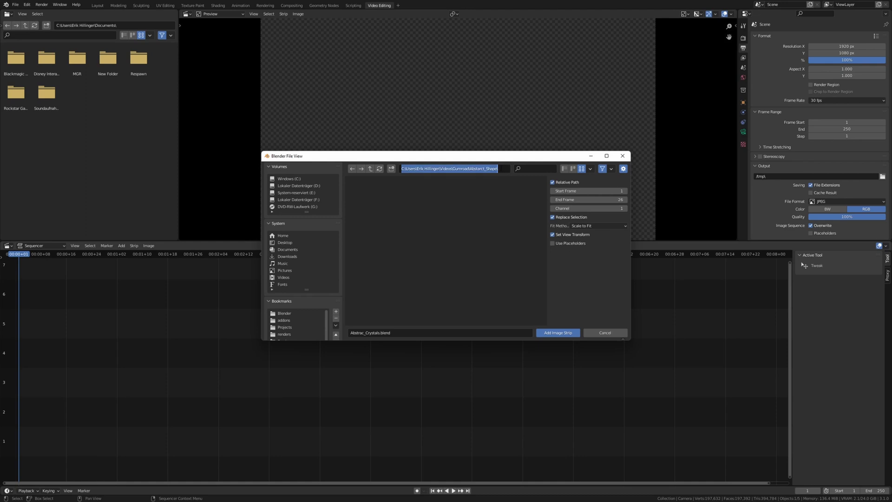
{"action": "left_click", "coordinate": [504, 171]}
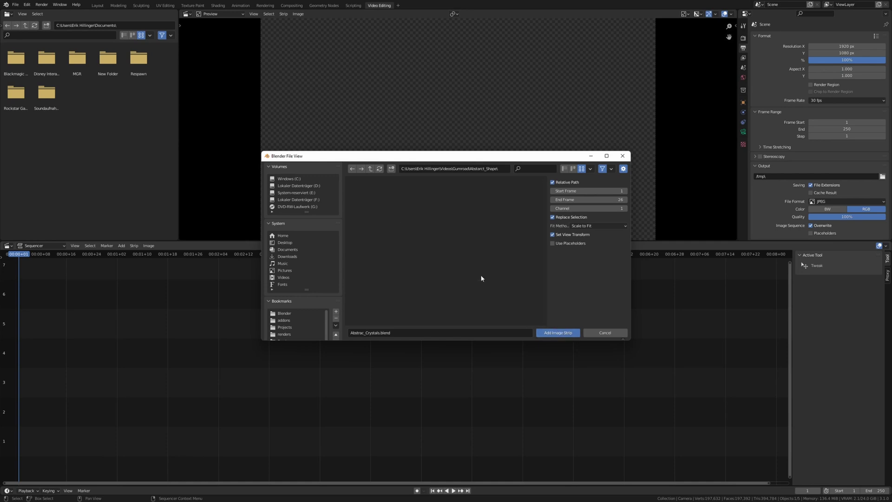
{"action": "left_click", "coordinate": [616, 333]}
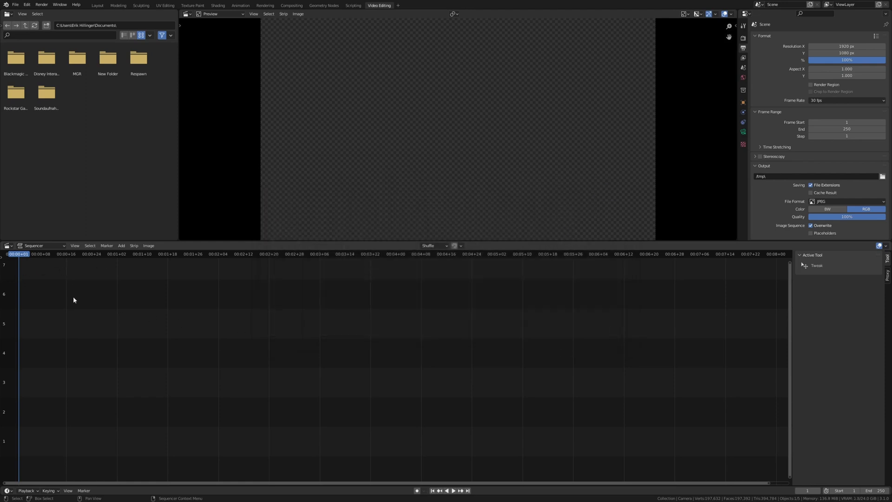
- Change the render output file format from JPEG to FFmpeg Video and show its Encoding settings
{"action": "left_click", "coordinate": [840, 202]}
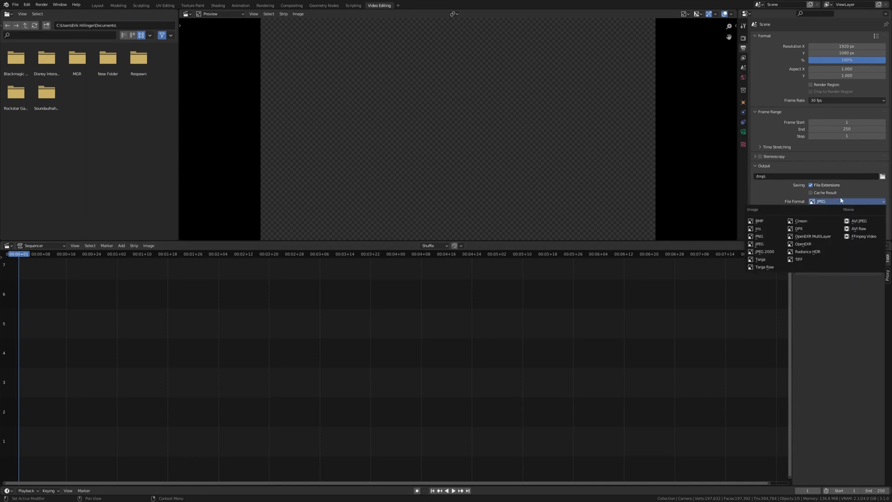
{"action": "left_click", "coordinate": [871, 237]}
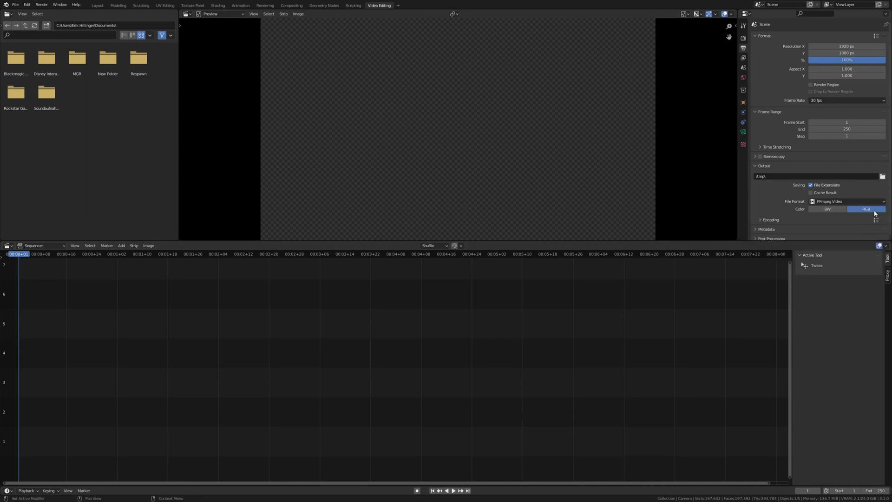
{"action": "left_click", "coordinate": [779, 216]}
{"action": "scroll", "coordinate": [772, 217], "scroll_direction": "down", "scroll_amount": 3}
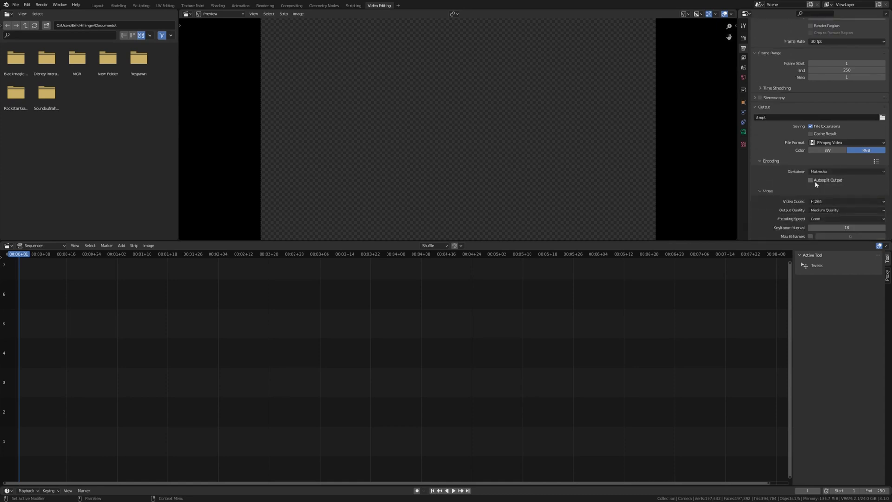
- Set the encoding container to MPEG-4 and output quality to High Quality
{"action": "left_click", "coordinate": [819, 172]}
{"action": "left_click", "coordinate": [824, 194]}
{"action": "scroll", "coordinate": [824, 192], "scroll_direction": "down", "scroll_amount": 2}
{"action": "left_click", "coordinate": [829, 183]}
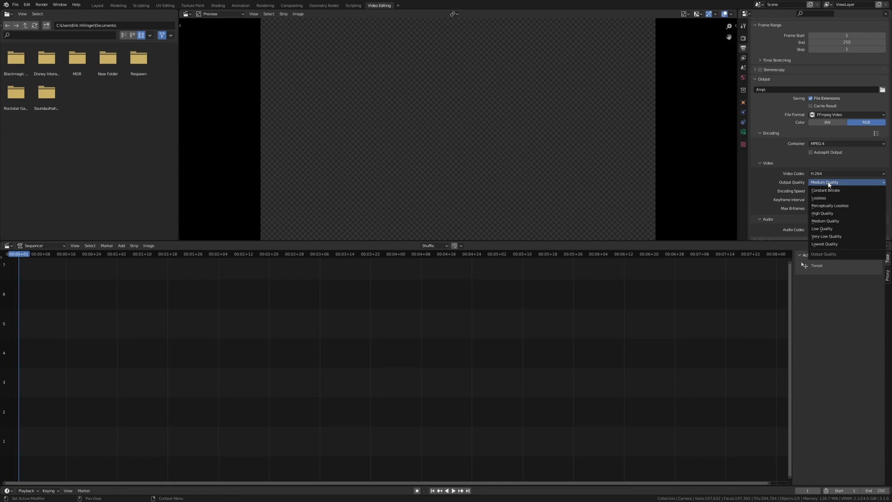
{"action": "left_click", "coordinate": [842, 213]}
{"action": "scroll", "coordinate": [843, 211], "scroll_direction": "up", "scroll_amount": 2}
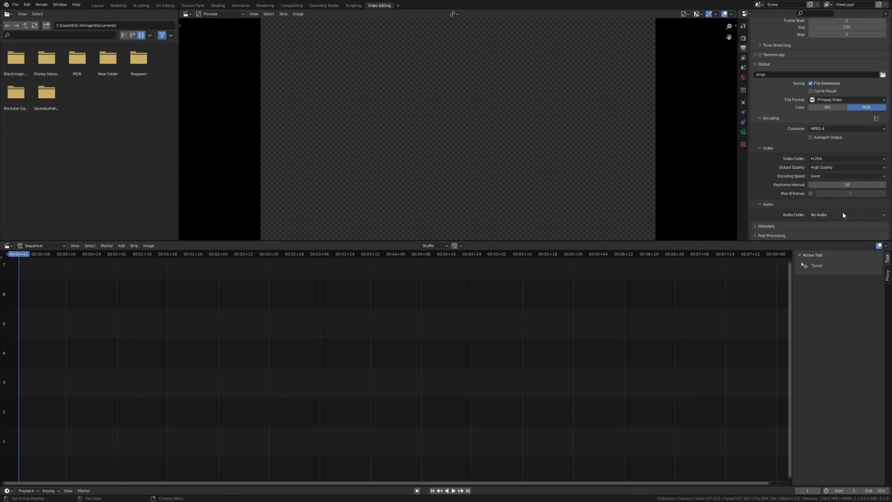